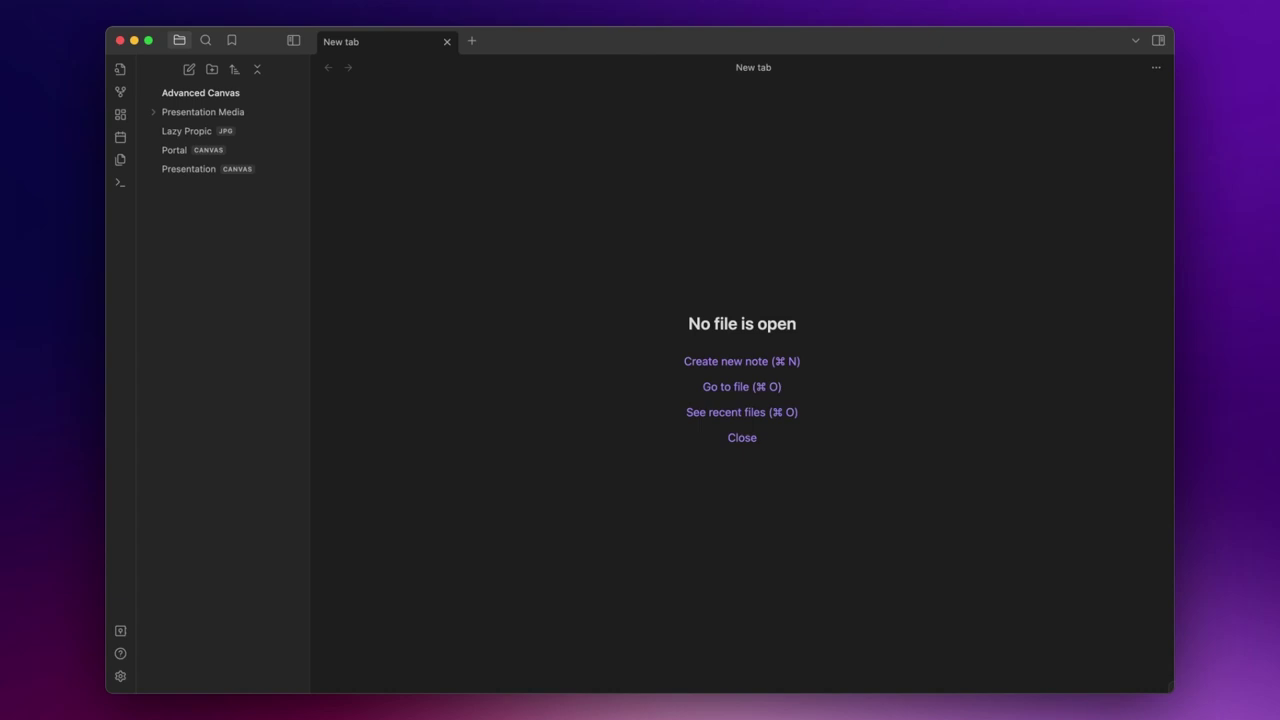
Find BRAT among the community plugins, install and enable it, and leave the settings
key(super+comma)
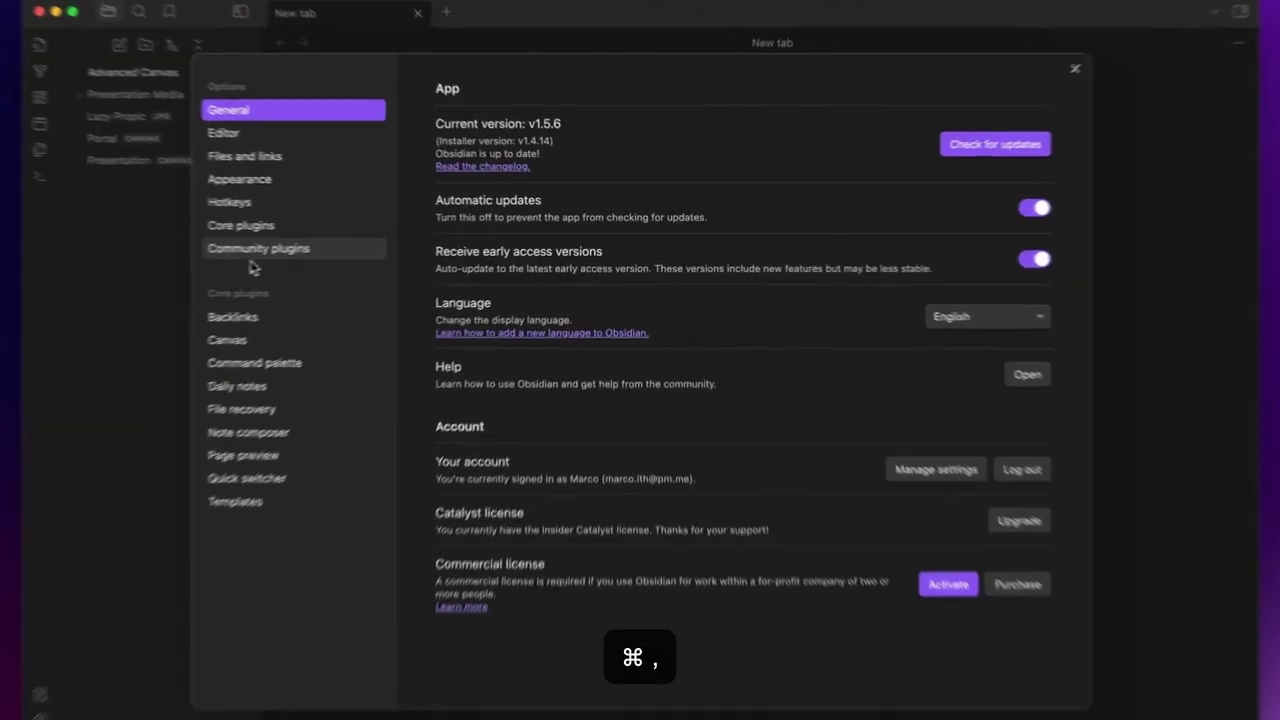
click(330, 252)
click(1095, 132)
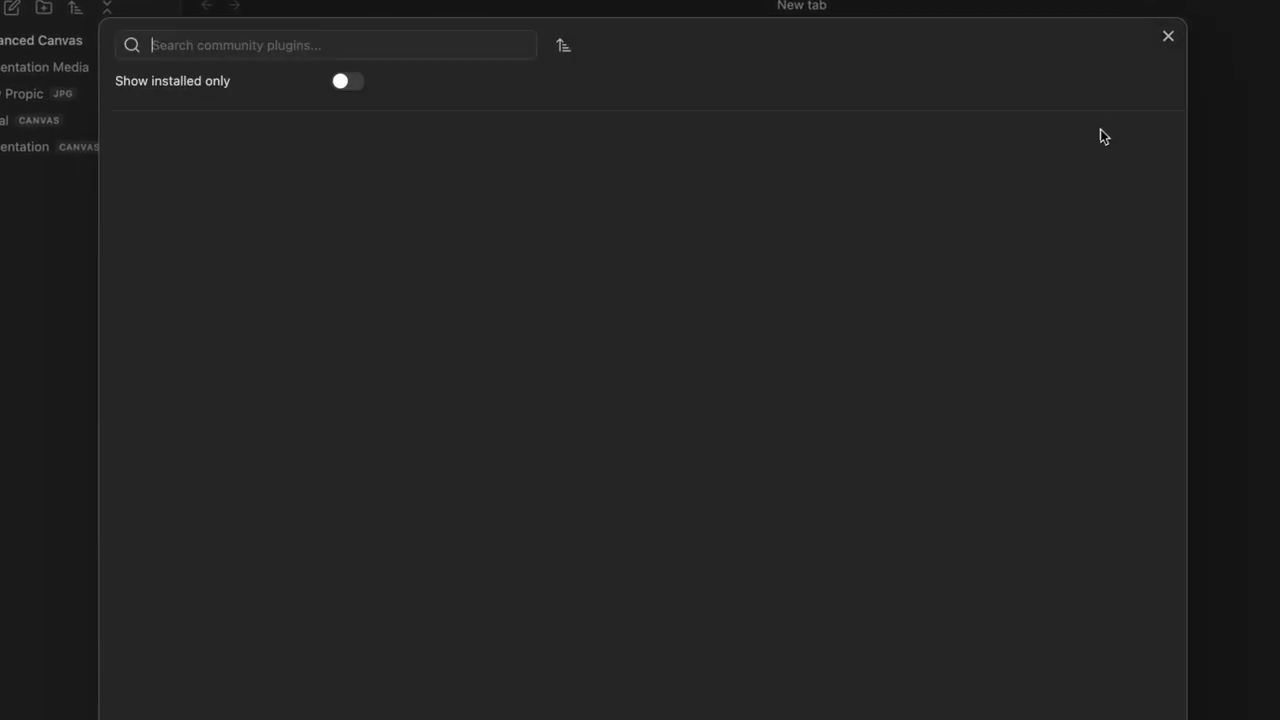
text(BRAT)
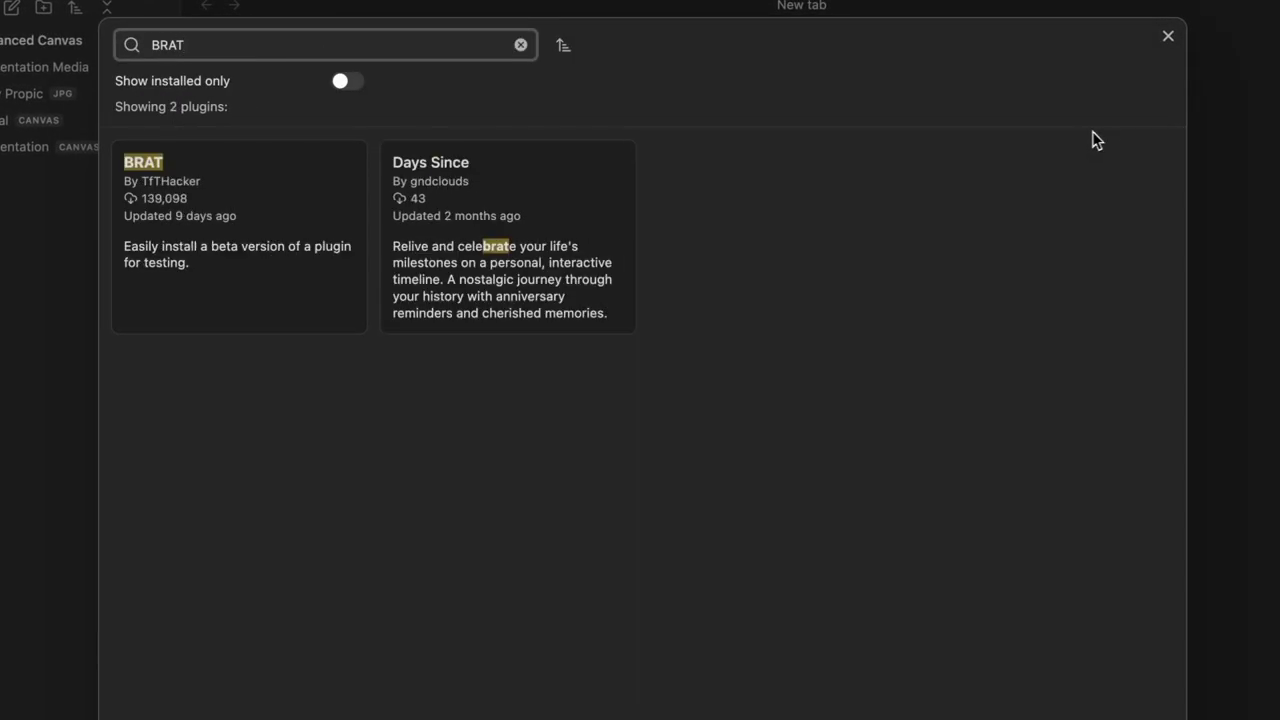
click(297, 221)
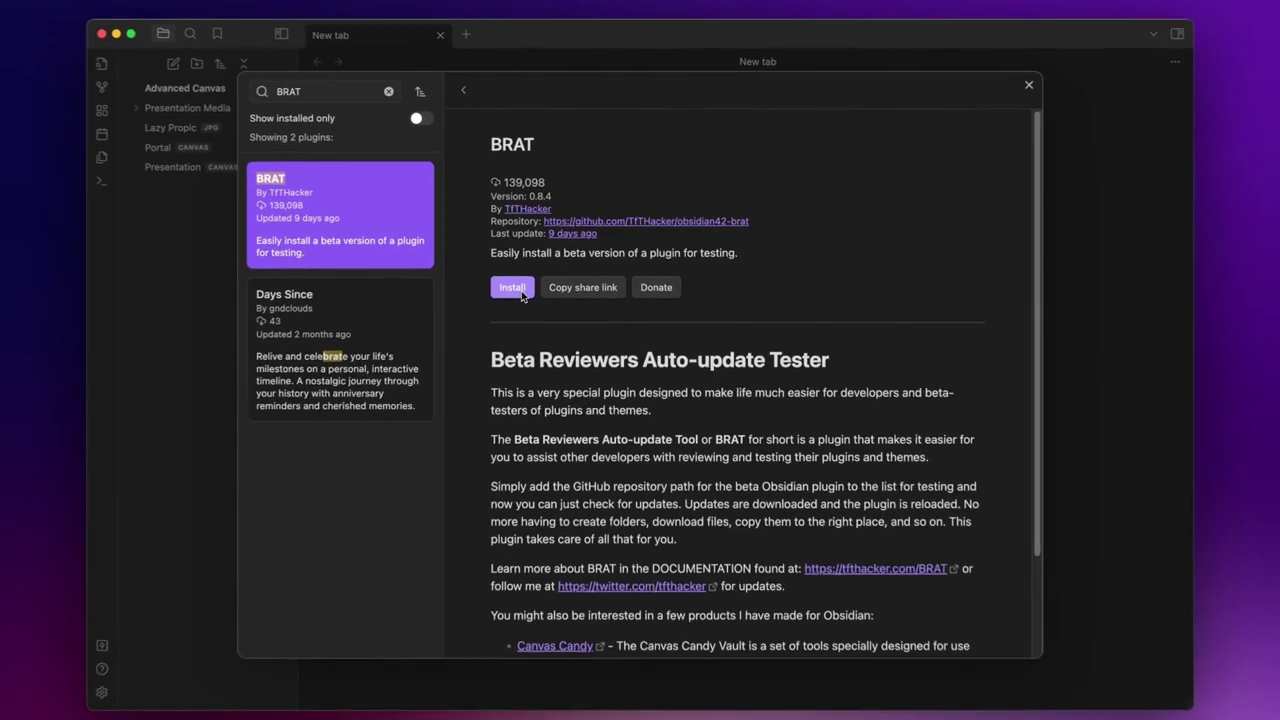
click(476, 310)
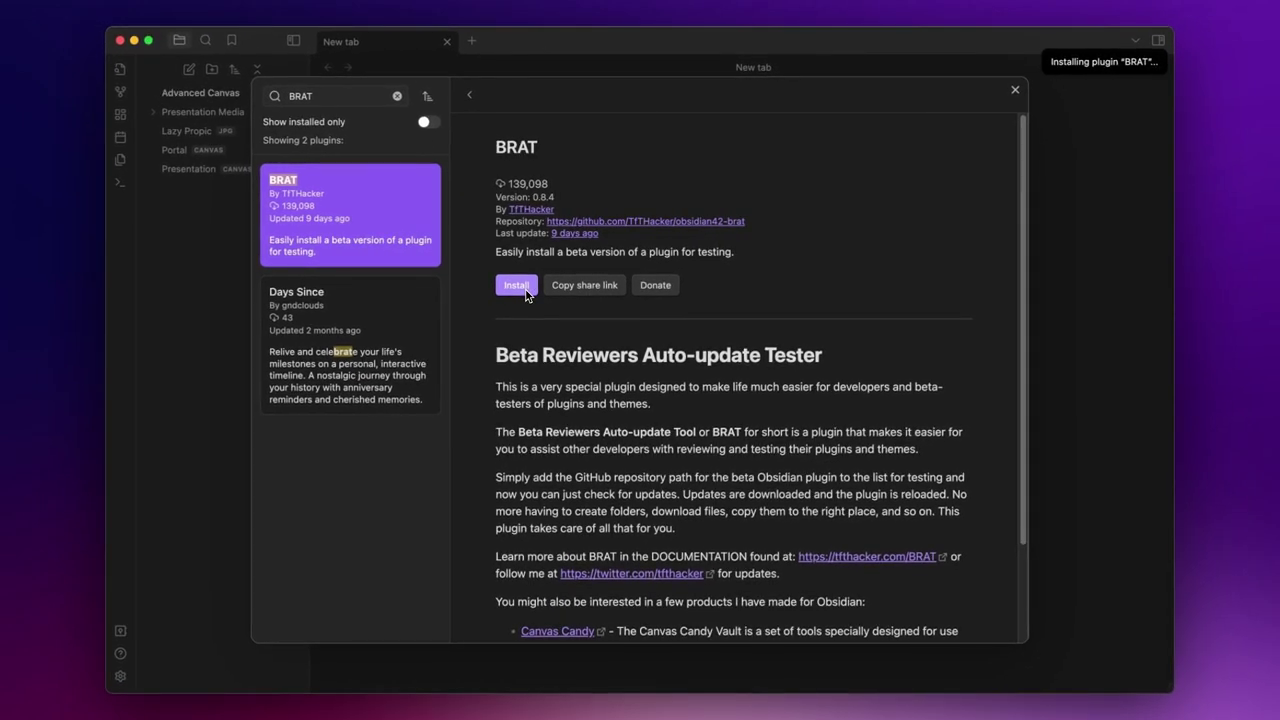
key(Return)
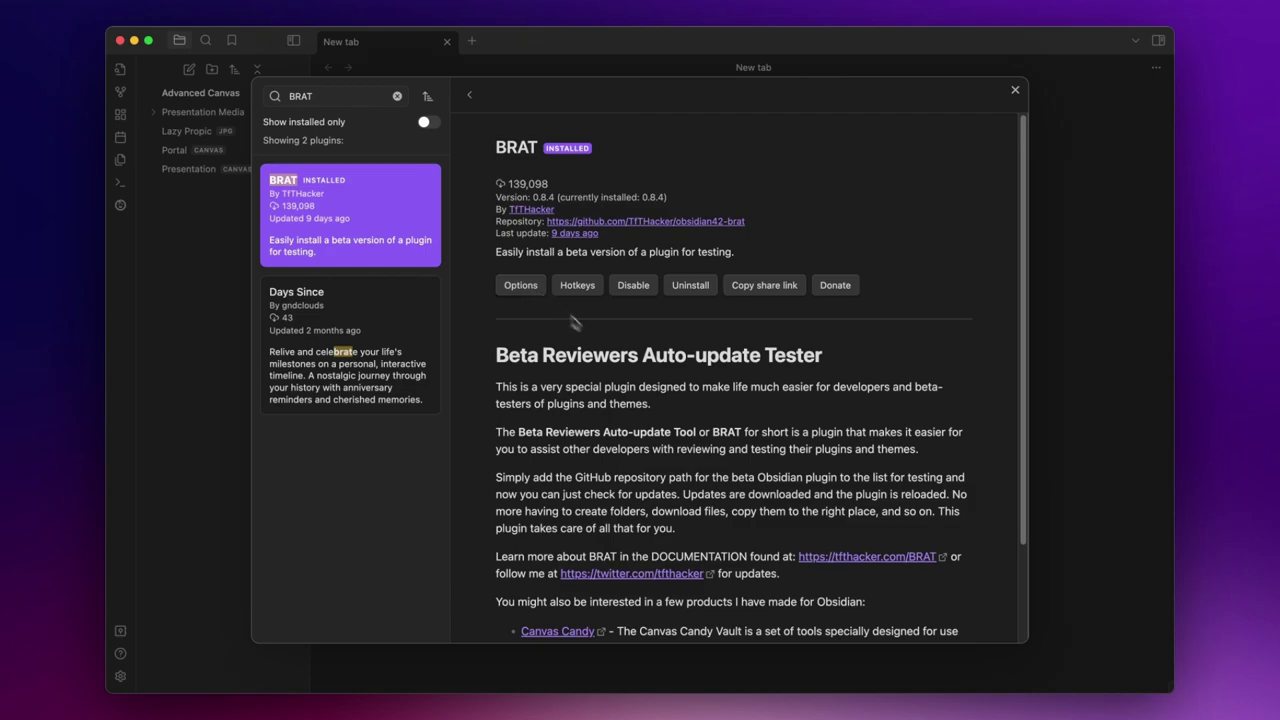
scroll(715, 455, down, 3)
key(Escape)
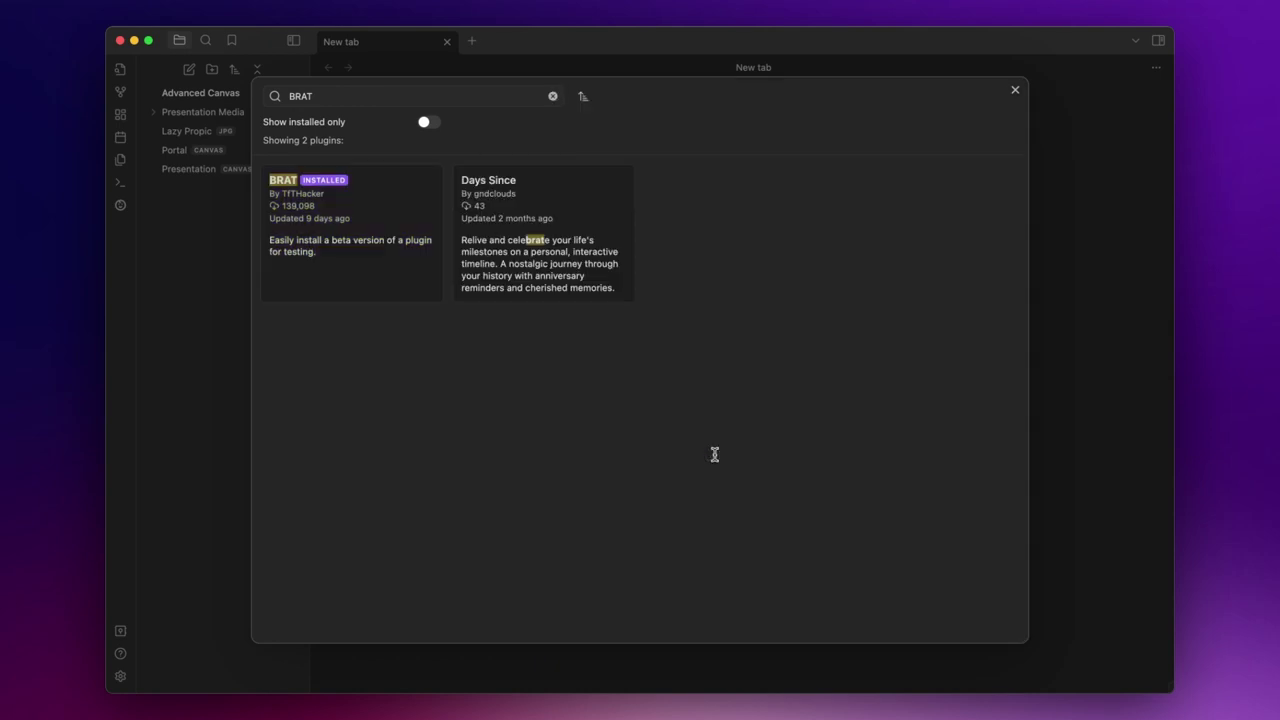
key(Escape)
key(Escape)
Switch to the browser and copy the HTTPS clone URL of the obsidian-advanced-canvas GitHub repository
key(alt+a)
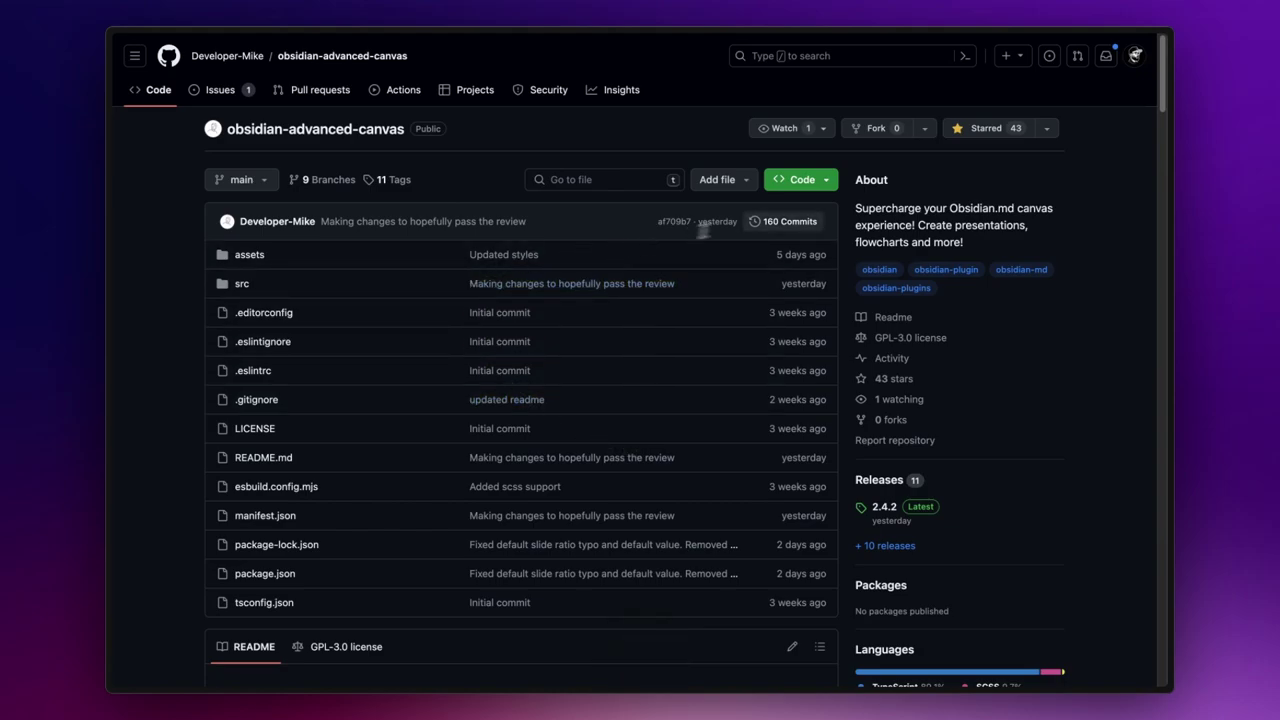
click(826, 183)
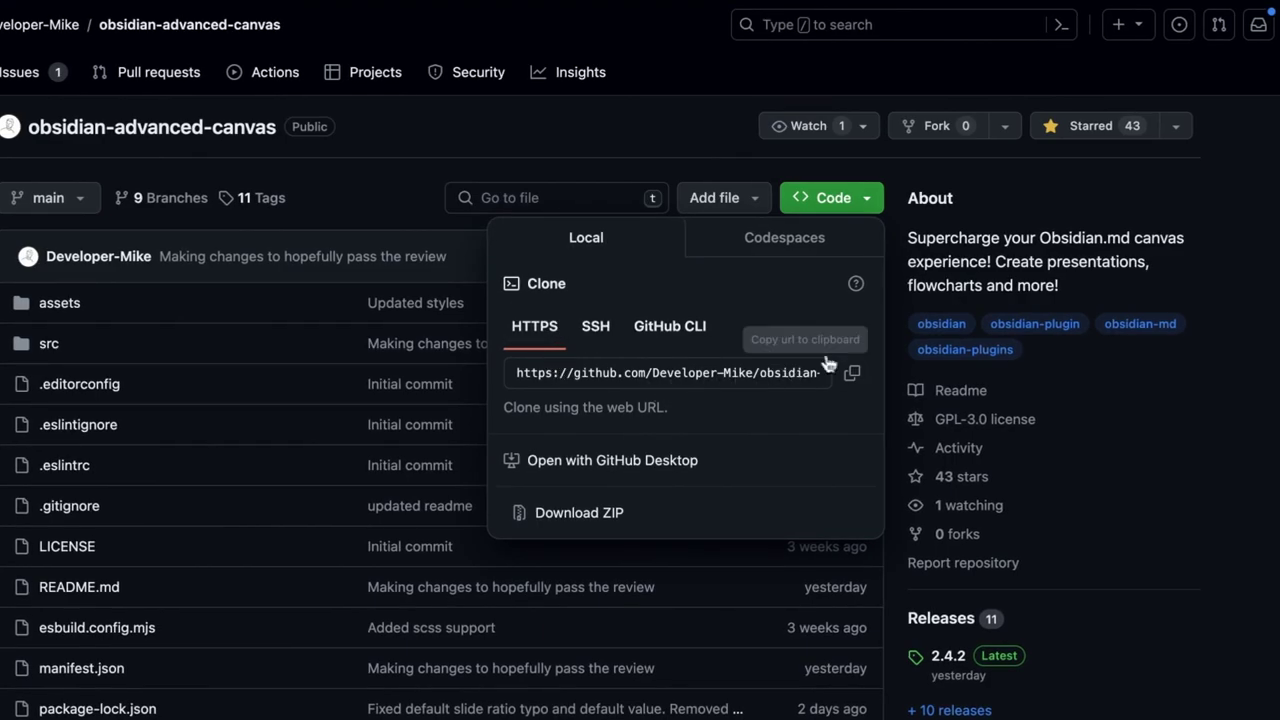
click(852, 373)
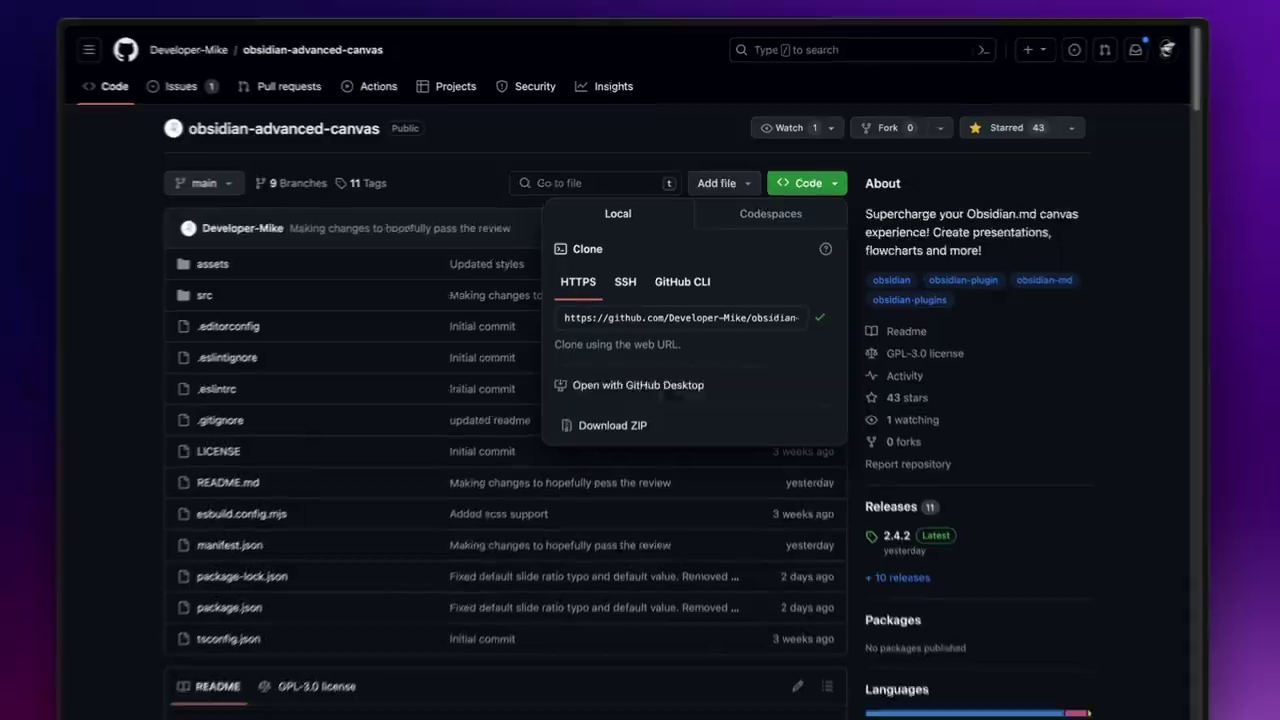
Return to Obsidian and add the copied obsidian-advanced-canvas repository as a BRAT beta plugin, enabled after installation
key(alt+o)
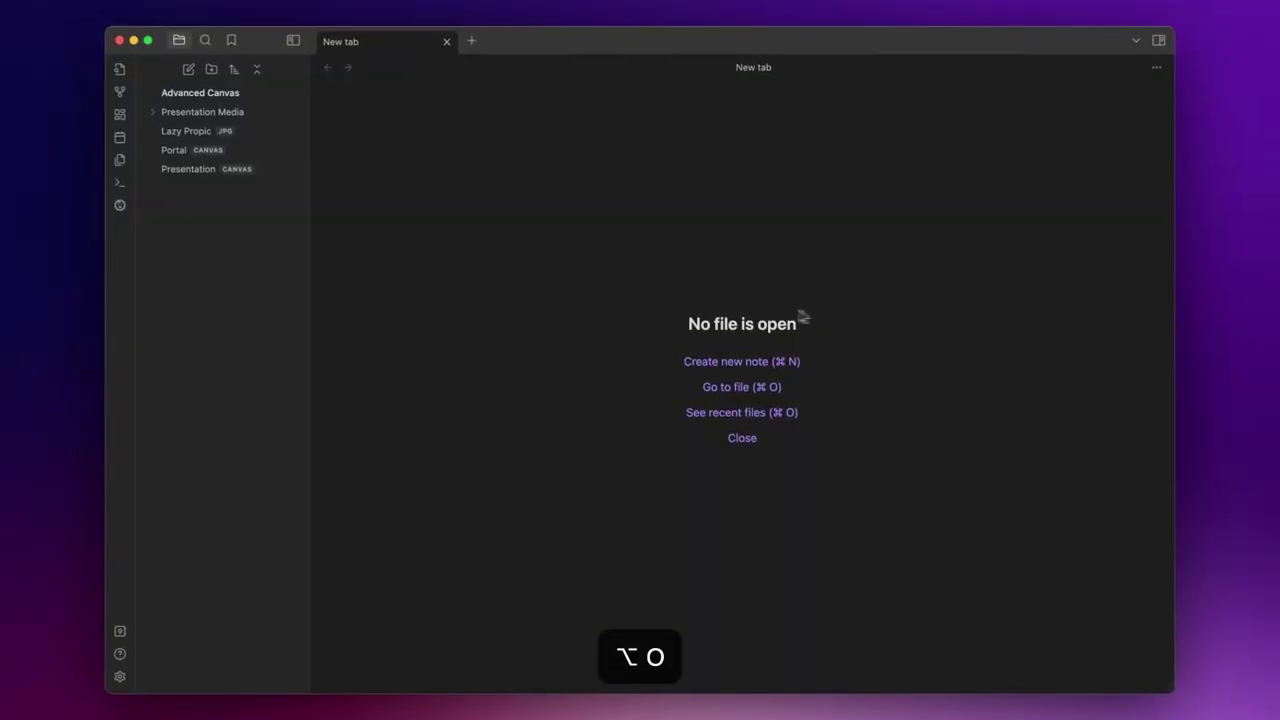
key(super+p)
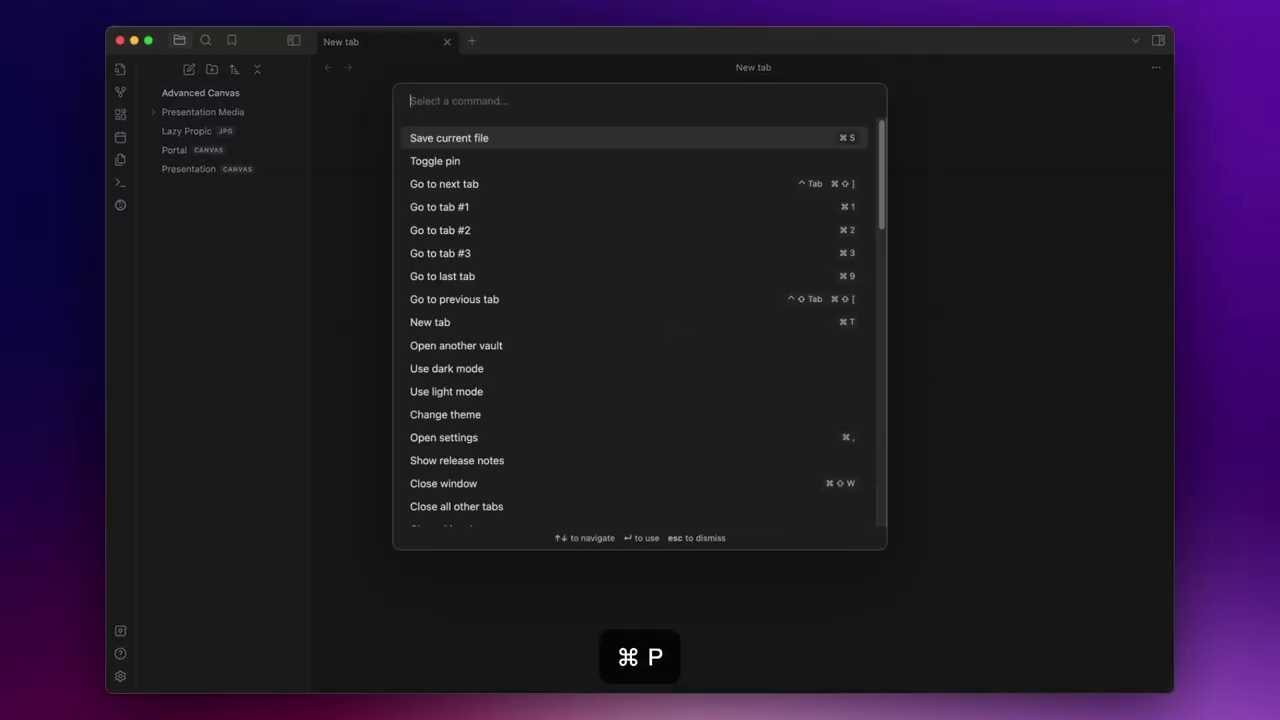
text(add )
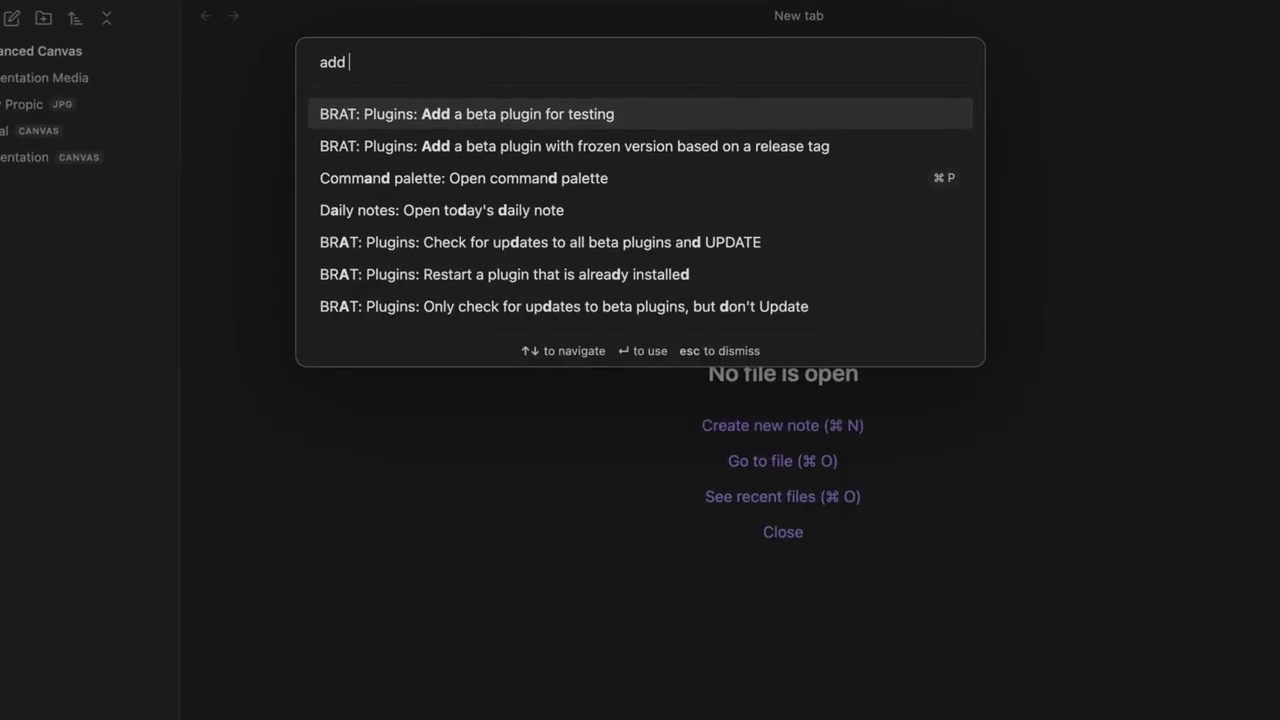
text(a)
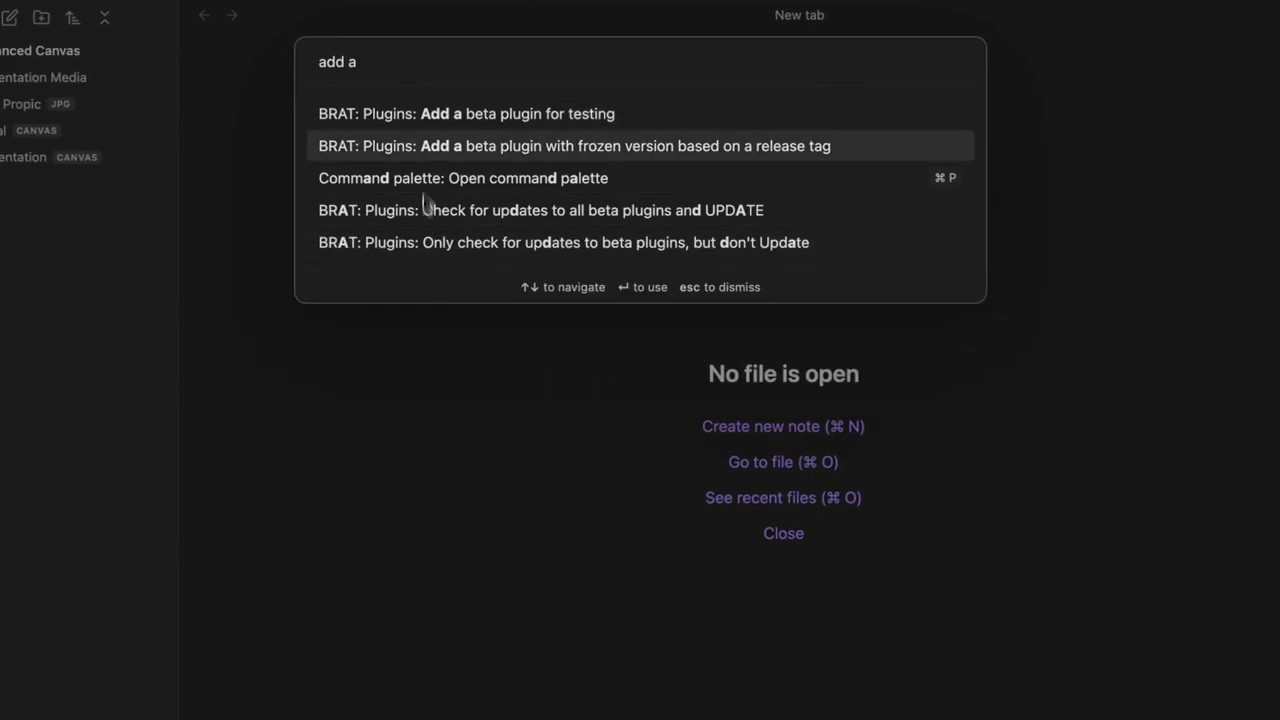
click(442, 116)
key(super+v)
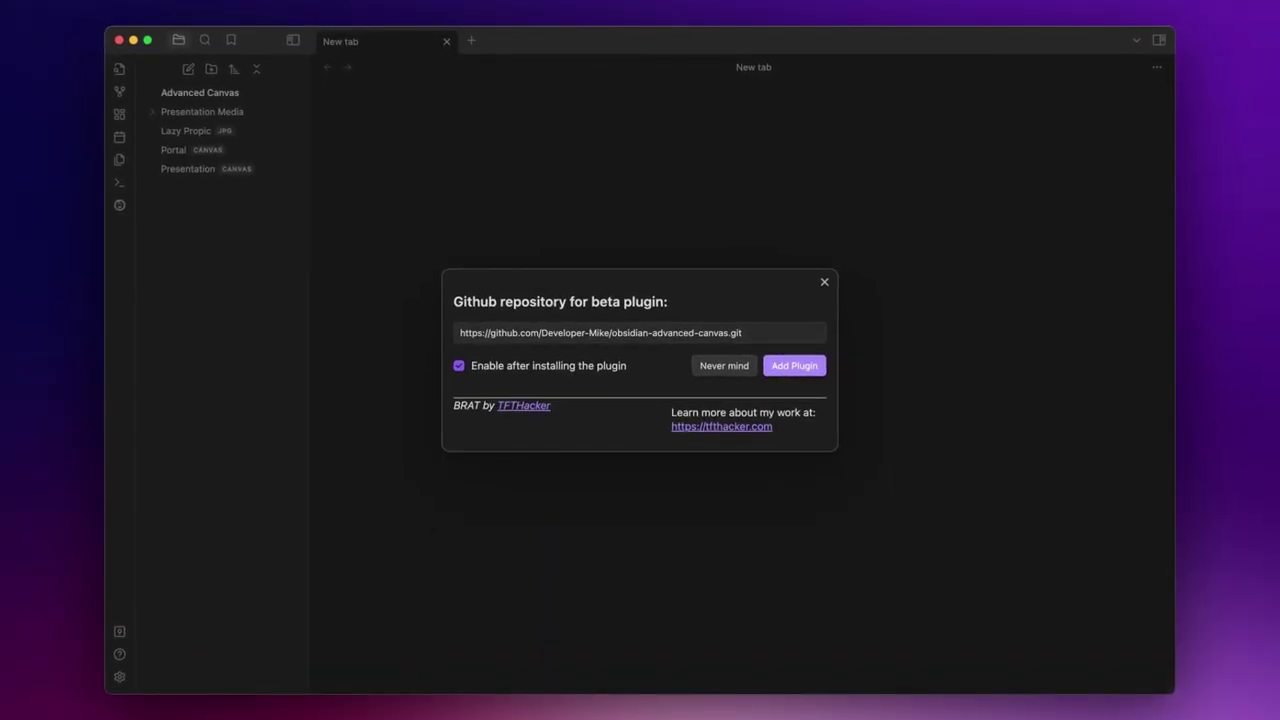
click(794, 365)
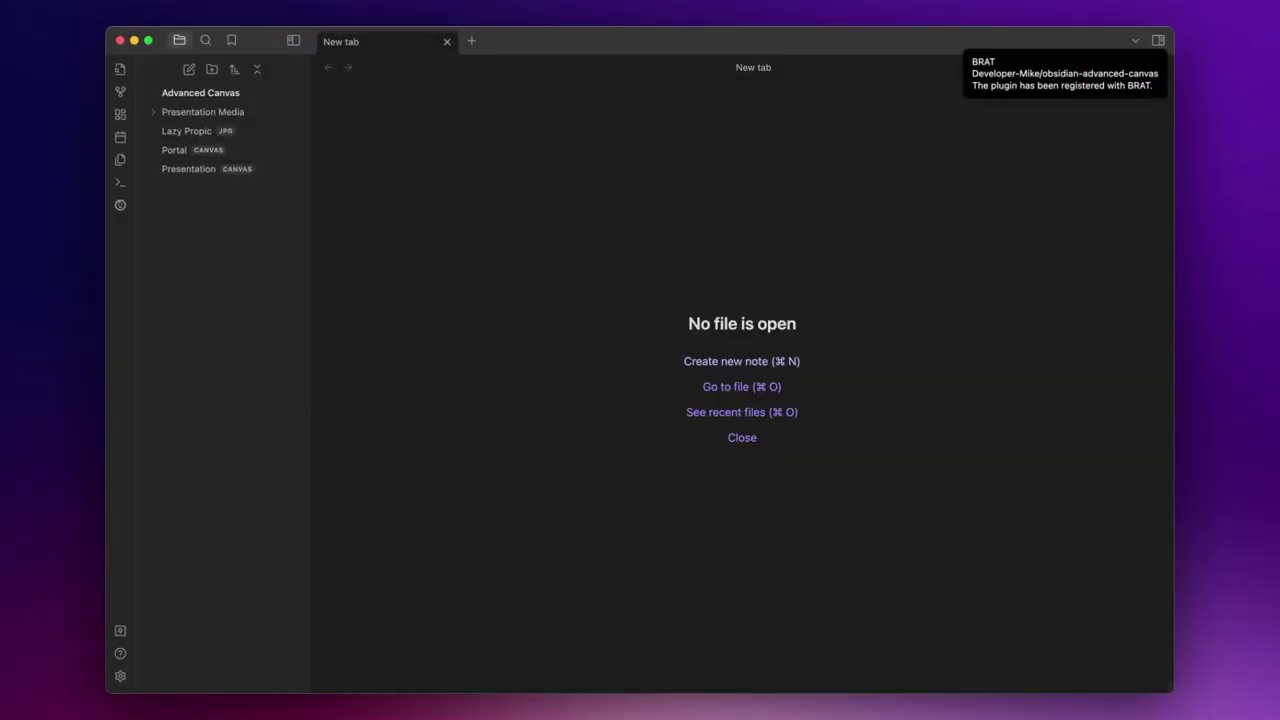
Look through the Advanced Canvas plugin's settings, from shapes and edge styling down to portals, and close them
key(super+comma)
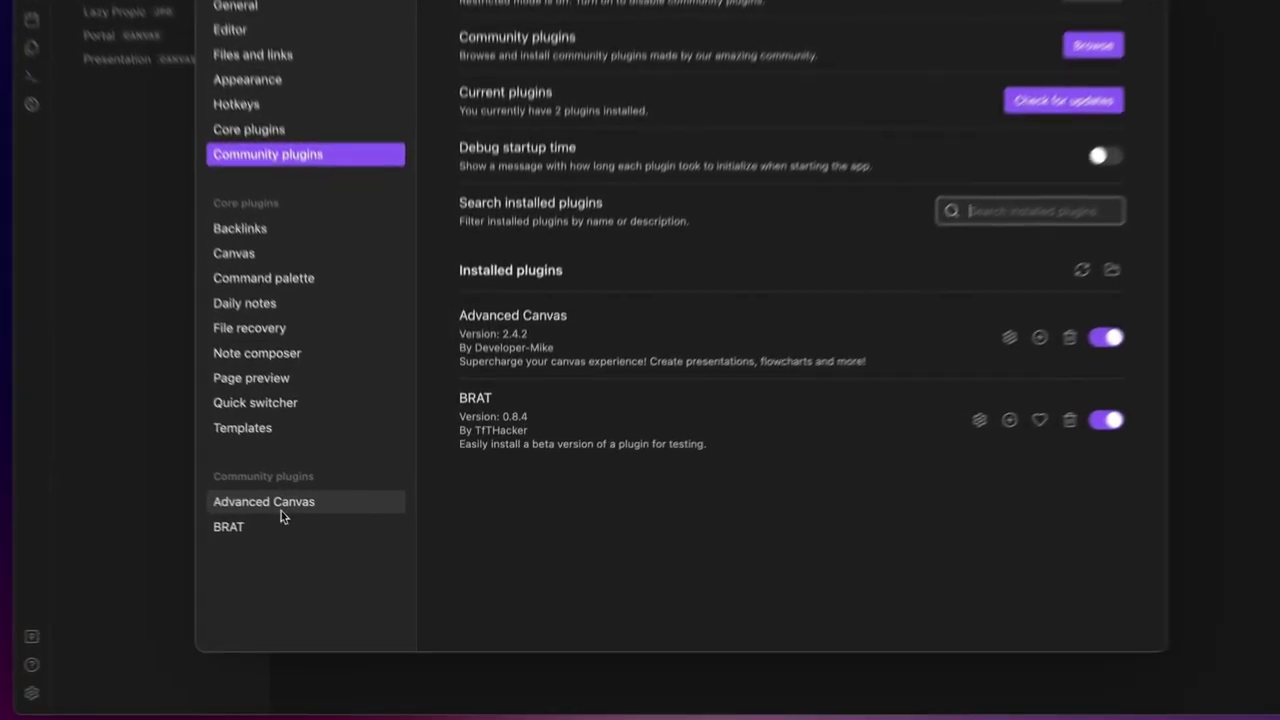
click(312, 525)
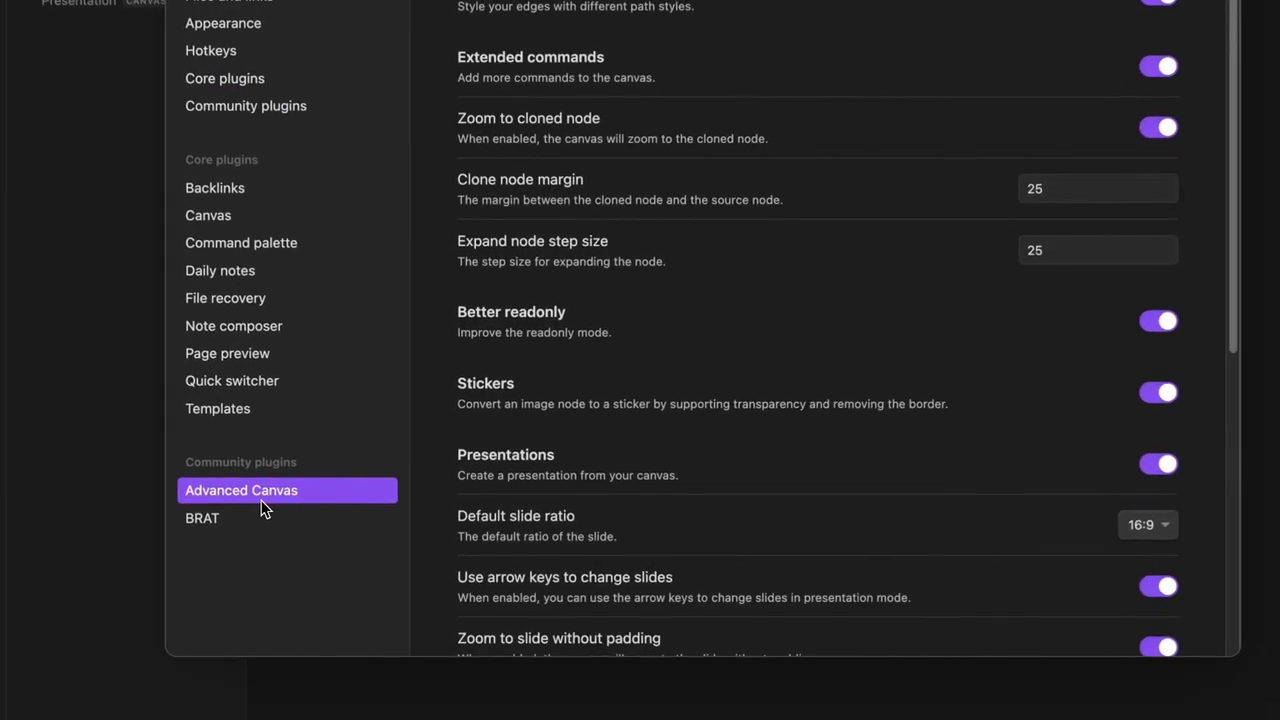
scroll(733, 398, down, 5)
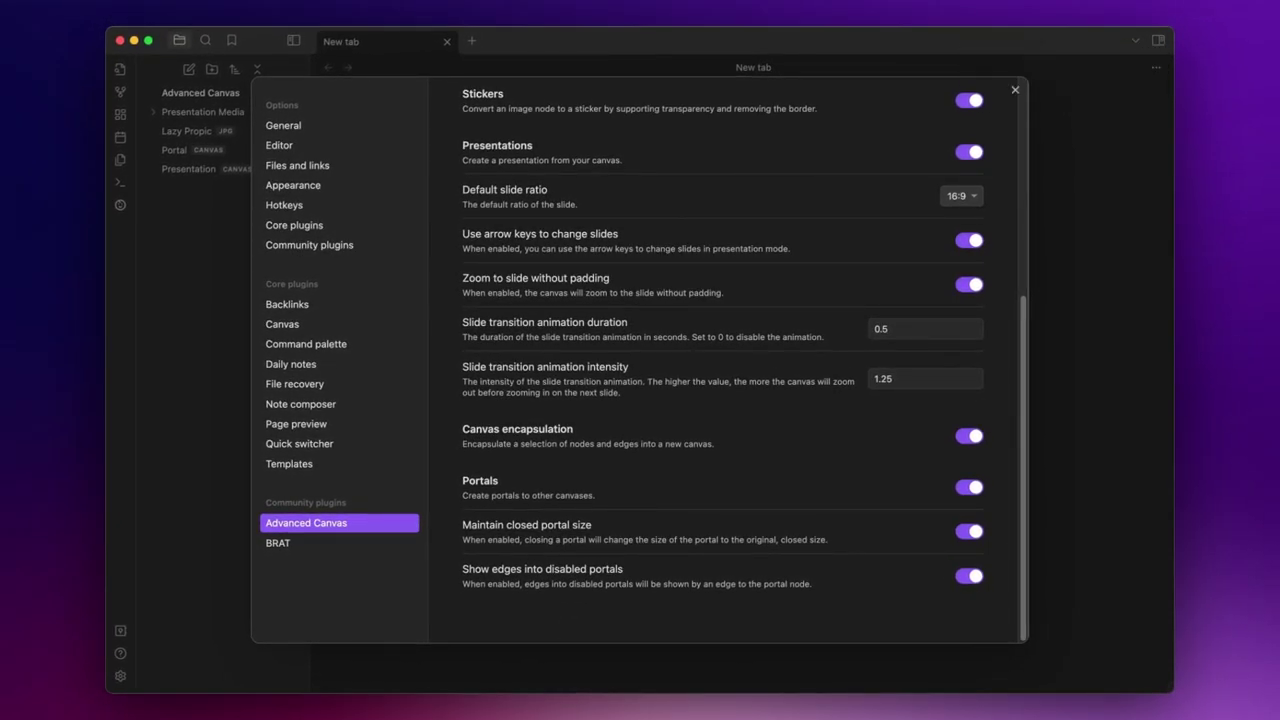
scroll(745, 366, up, 5)
scroll(740, 366, up, 2)
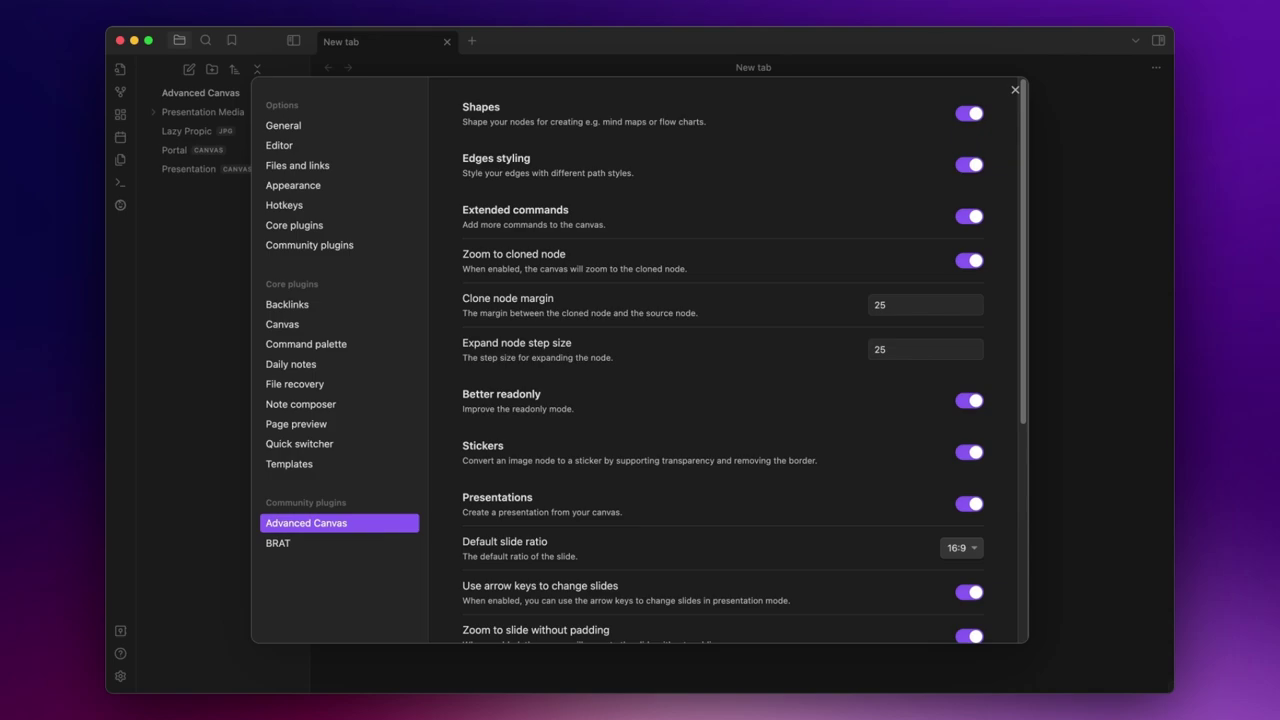
key(Escape)
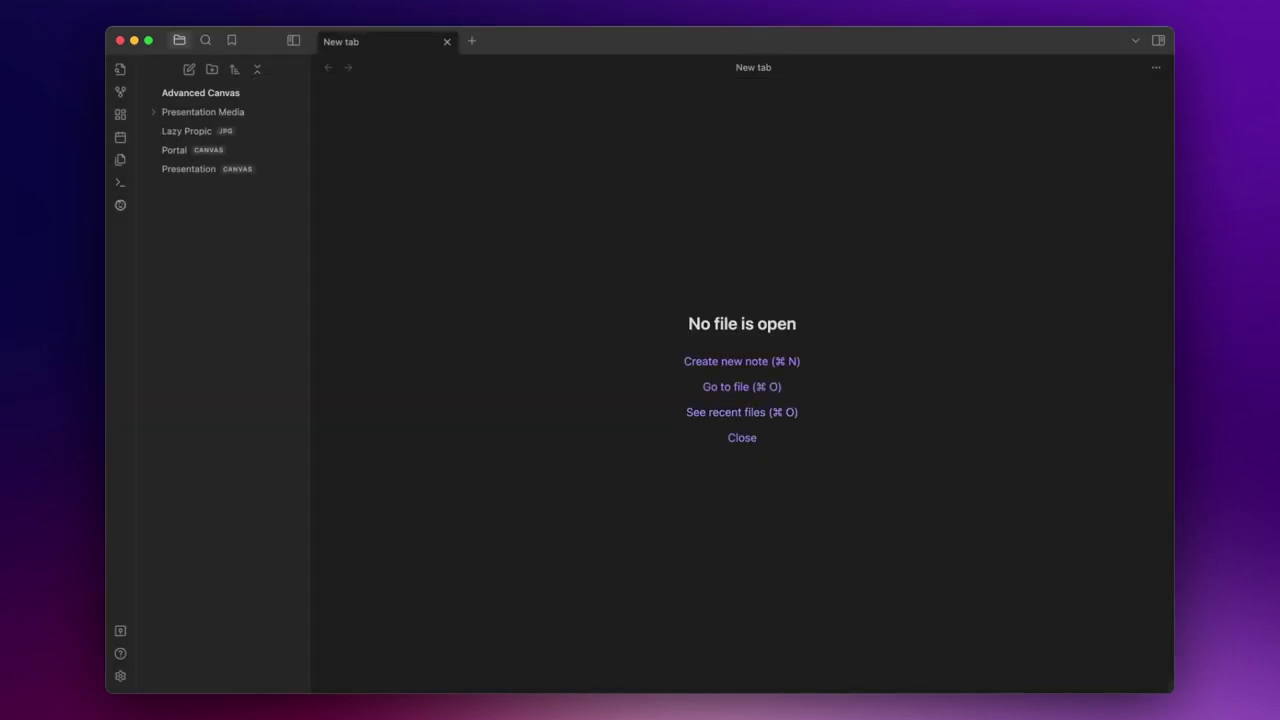
Create a new canvas and name it "Advanced Canvas"
click(122, 114)
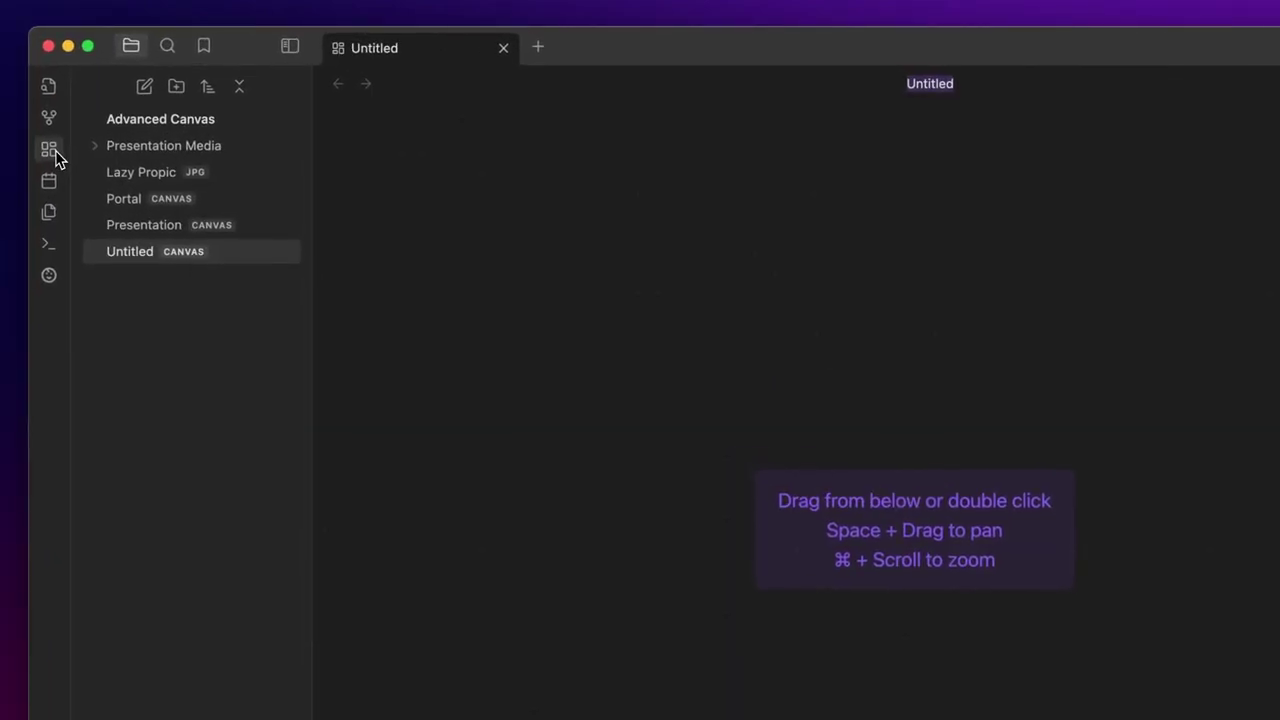
text(Advanced Ca)
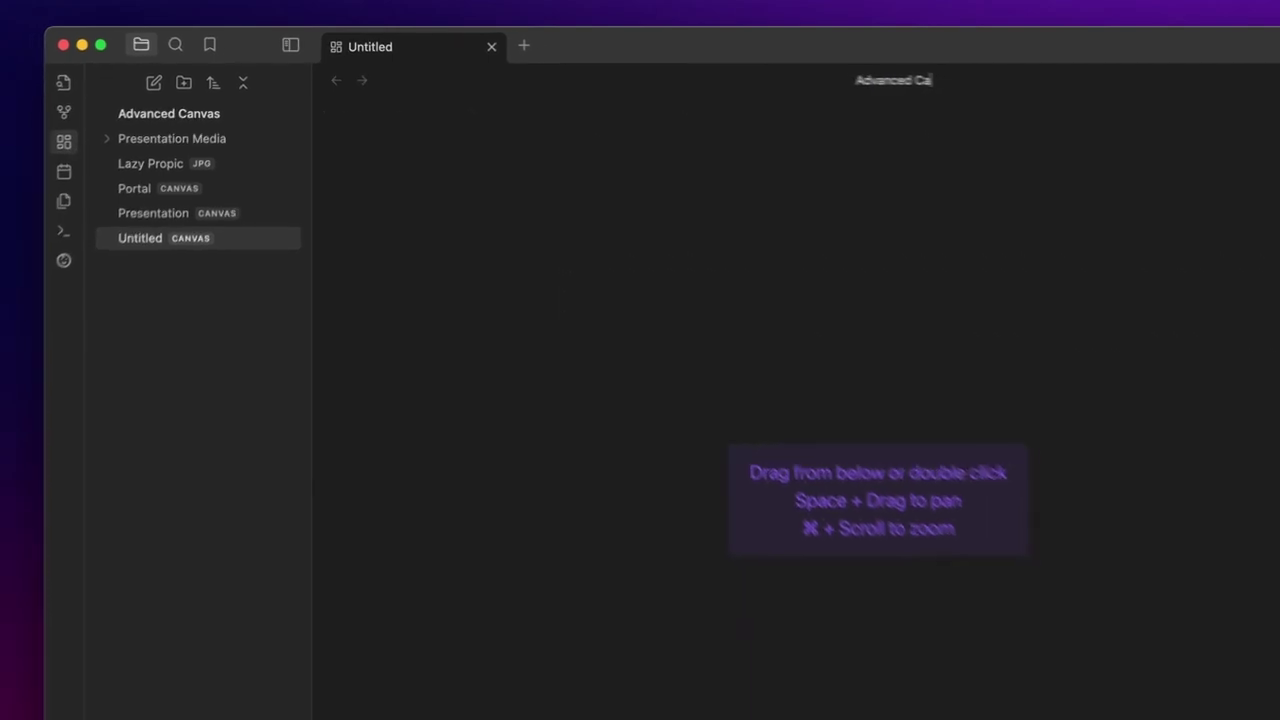
text(nvas)
key(Return)
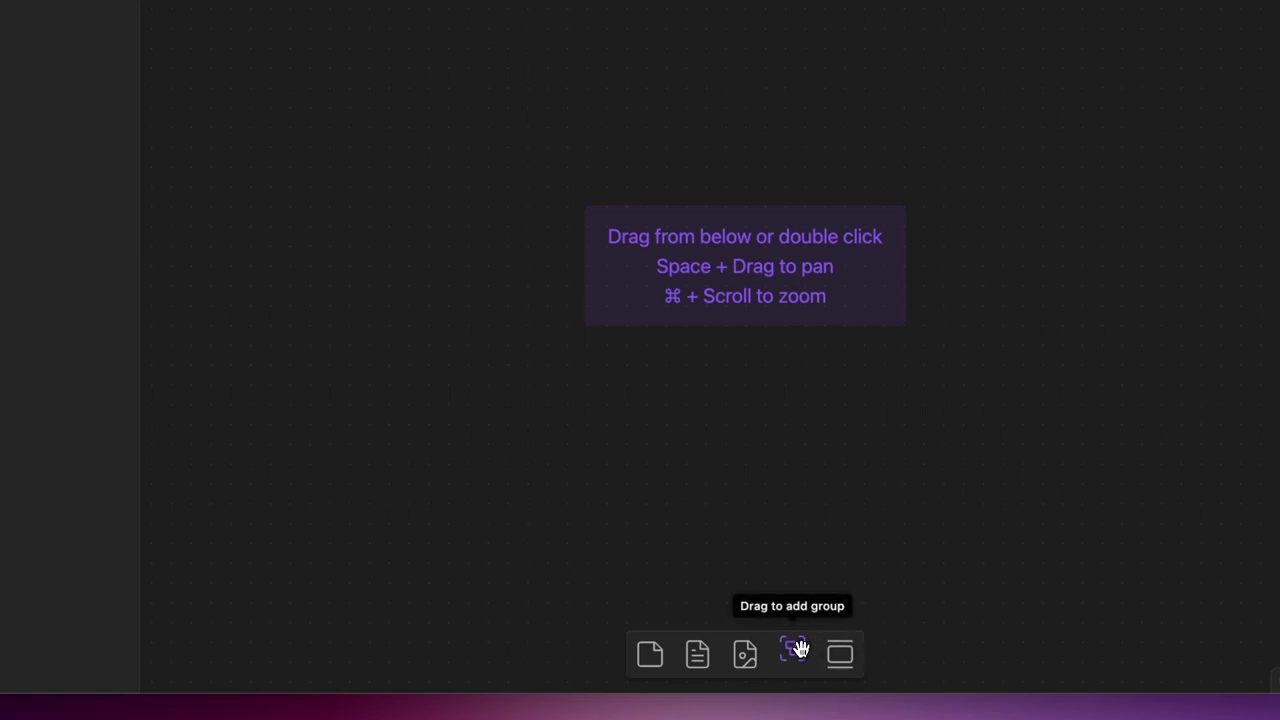
Add a group to the empty canvas and label it "group"
drag(798, 649, 550, 290)
text(group)
click(673, 406)
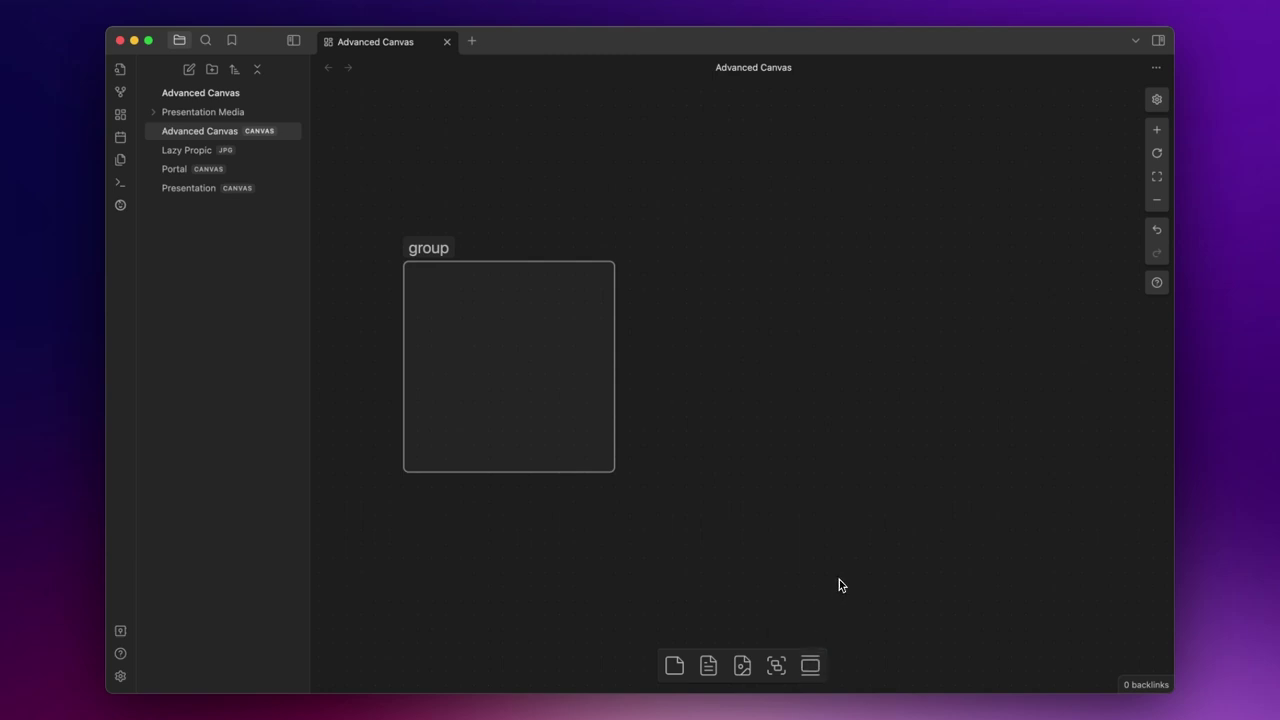
Add a text card reading "This is a node" in the empty area beside and below the group
scroll(758, 379, left, 2)
scroll(758, 379, right, 6)
scroll(758, 379, down, 4)
double_click(738, 360)
text(This is a node)
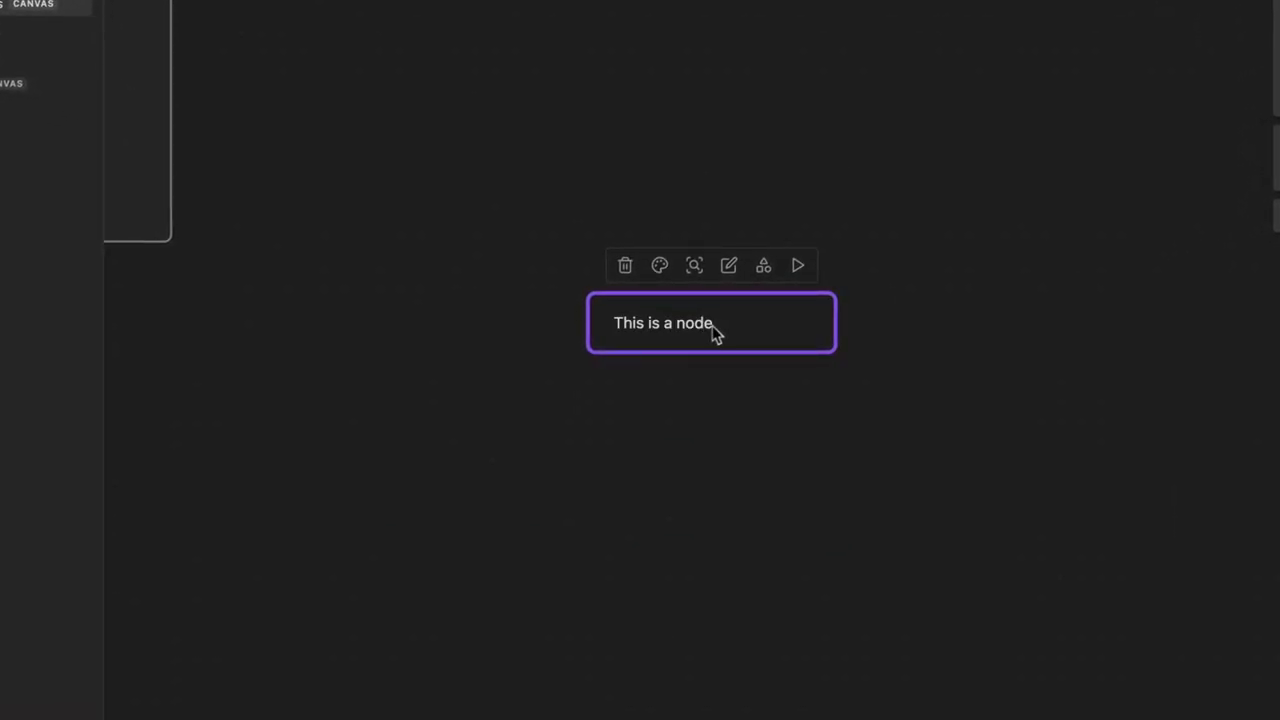
click(830, 504)
Inspect the node shape choices offered for the "This is a node" card without applying one
click(790, 335)
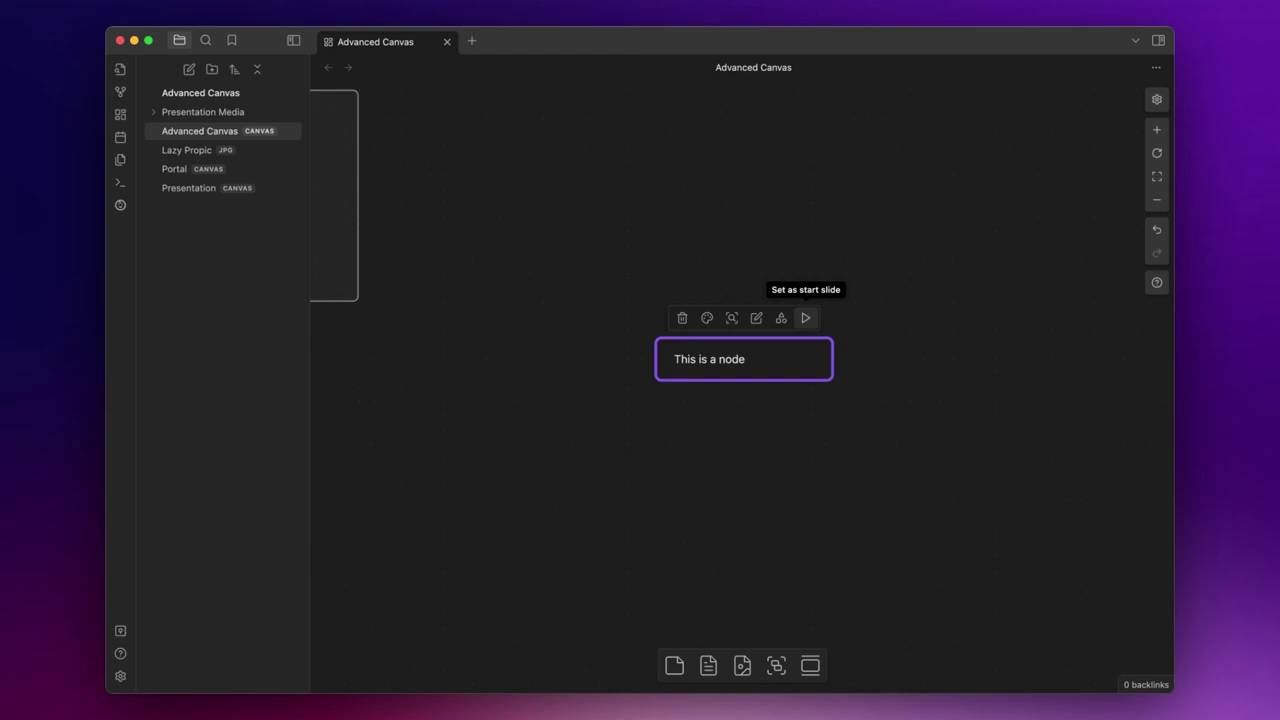
click(782, 318)
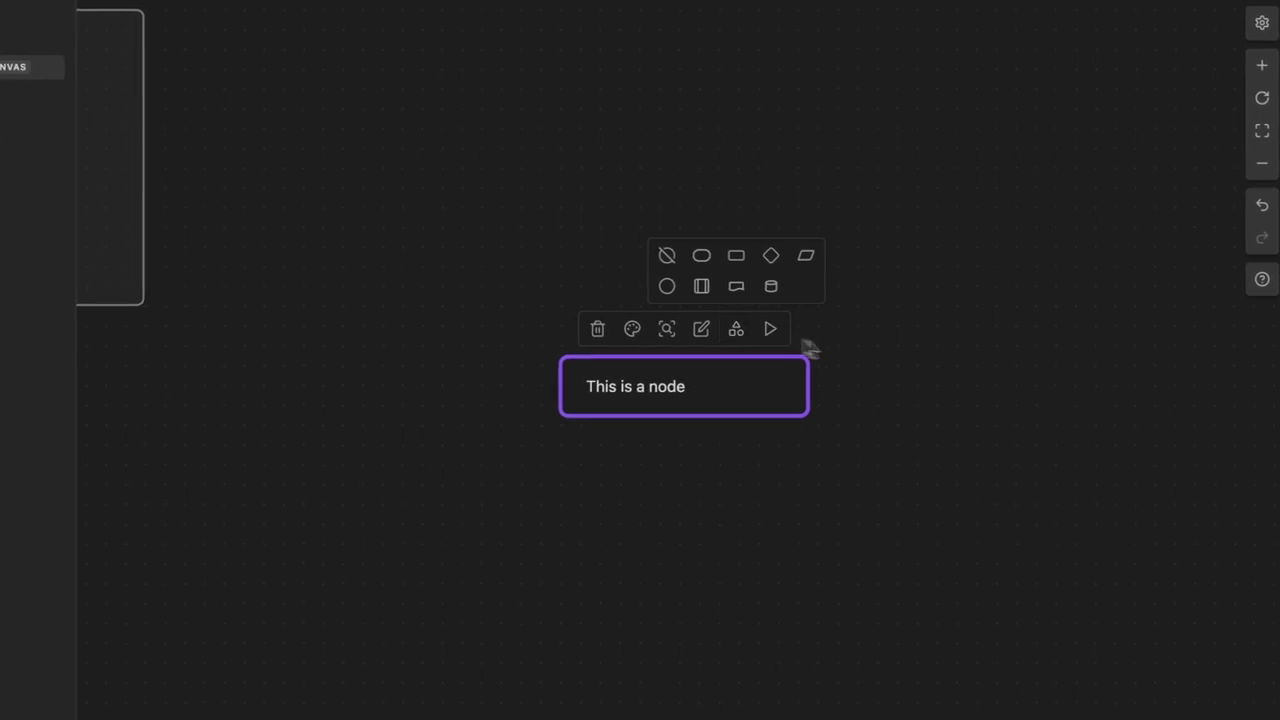
click(891, 355)
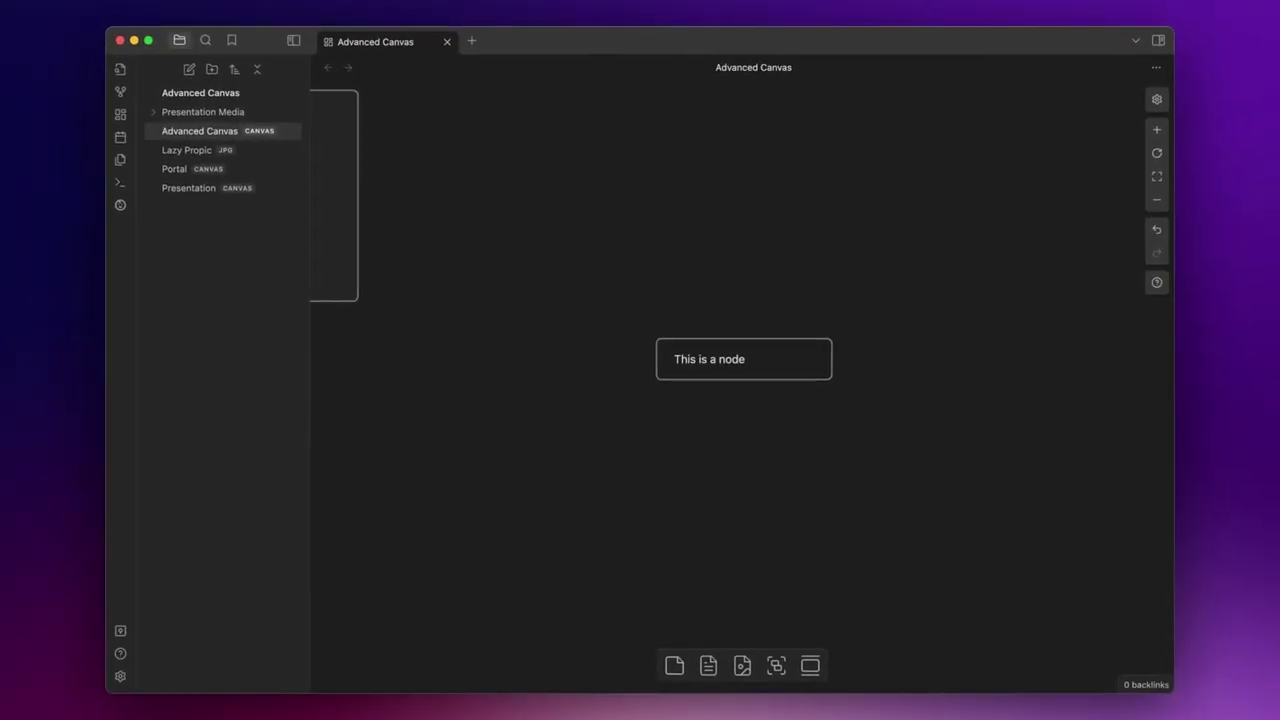
Make the canvas read-only, turn on all three interaction restrictions including disabled zoom and pan, and return the canvas to editable mode
click(1157, 99)
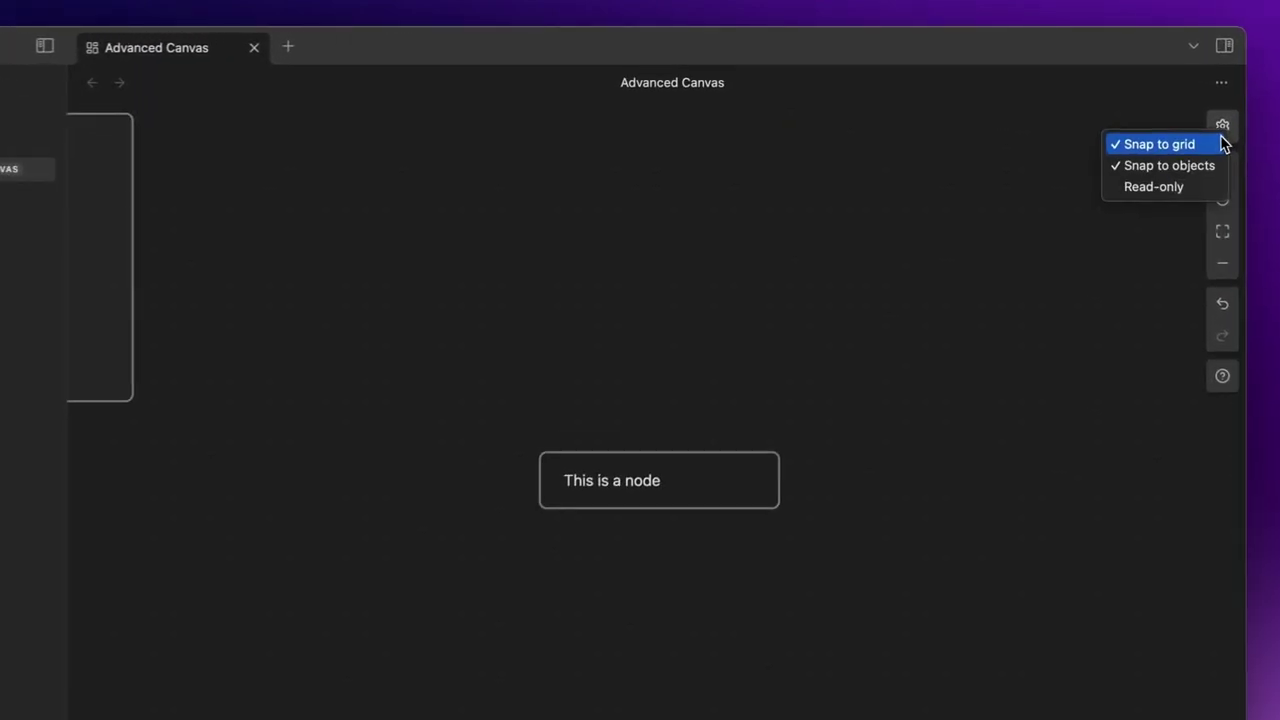
click(1176, 191)
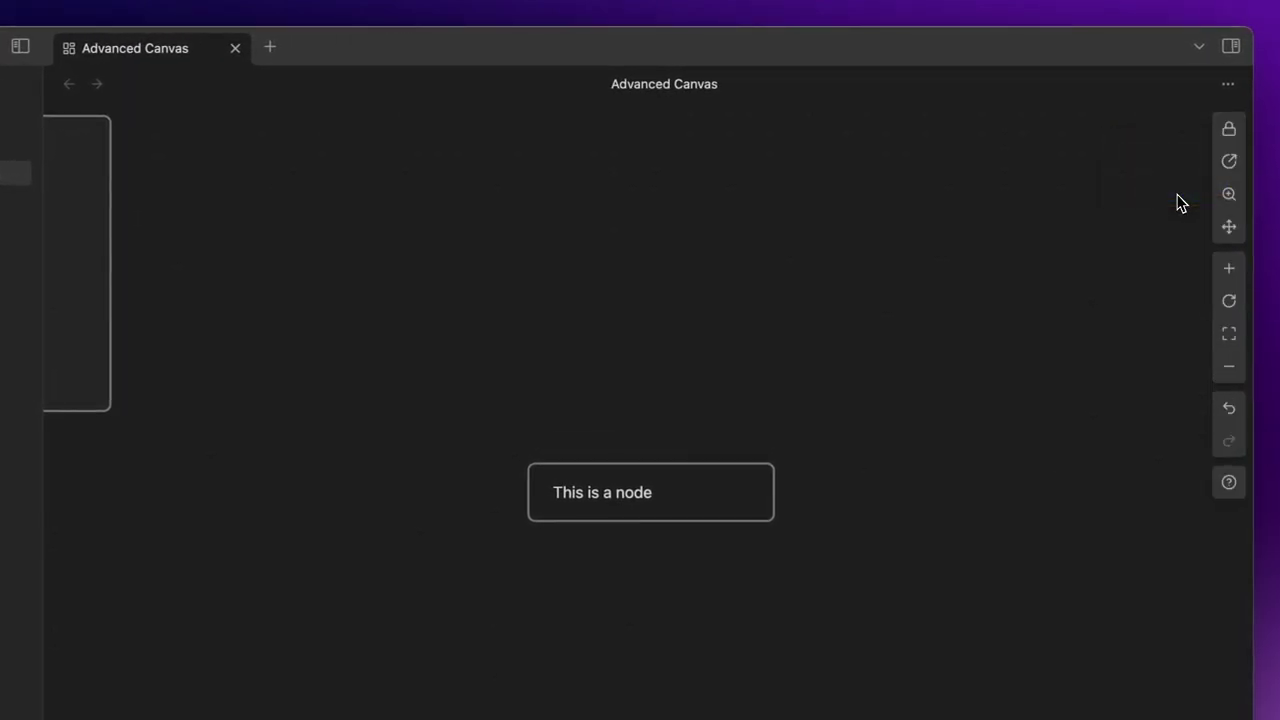
click(1232, 170)
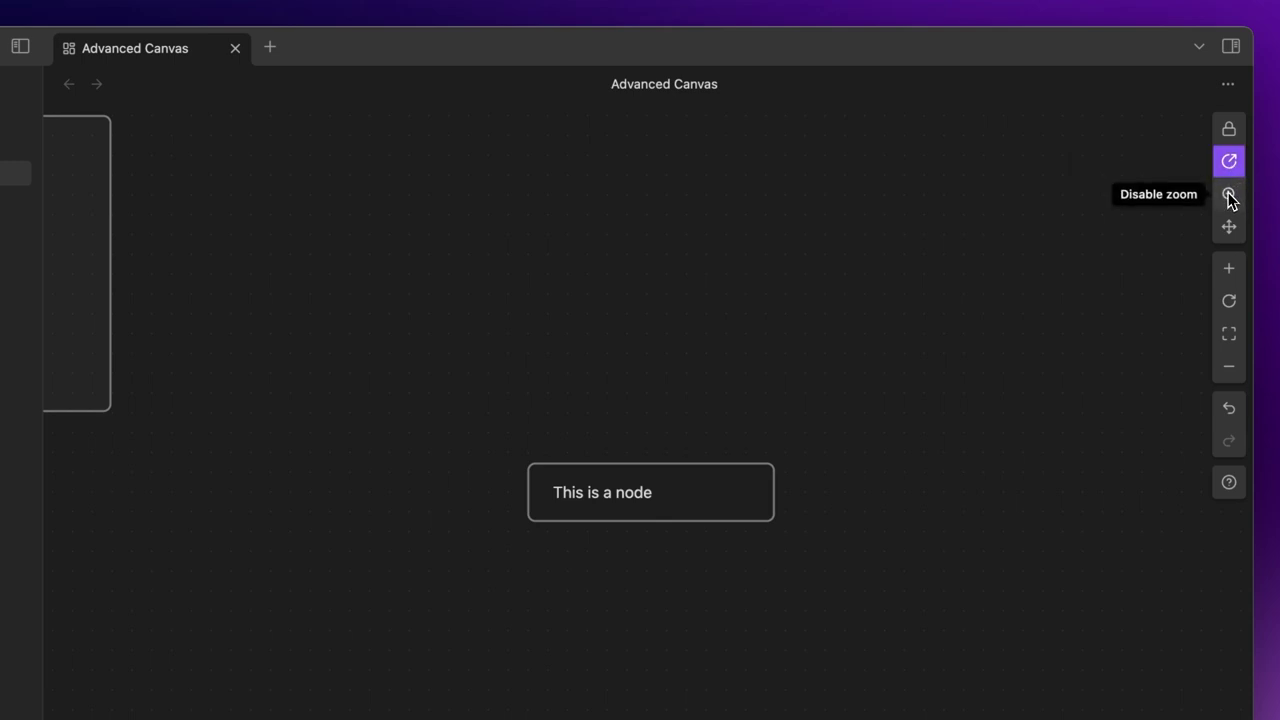
click(1229, 197)
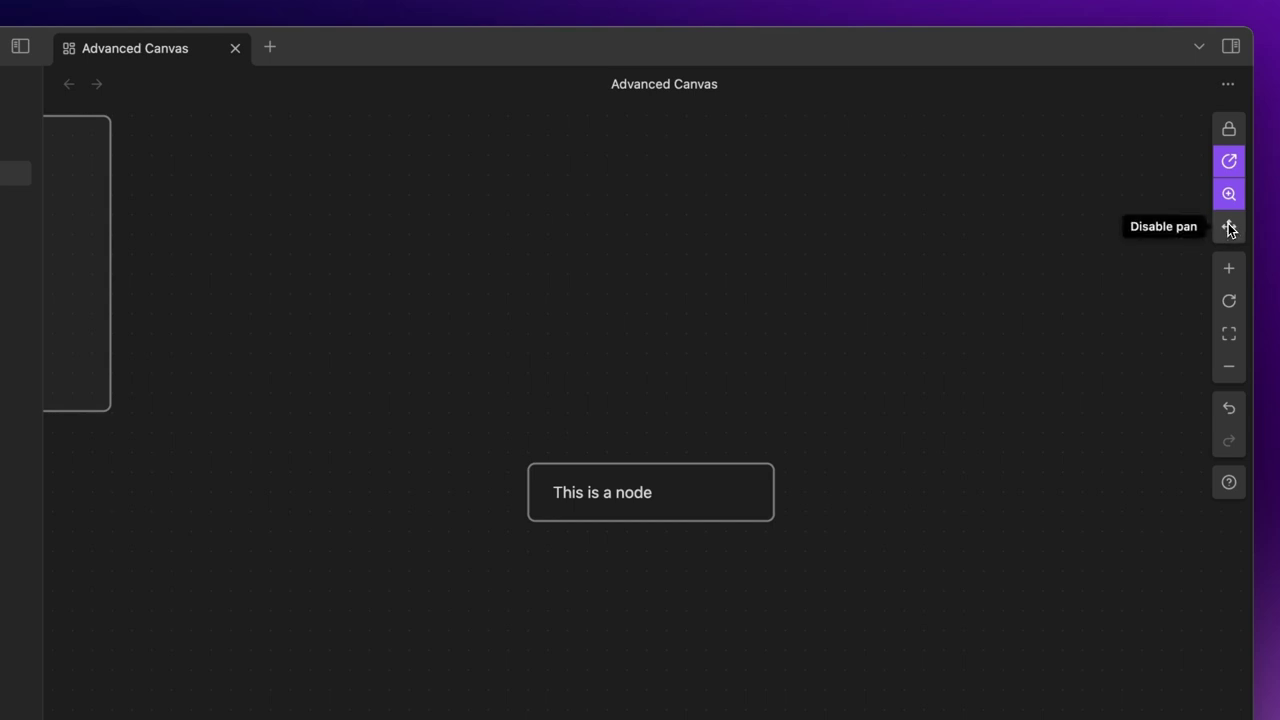
click(1229, 229)
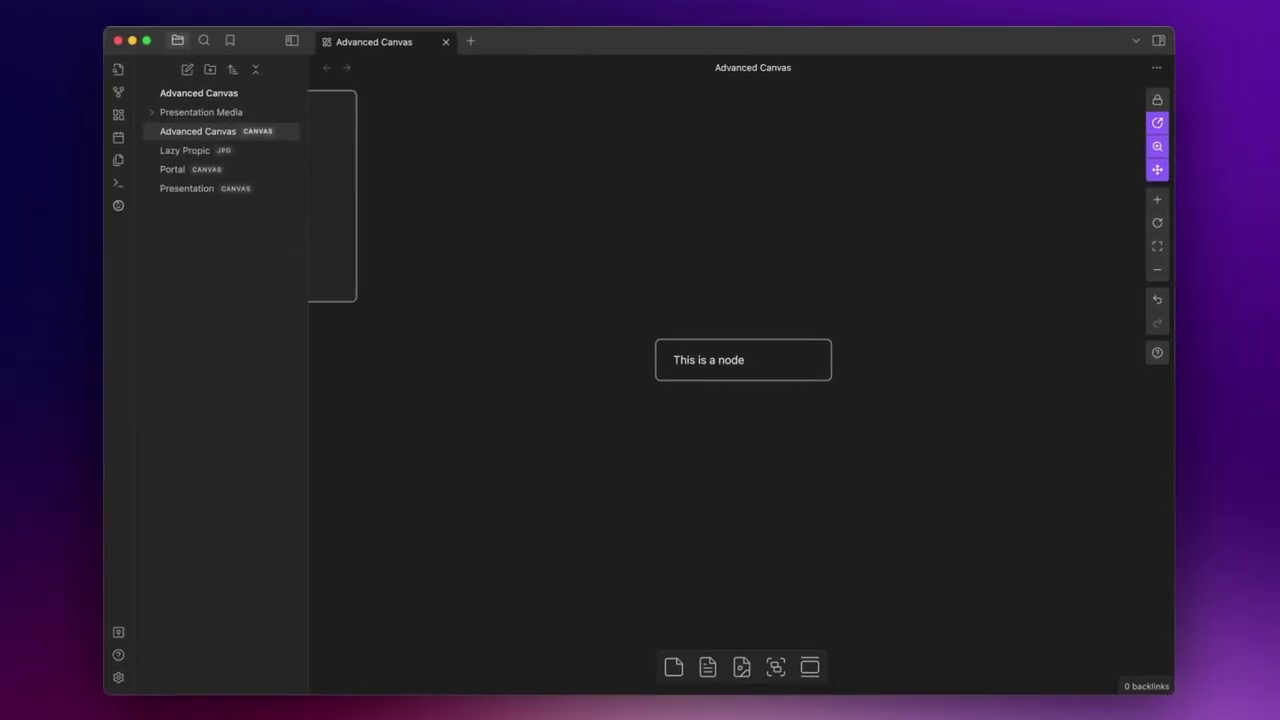
click(1158, 101)
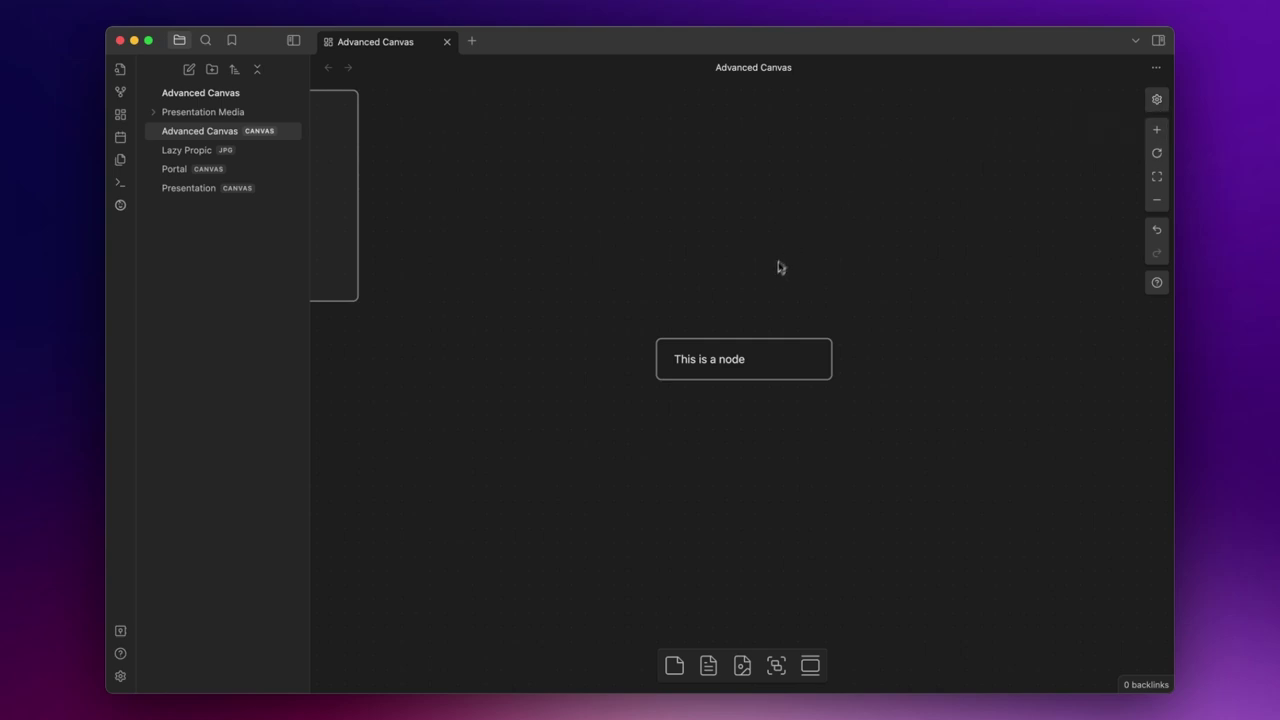
Duplicate the "This is a node" card seven times and spread the copies out, moving the overlapping one to the lower-left of the others
click(789, 352)
key(super+c)
click(891, 386)
key(super+v)
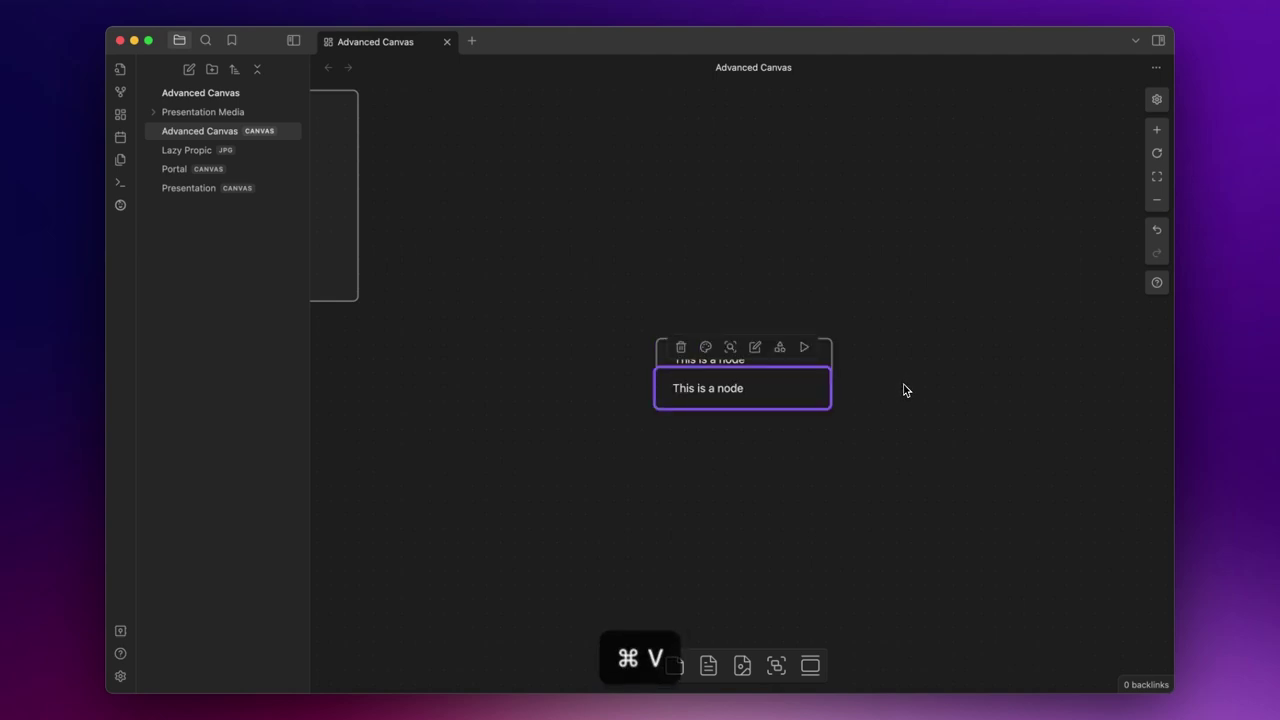
key(super+v)
key(super+v)
key(super+v)
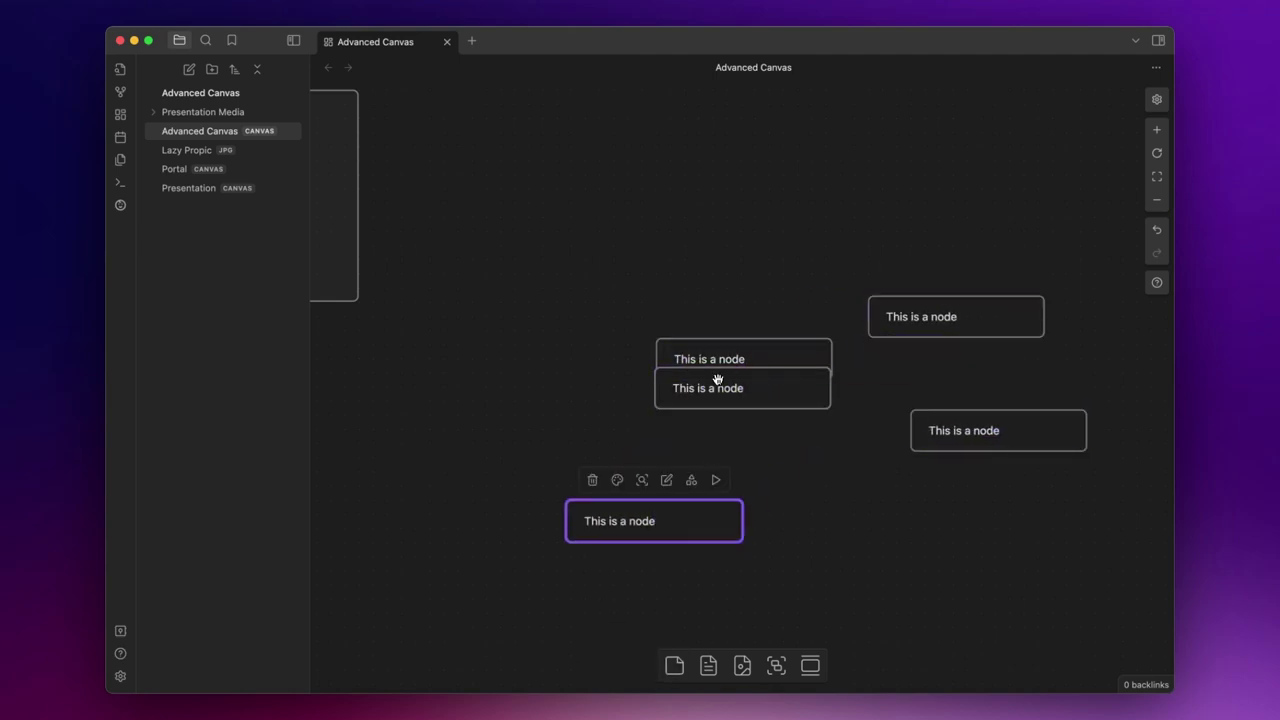
key(super+v)
key(super+v)
key(super+v)
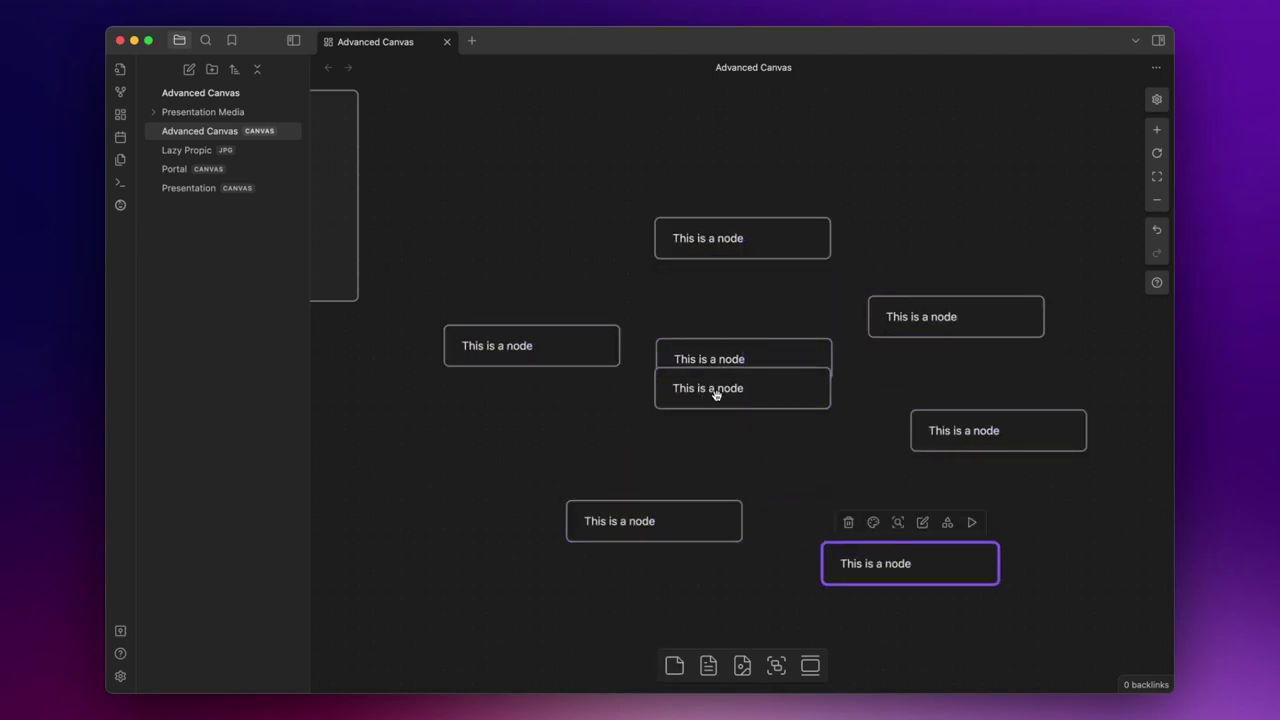
drag(713, 392, 389, 504)
Connect the eight "This is a node" cards with arrows into one continuous chain, starting from the upper-left card
drag(531, 366, 418, 479)
drag(507, 500, 654, 537)
drag(742, 521, 740, 383)
mouse_move(832, 359)
mouse_down()
mouse_move(780, 250)
mouse_move(962, 300)
mouse_move(978, 415)
mouse_move(909, 540)
mouse_up()
Give the first card in the chain the pill-shaped terminal shape and the second card the rectangular process shape
click(527, 345)
click(569, 304)
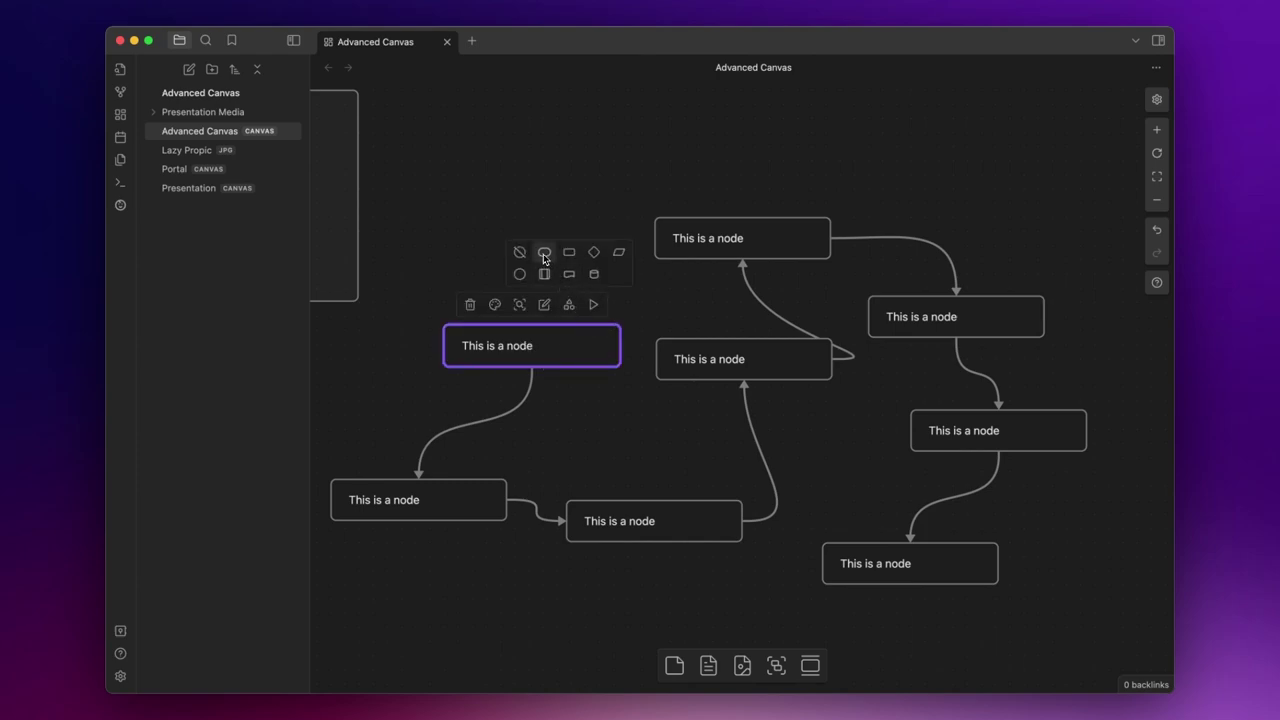
click(543, 254)
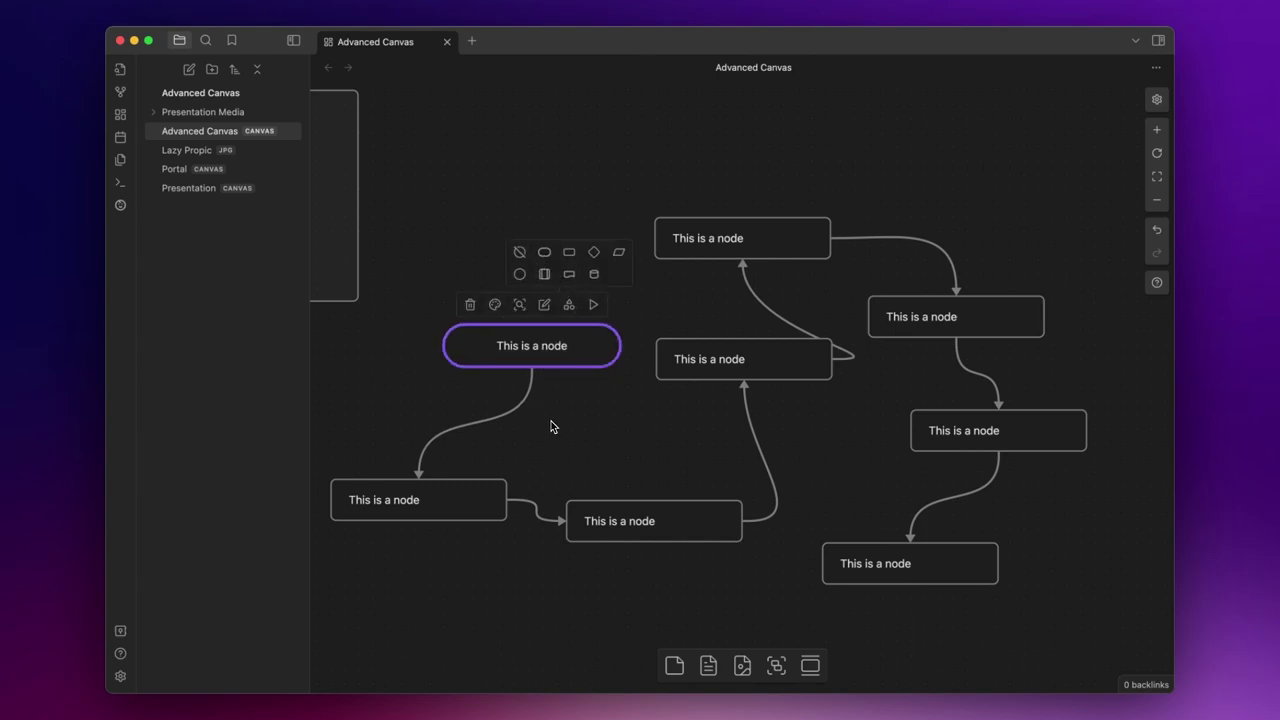
click(440, 497)
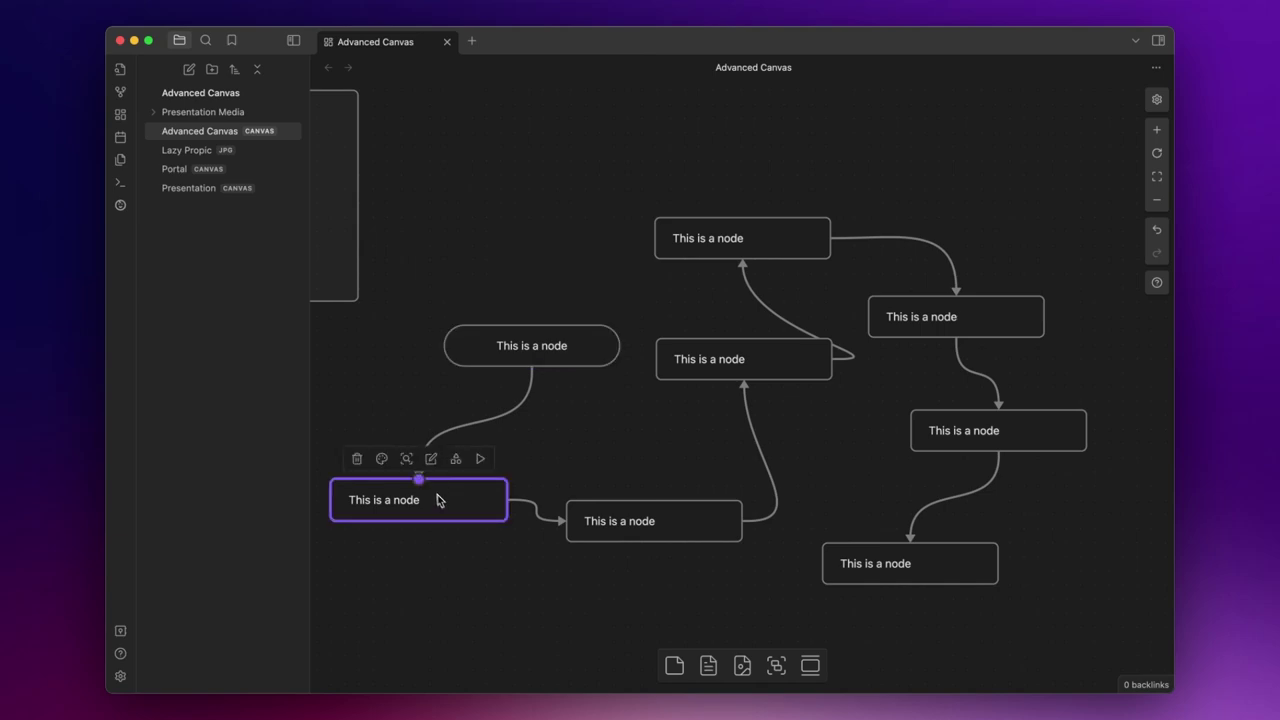
click(455, 460)
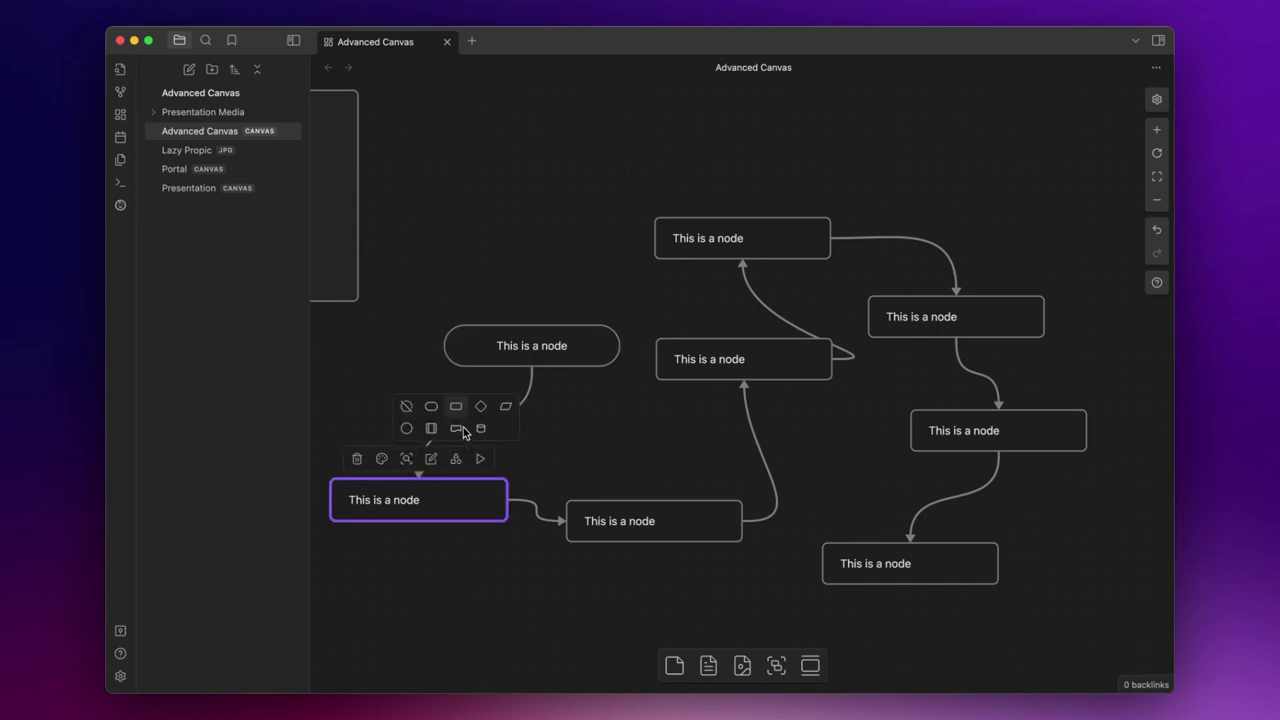
click(451, 410)
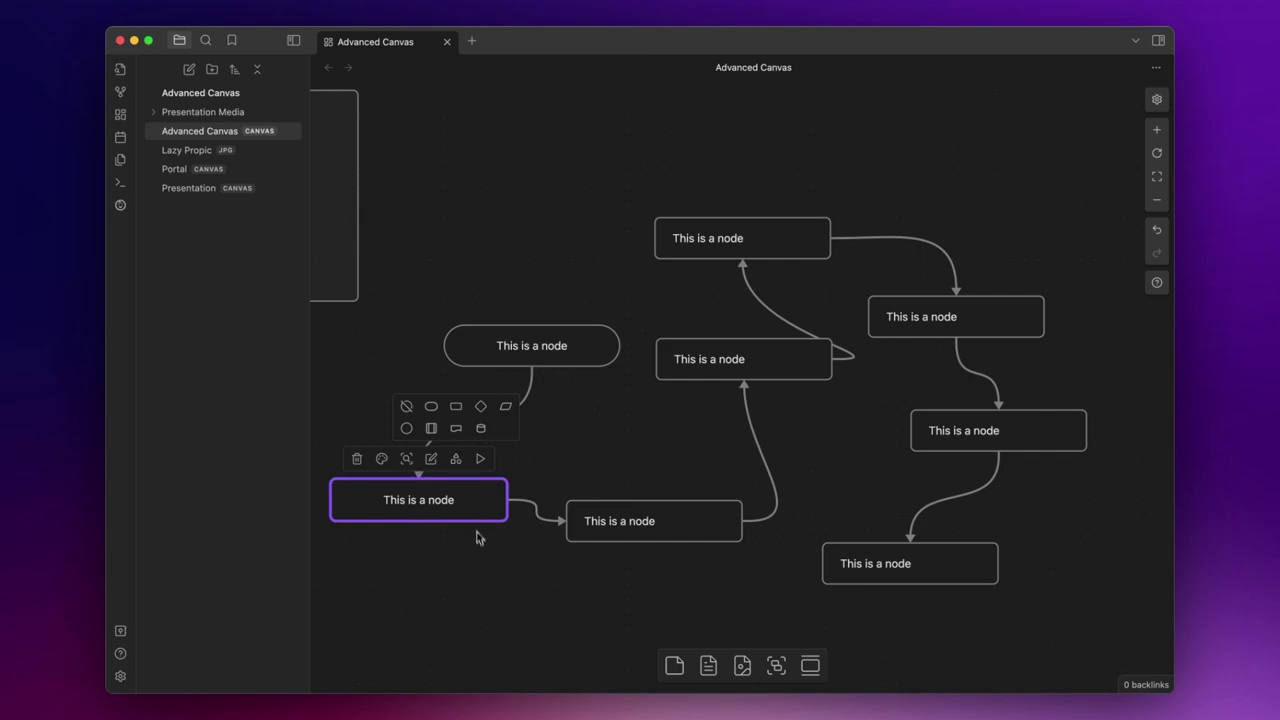
click(481, 561)
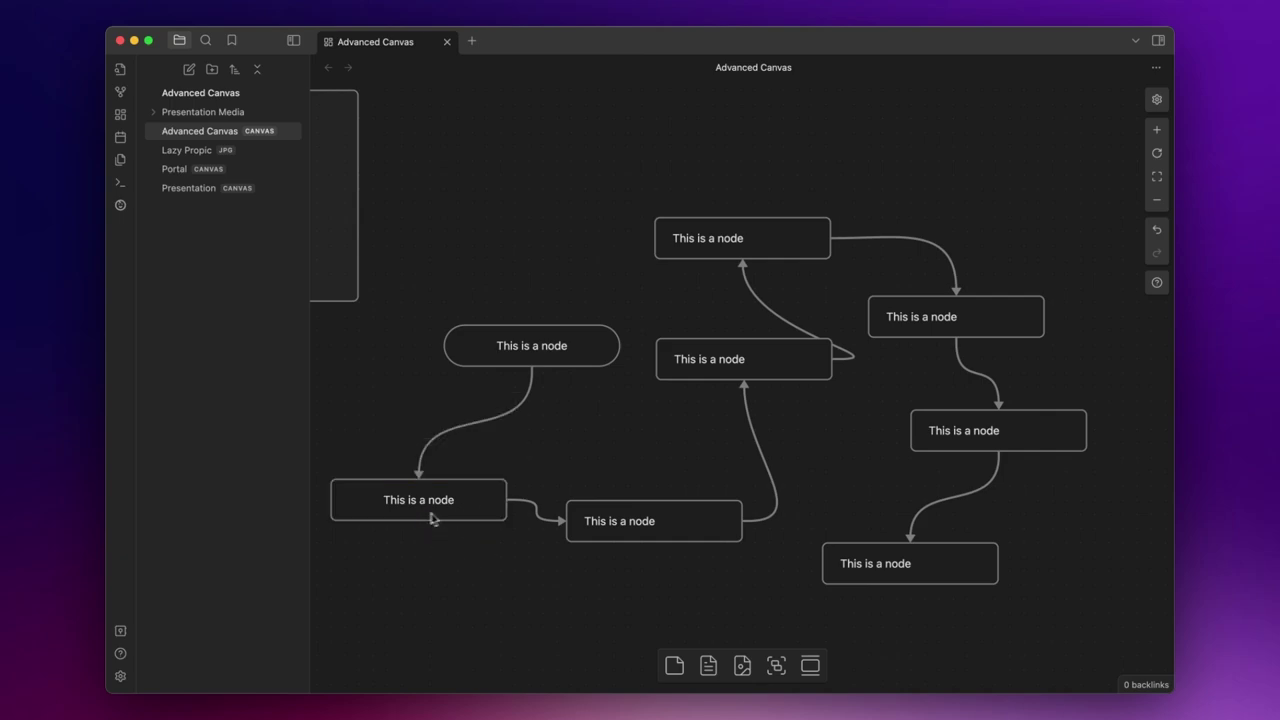
Change the third card in the chain to a diamond and the fourth card to a parallelogram
click(679, 524)
click(691, 480)
click(716, 427)
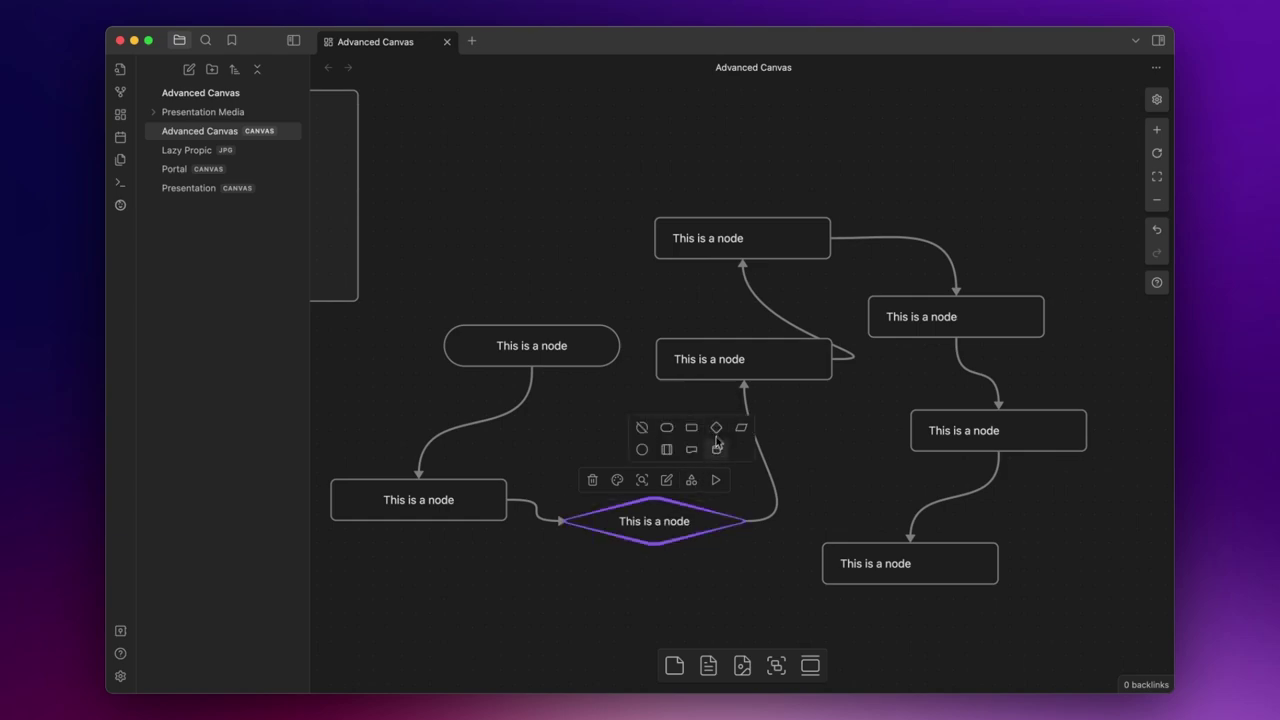
click(766, 364)
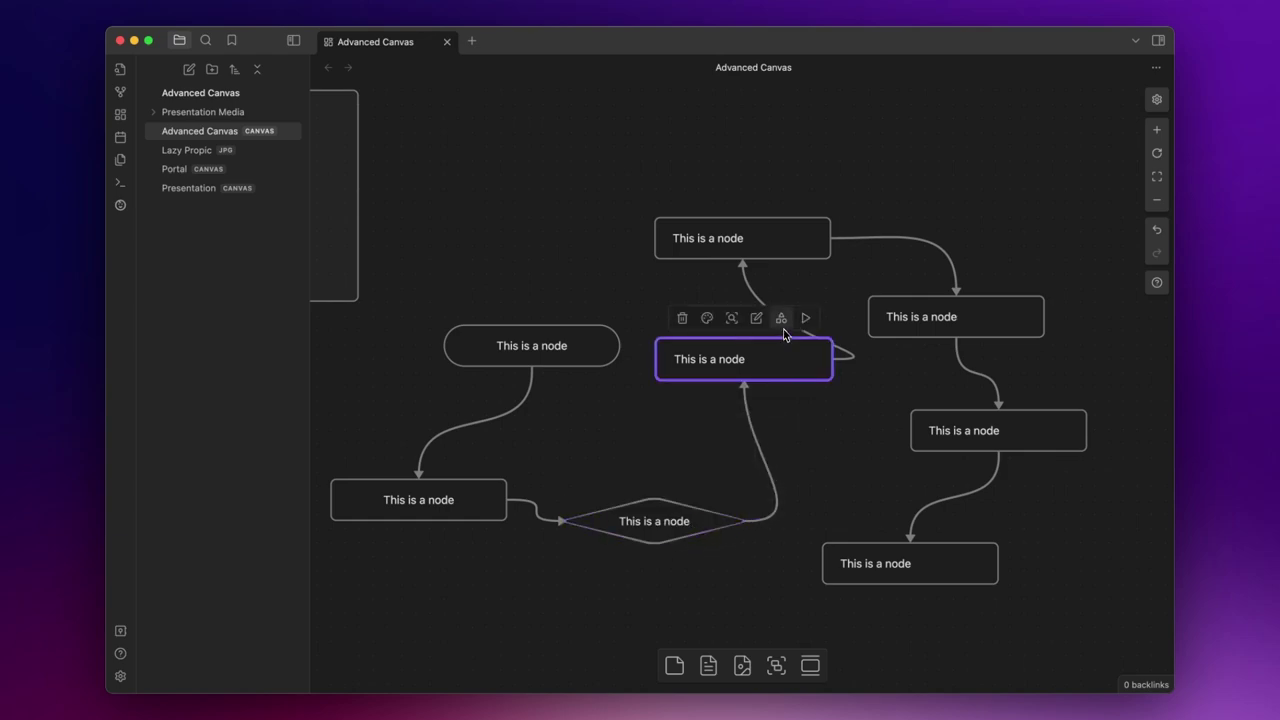
click(782, 325)
click(831, 265)
Turn the fifth card in the chain into a circle shape and stretch it upward until it looks nearly round
click(787, 232)
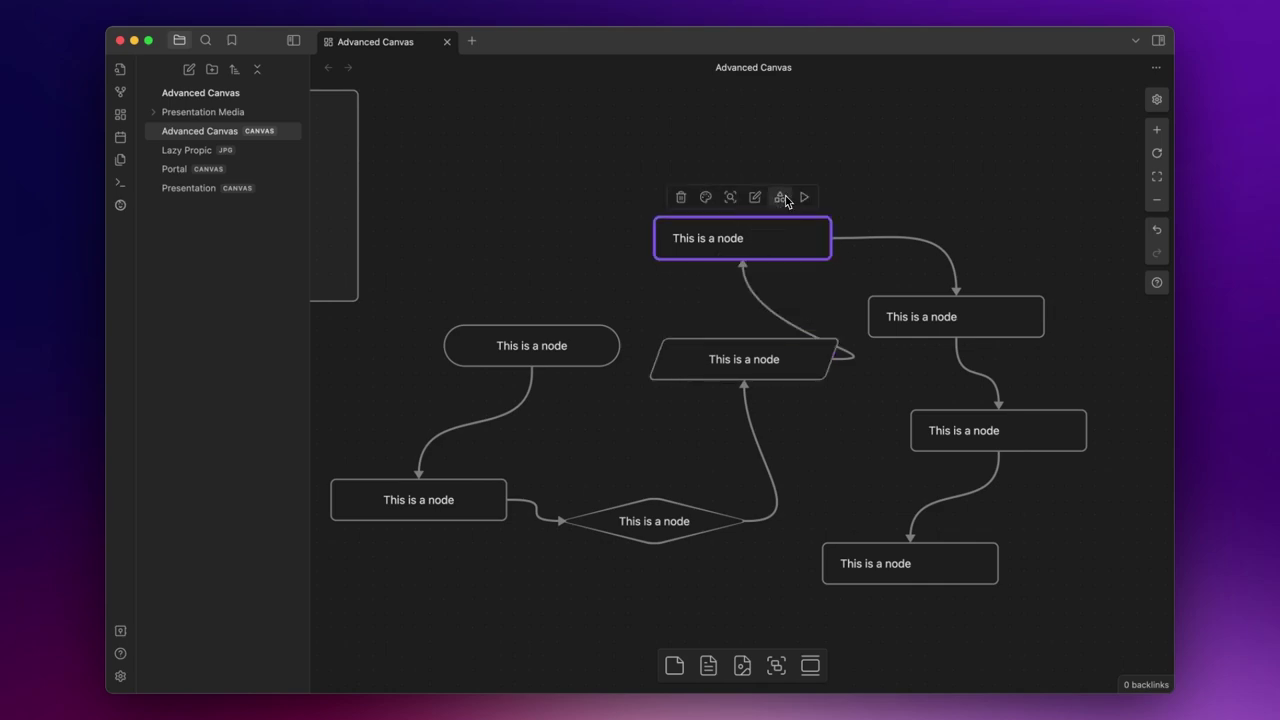
click(780, 197)
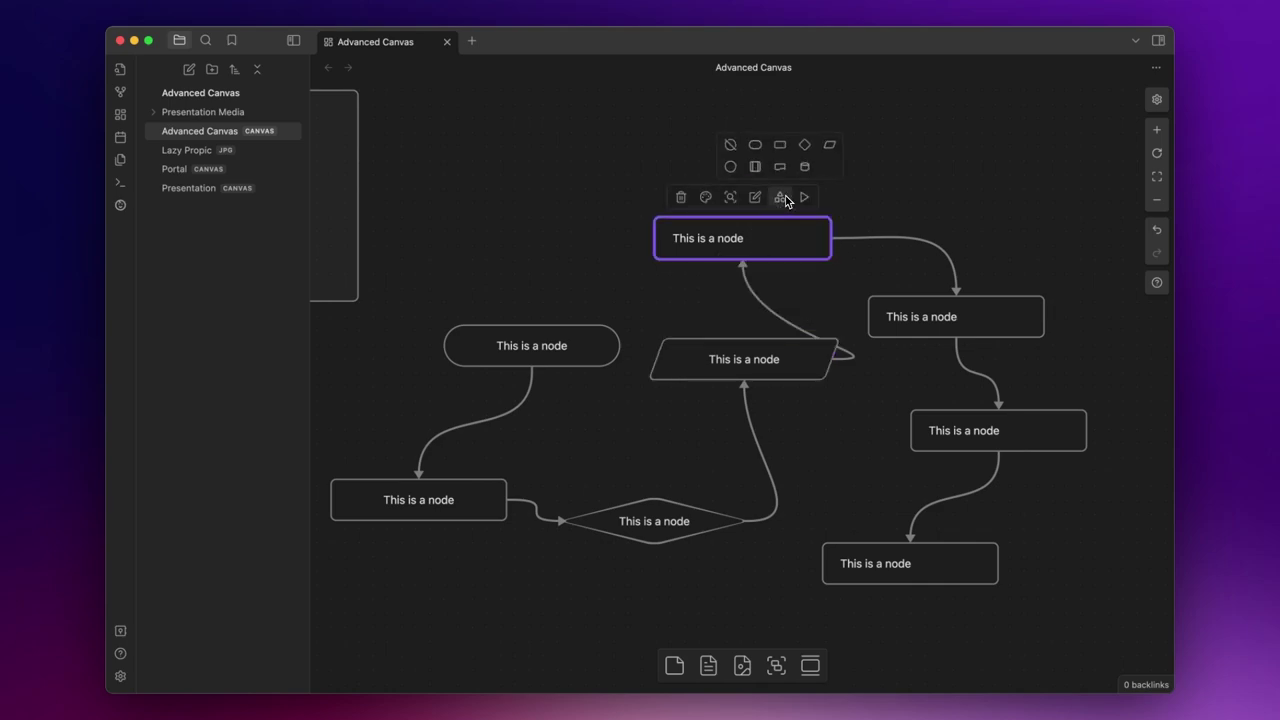
click(731, 168)
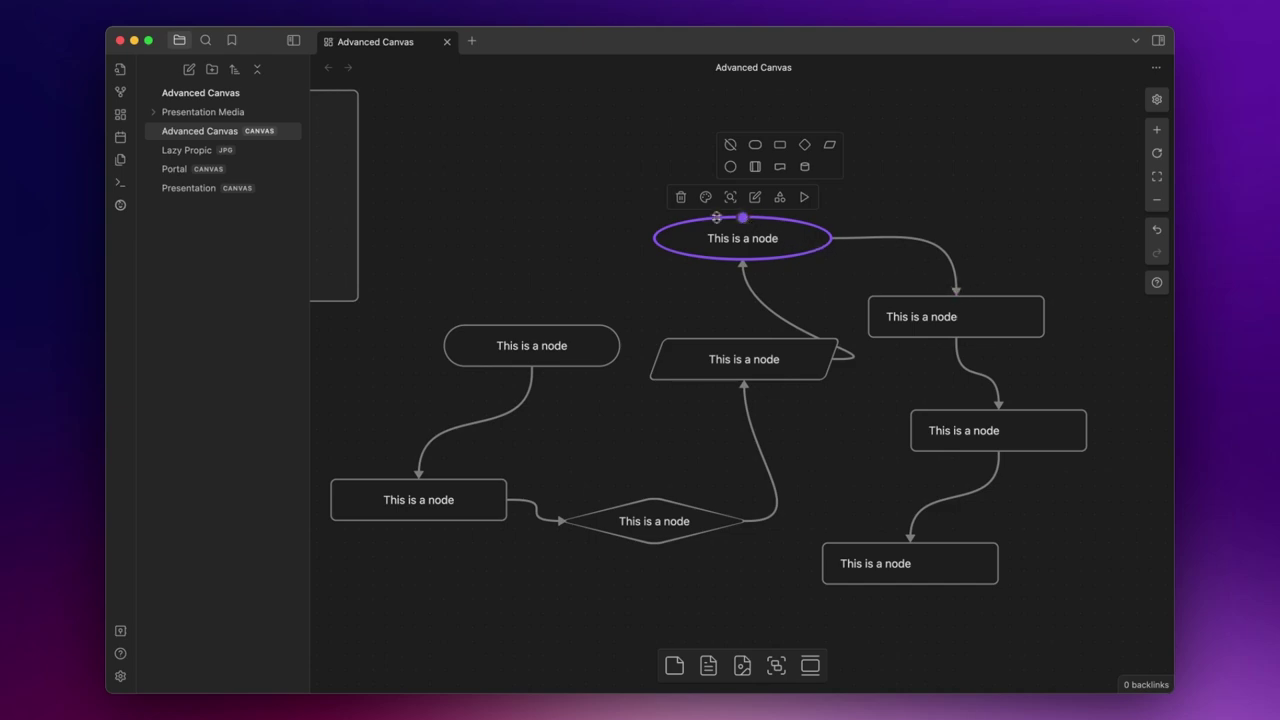
drag(740, 213, 683, 104)
Give the sixth card the double-sided predefined process shape and the seventh card the wavy-bottomed document shape
click(952, 317)
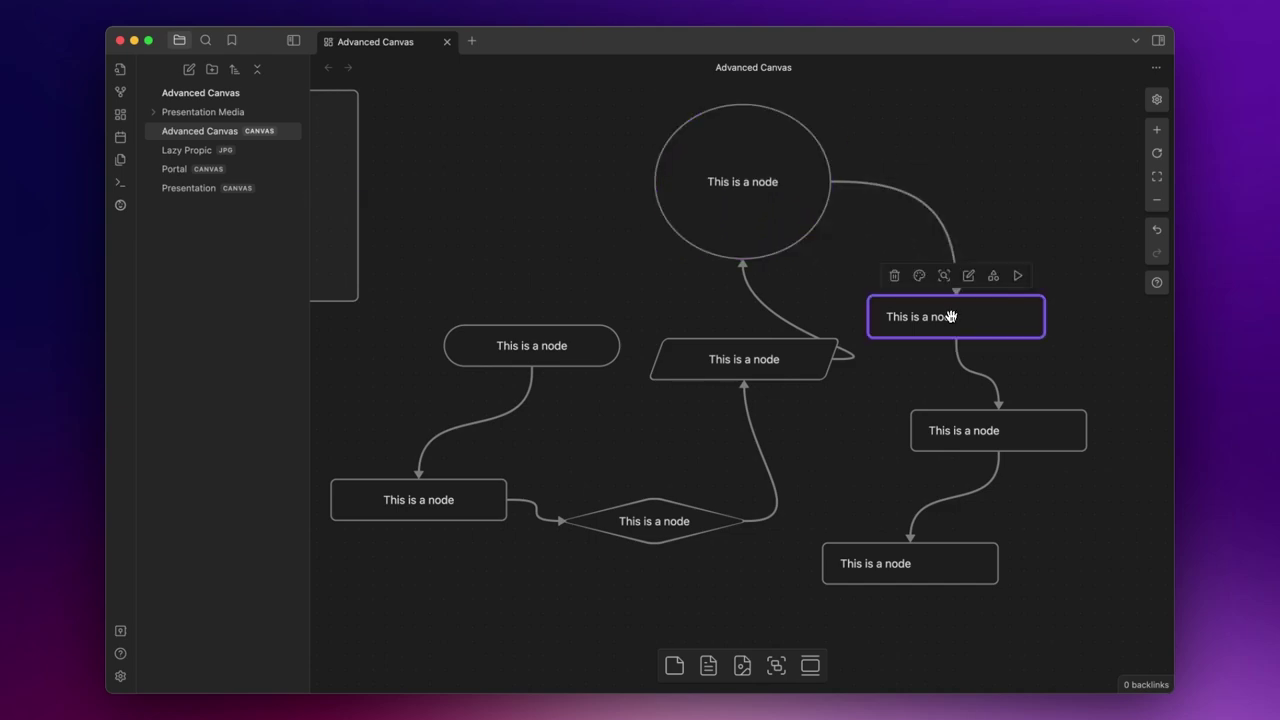
click(994, 276)
click(969, 247)
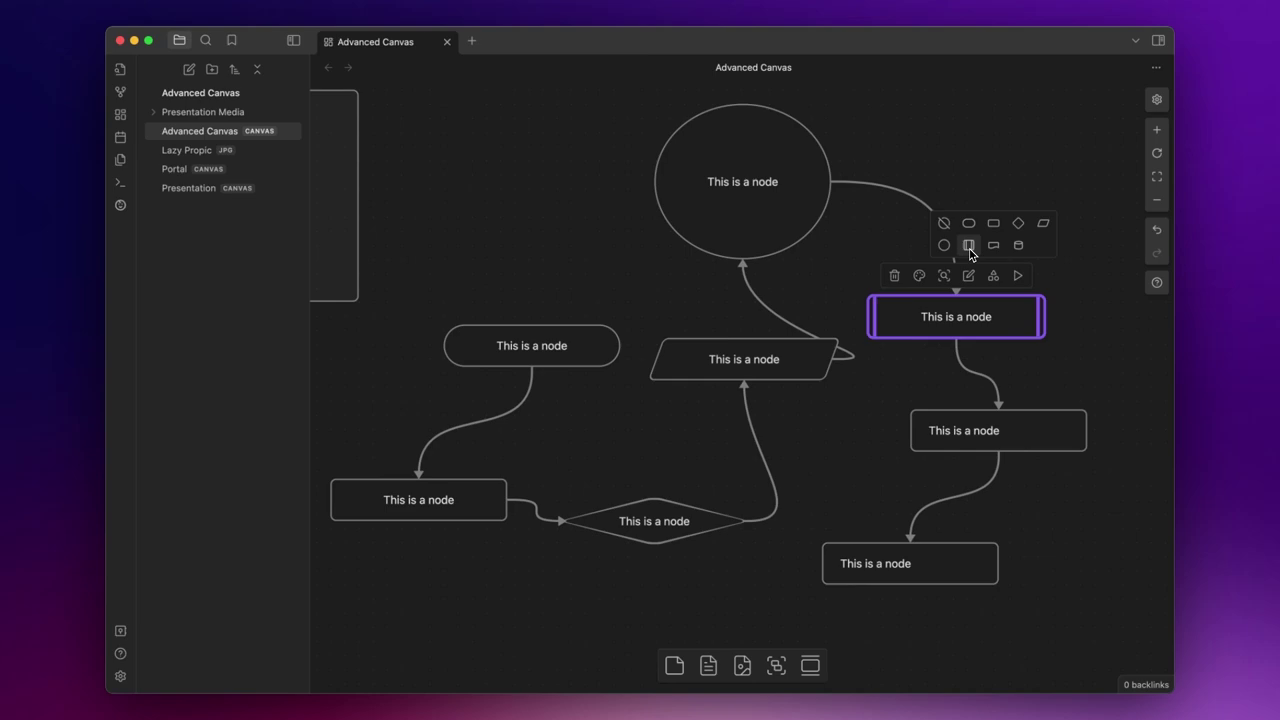
click(1023, 431)
click(1033, 392)
click(1038, 361)
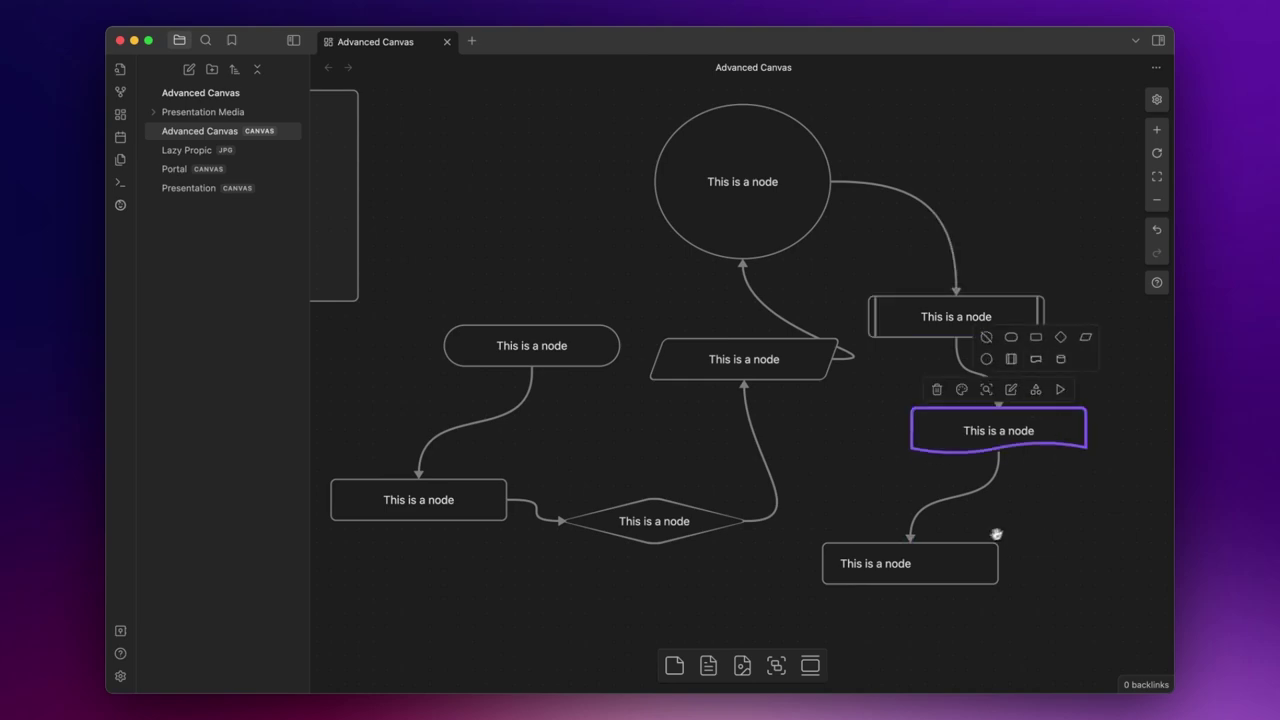
Change the last card in the chain to the cylindrical database shape
click(953, 559)
click(950, 530)
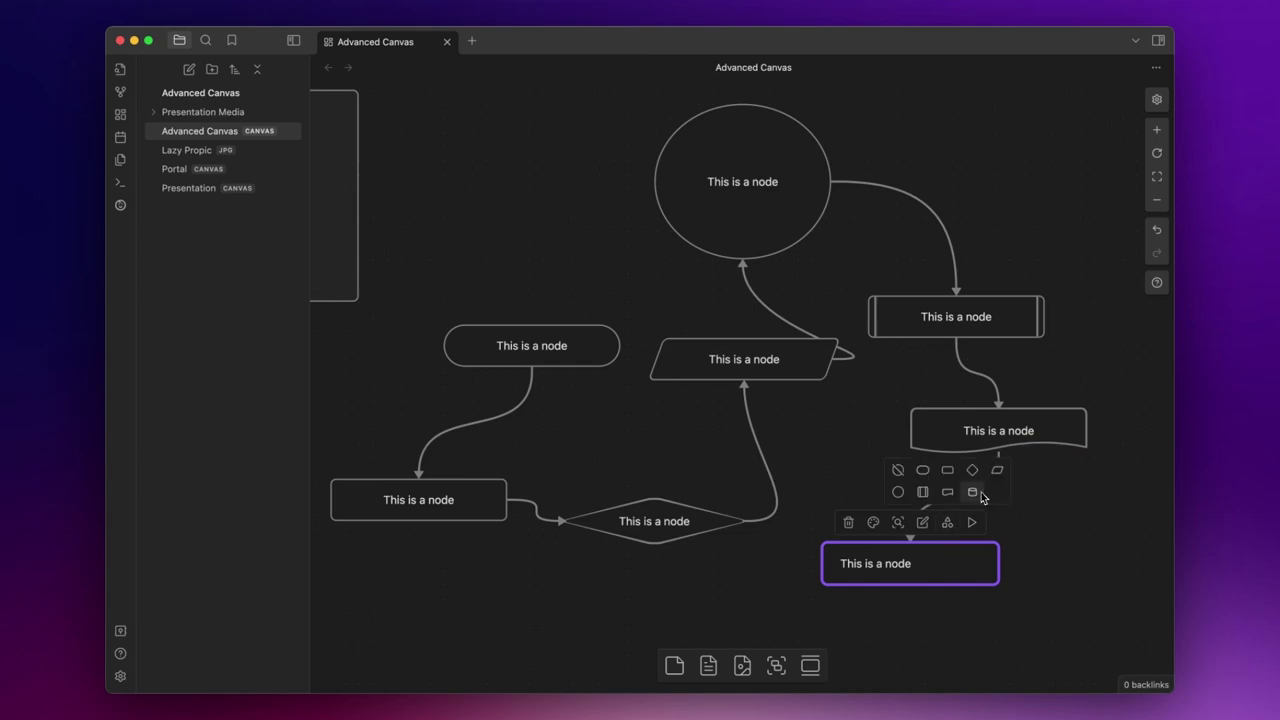
click(980, 492)
click(1078, 550)
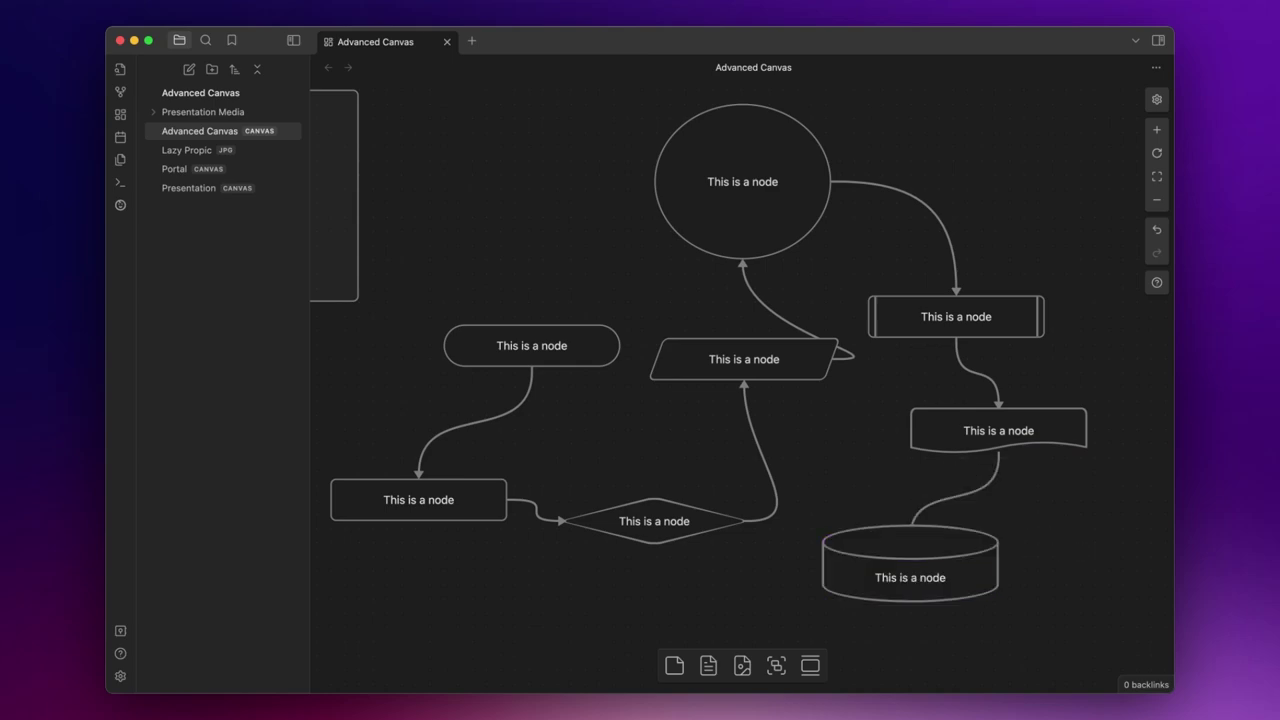
Try the long-dashed and short-dashed line styles on the arrow leaving the circle card, and set it to dotted
scroll(744, 390, down, 3)
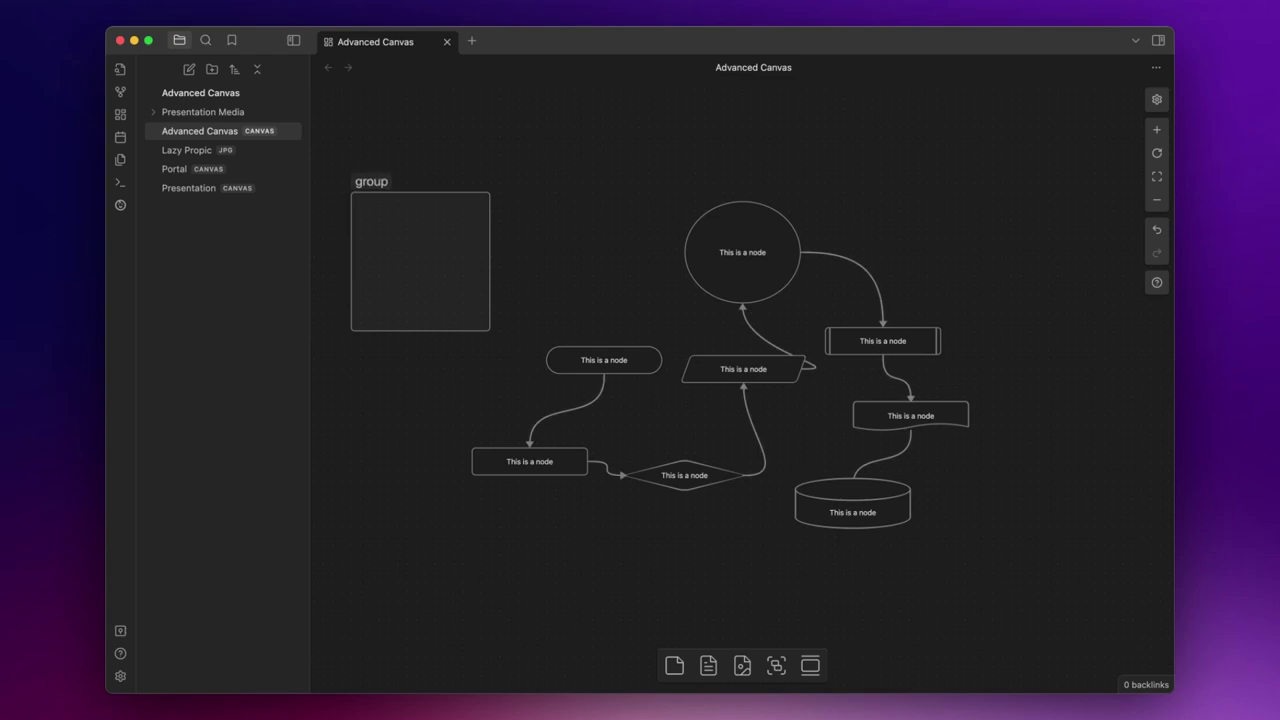
click(857, 265)
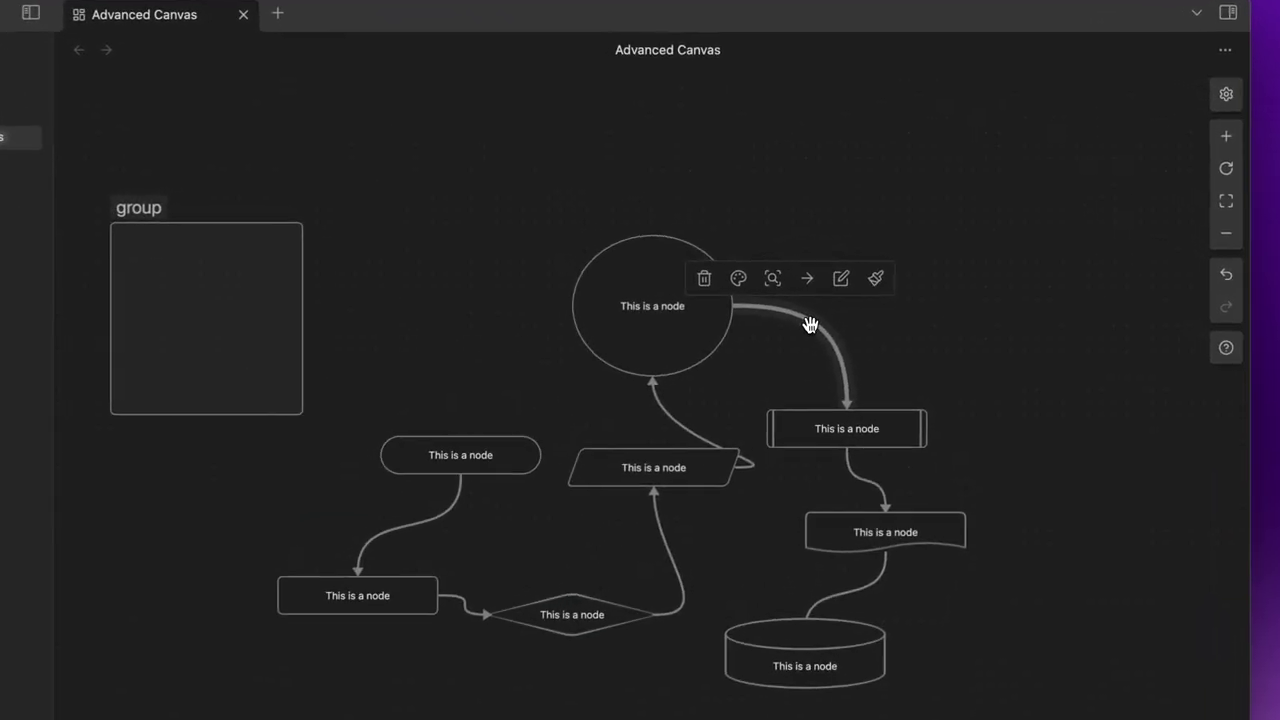
click(881, 288)
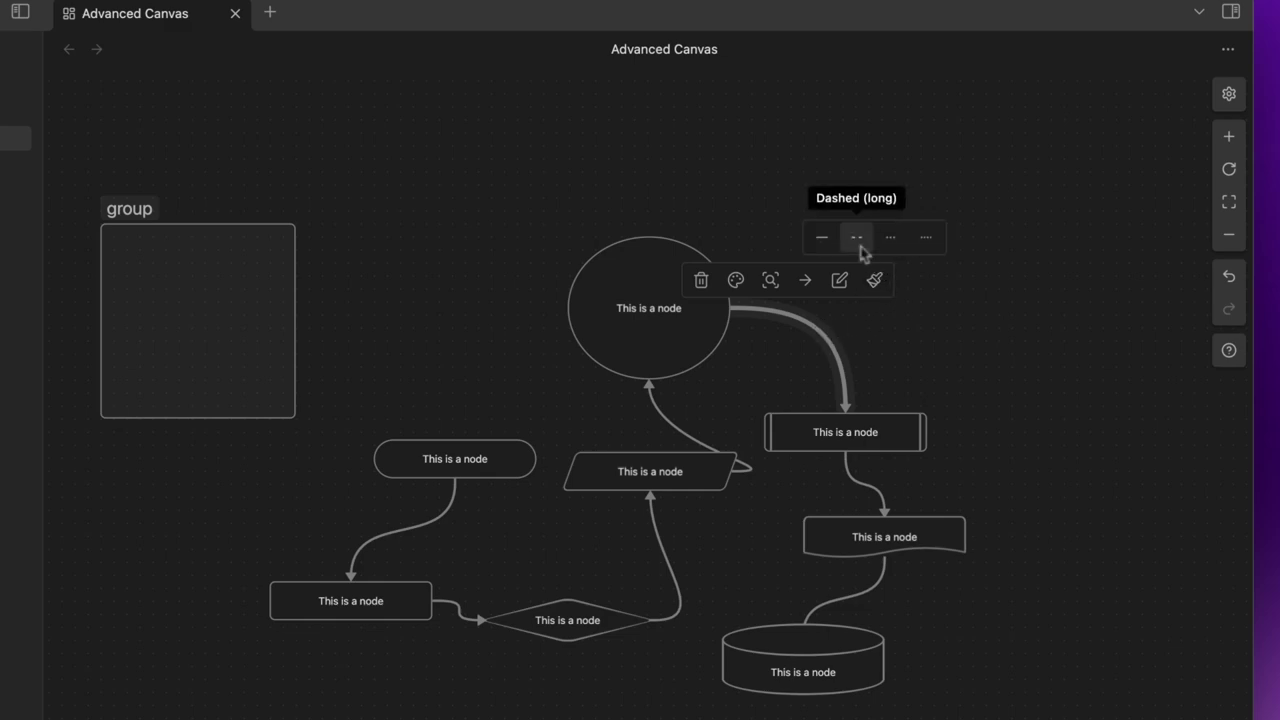
click(861, 246)
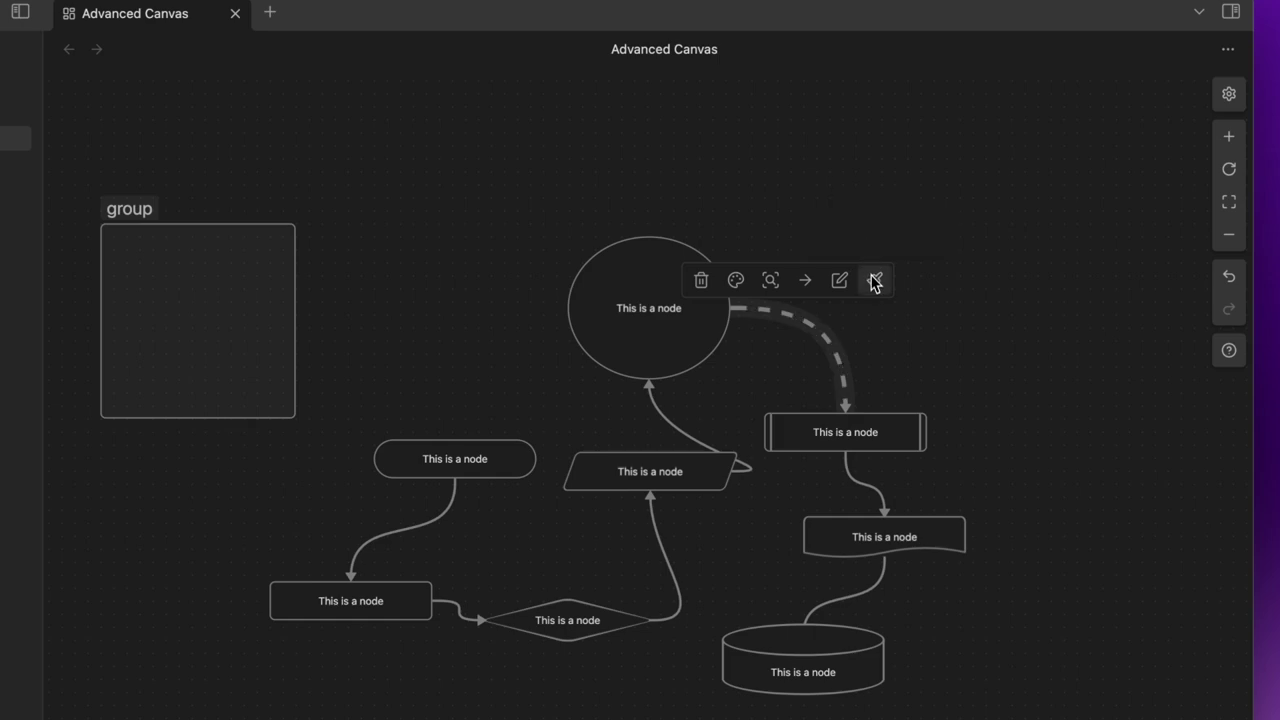
click(874, 284)
click(891, 242)
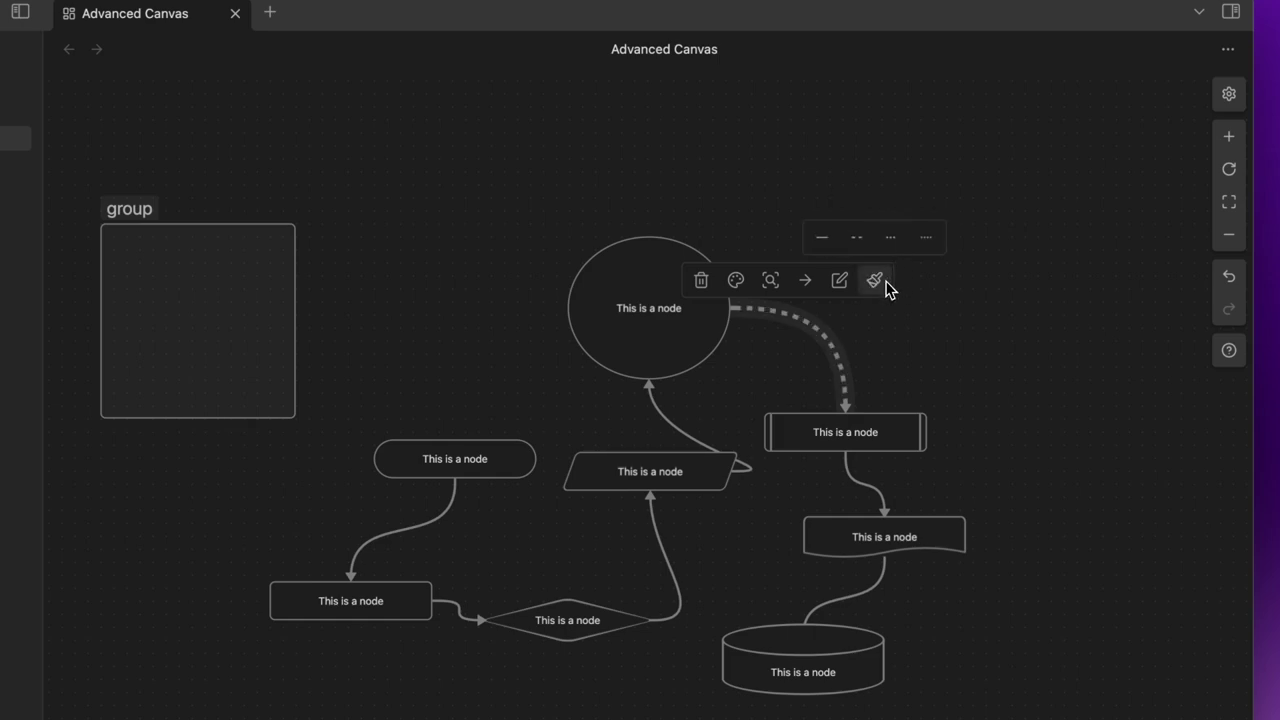
click(927, 245)
click(960, 295)
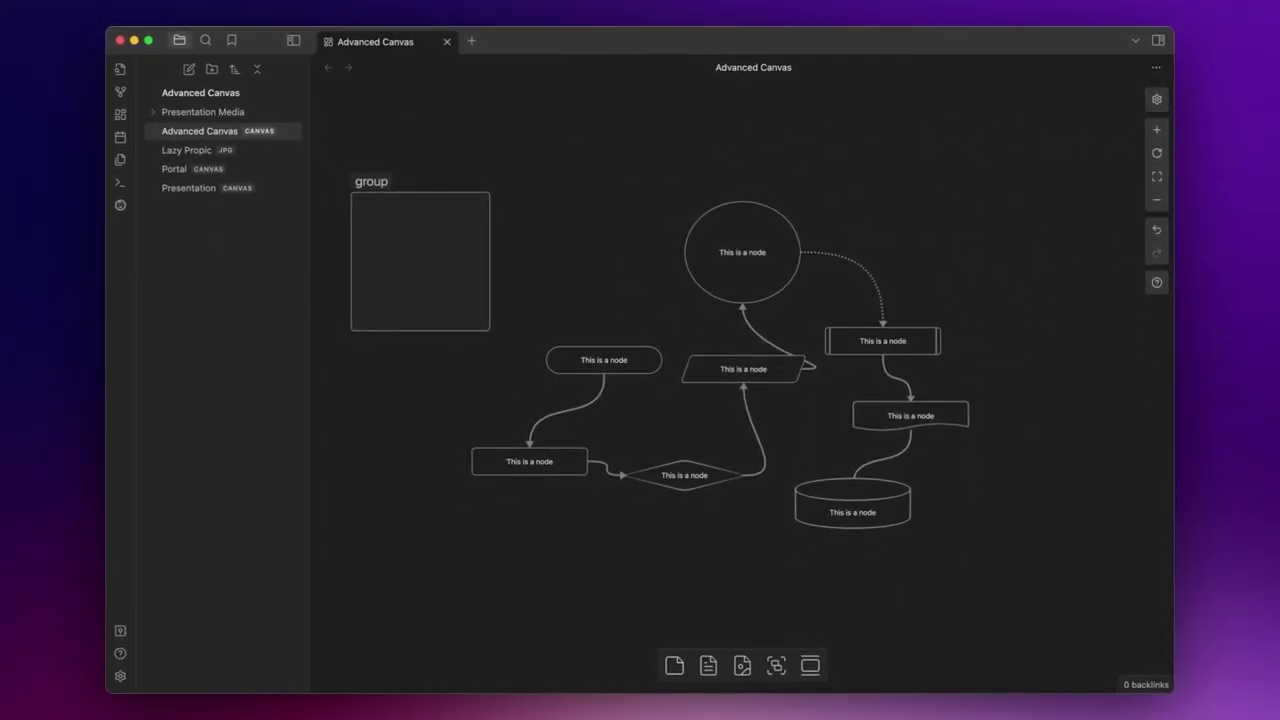
With the document-shaped card selected, search the available commands for "advance" and review the Advanced Canvas commands without running one
scroll(951, 477, up, 1)
click(940, 416)
key(super+p)
text(advance)
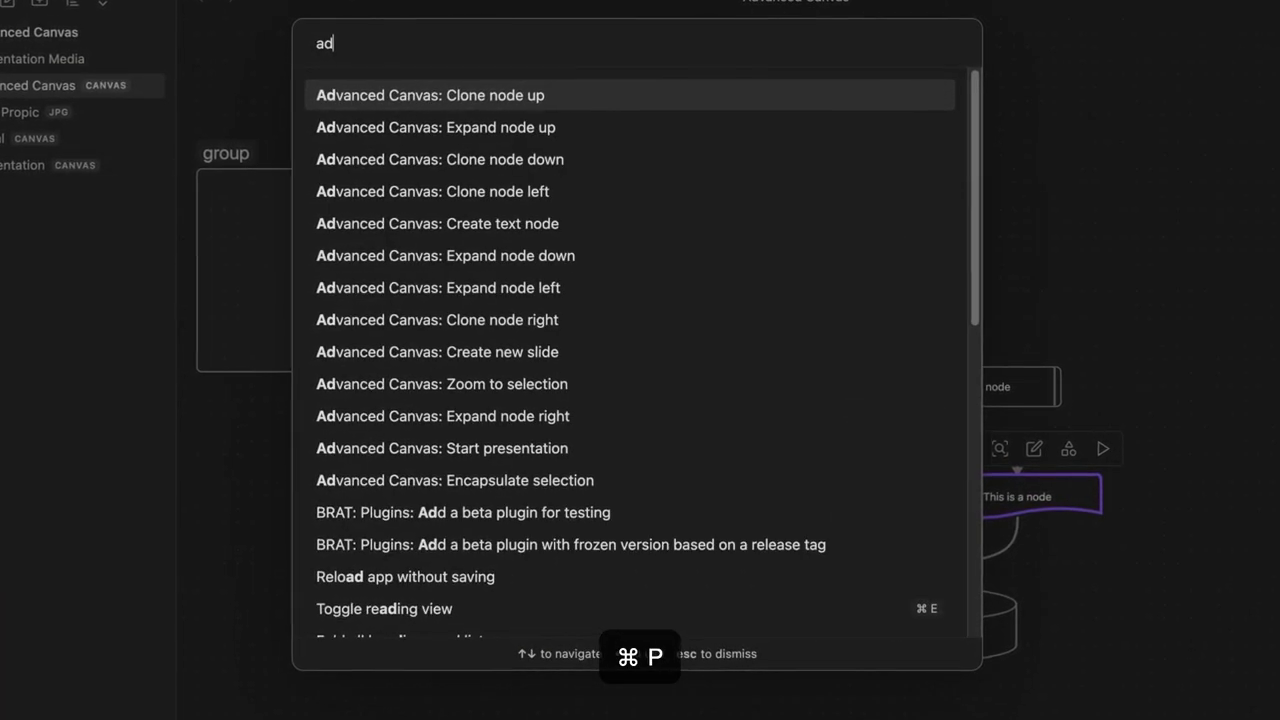
key(Down)
key(Down)
key(Down)
key(Down)
key(Down)
key(Down)
key(Down)
key(Down)
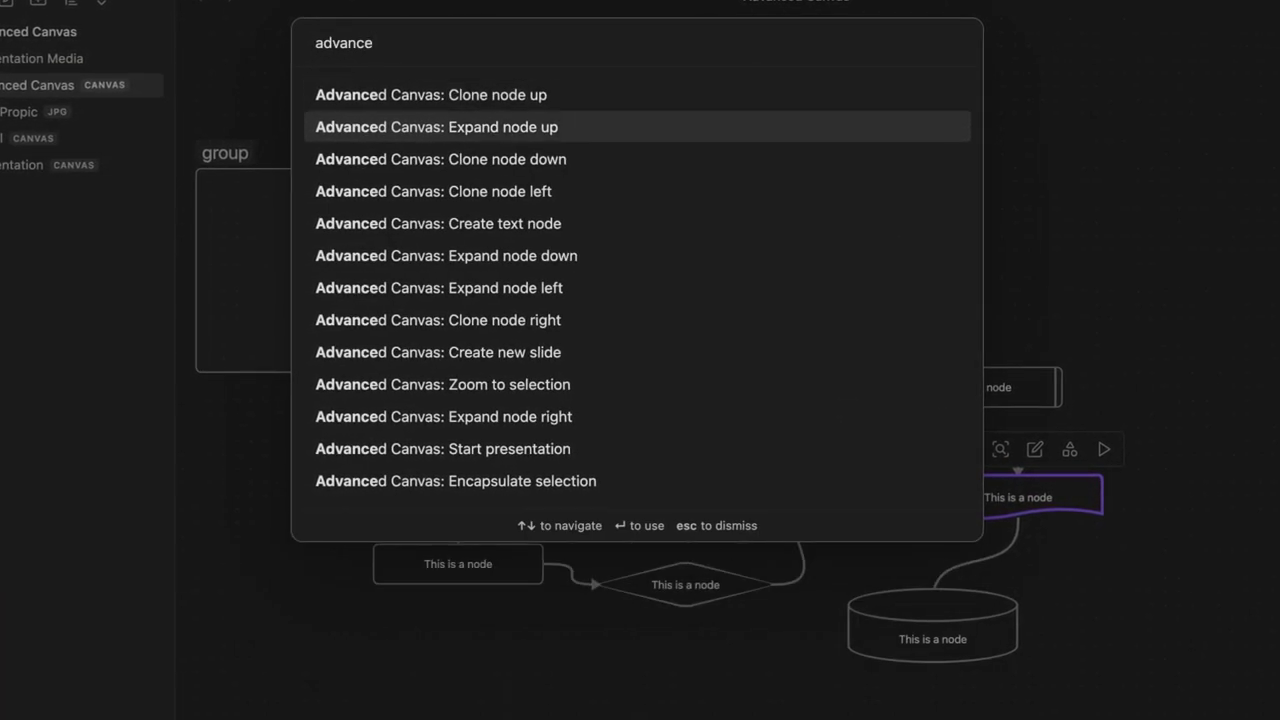
key(Down)
key(Down)
key(Down)
key(Down)
key(Down)
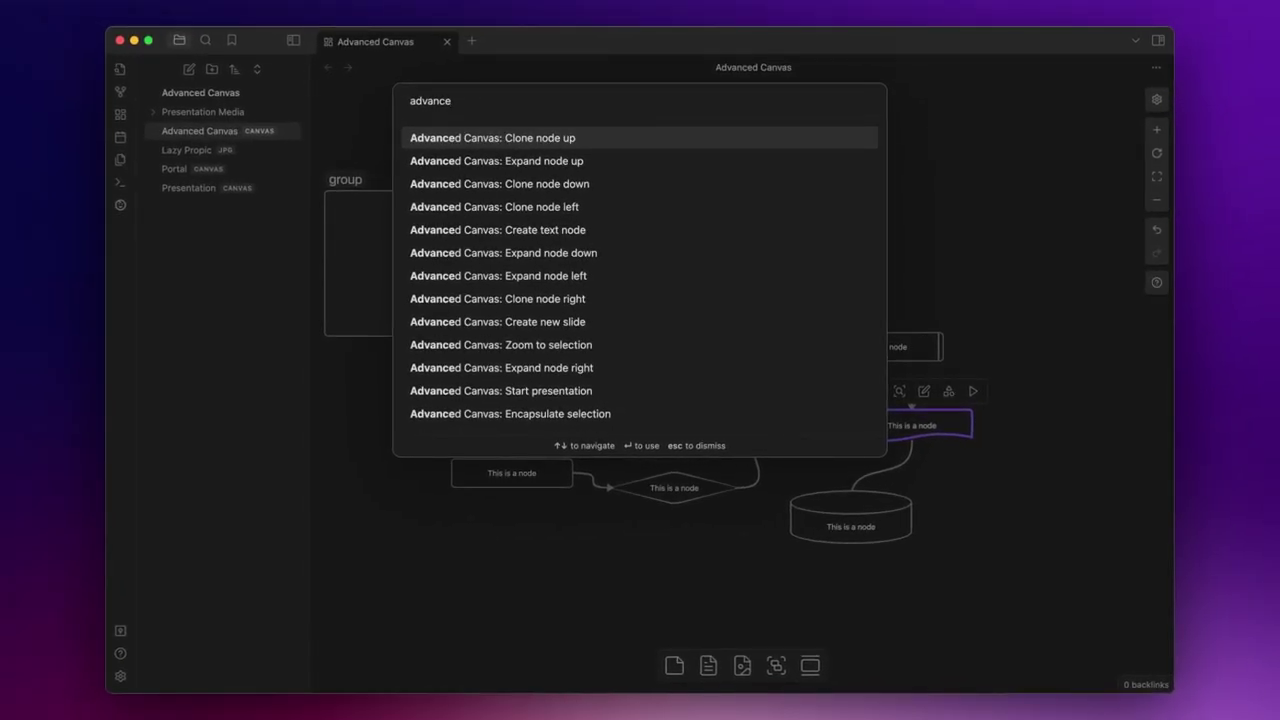
key(Escape)
click(1029, 426)
scroll(1125, 436, right, 1)
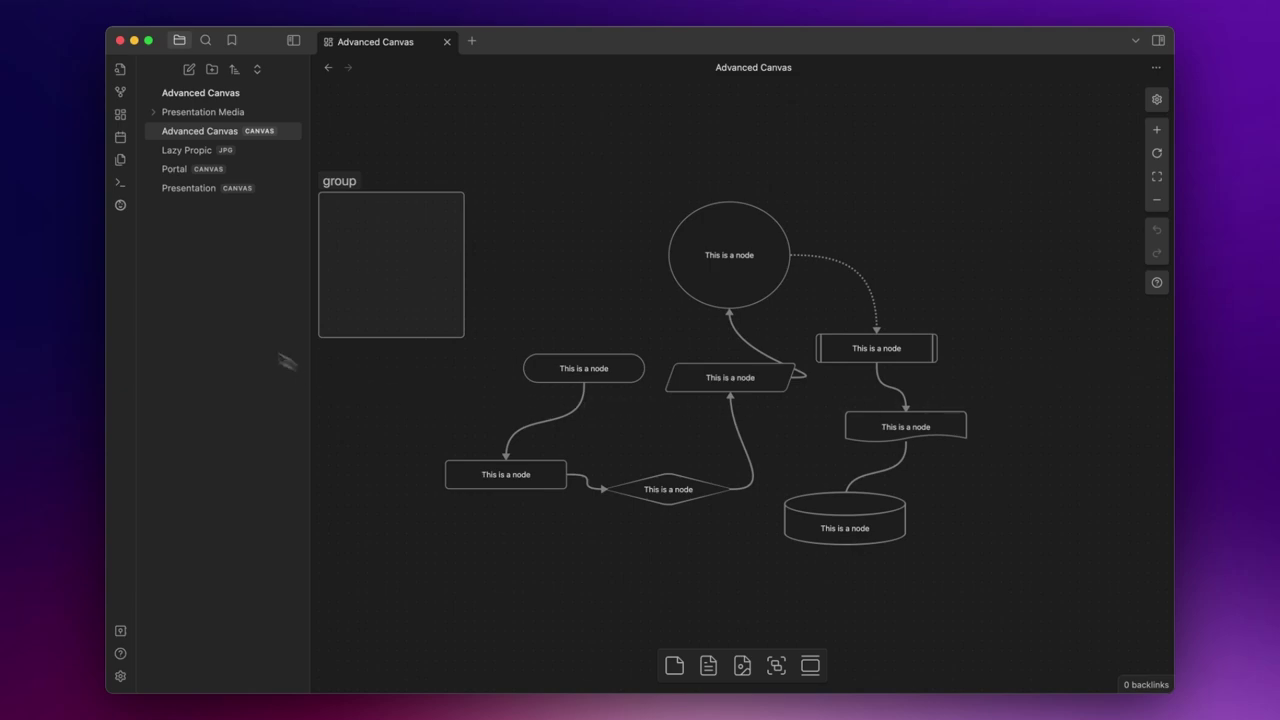
On the Portal canvas, embed the Advanced Canvas file as an open portal in the empty area above and beside Card 1
click(179, 175)
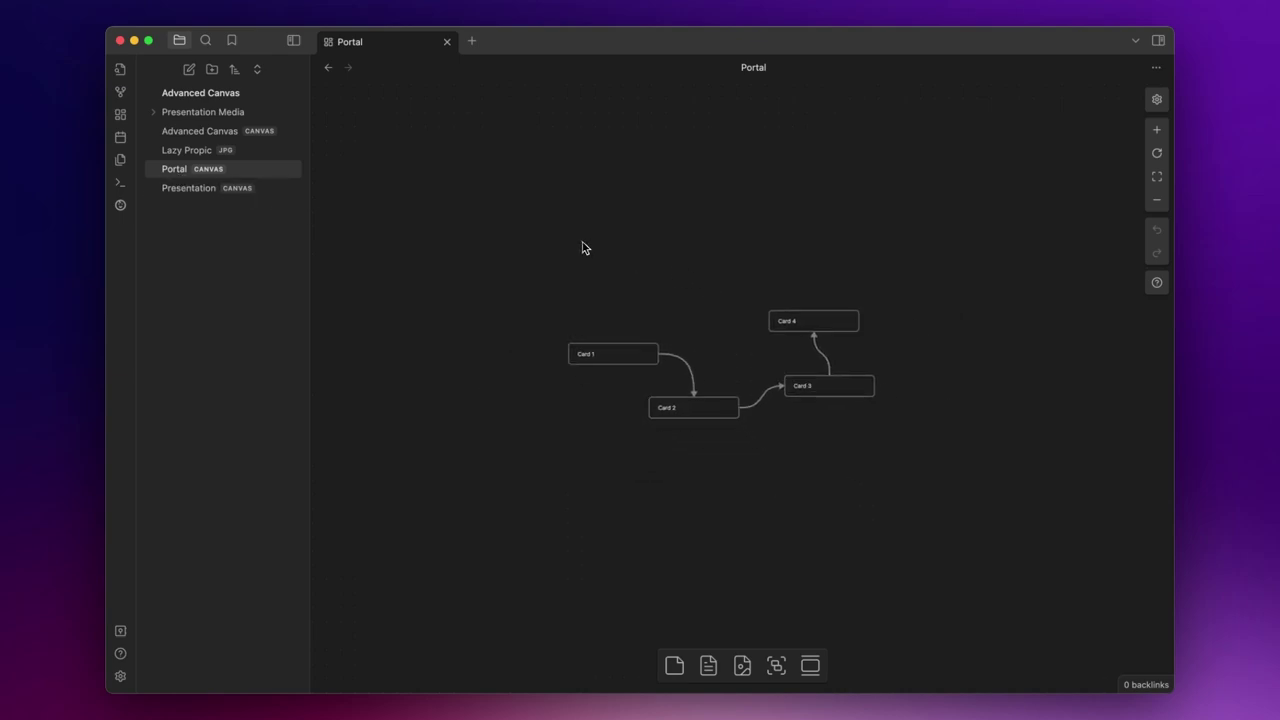
scroll(583, 249, up, 5)
scroll(583, 249, left, 5)
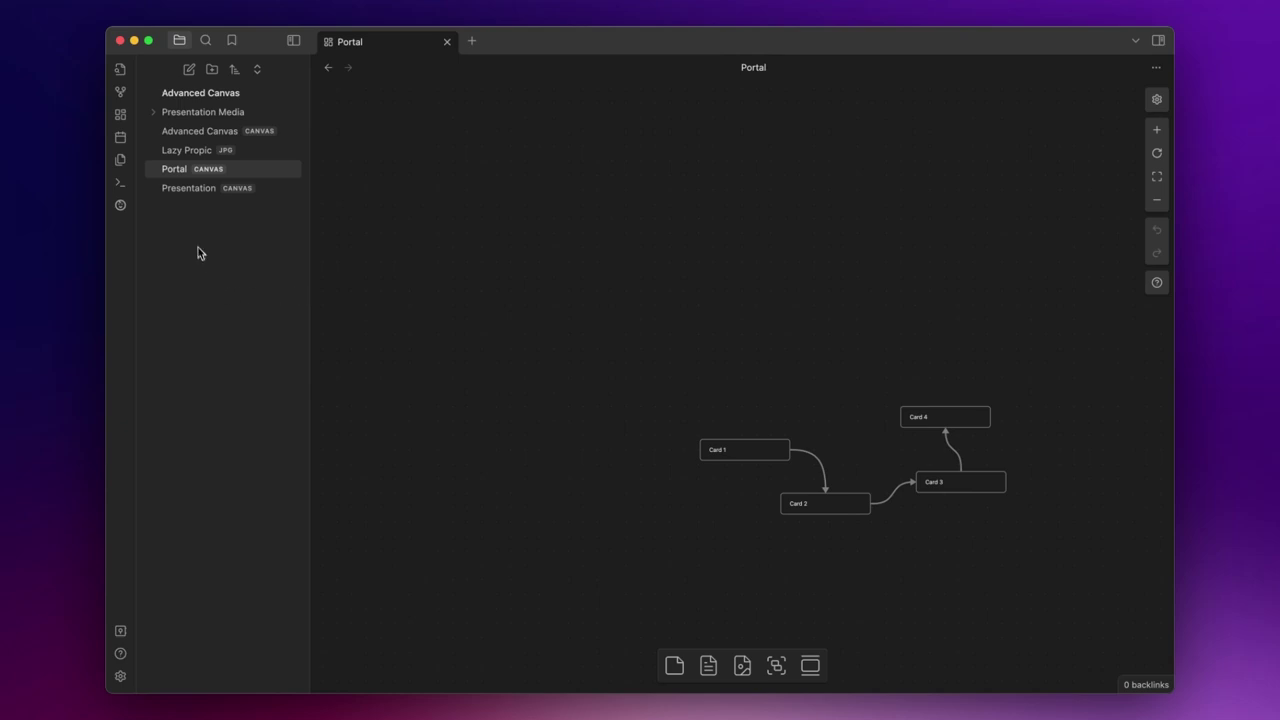
drag(195, 131, 462, 238)
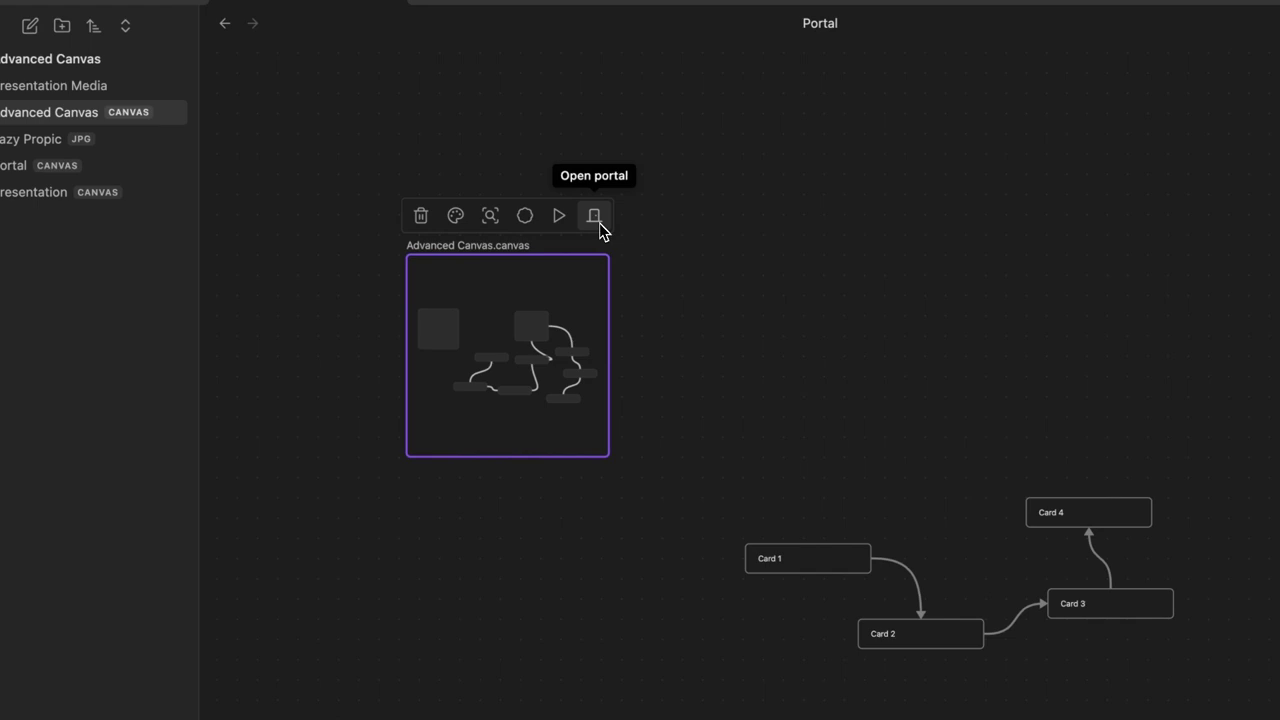
click(600, 225)
drag(640, 274, 461, 135)
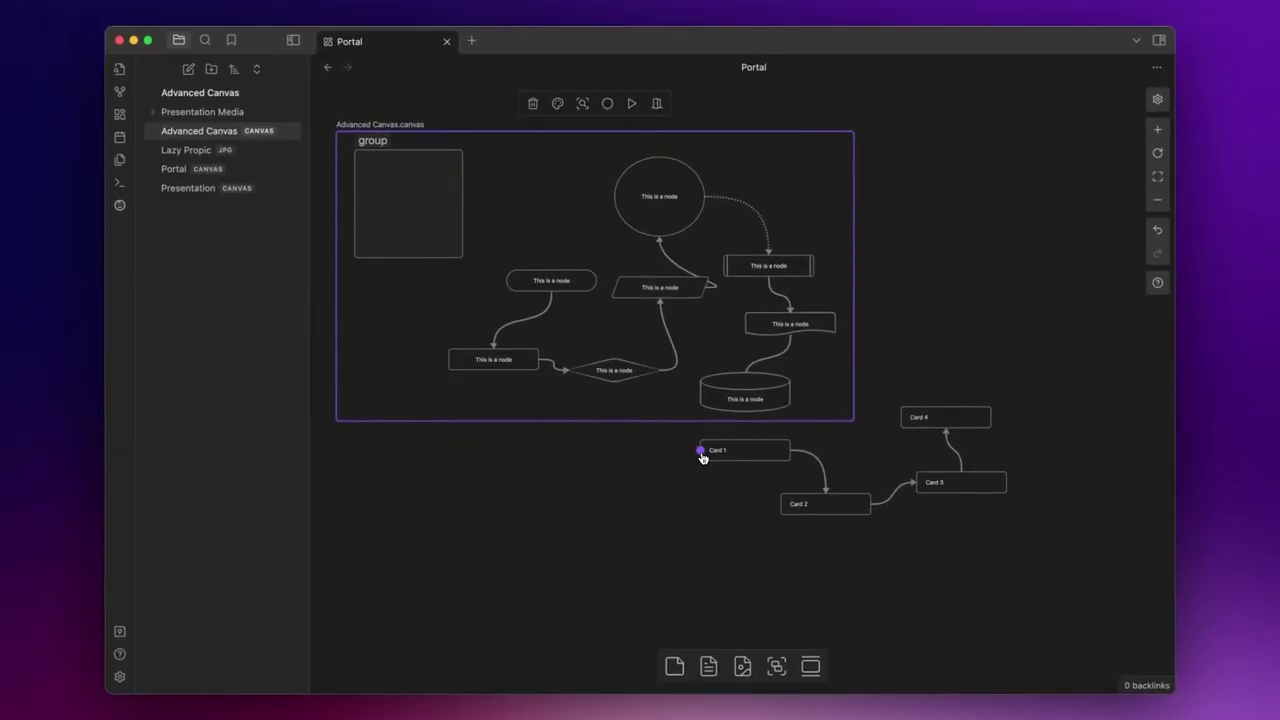
Draw arrows from Card 1 to the portal's process rectangle, Card 4 to its document shape, and Card 2 to its pill-shaped node
drag(701, 451, 492, 372)
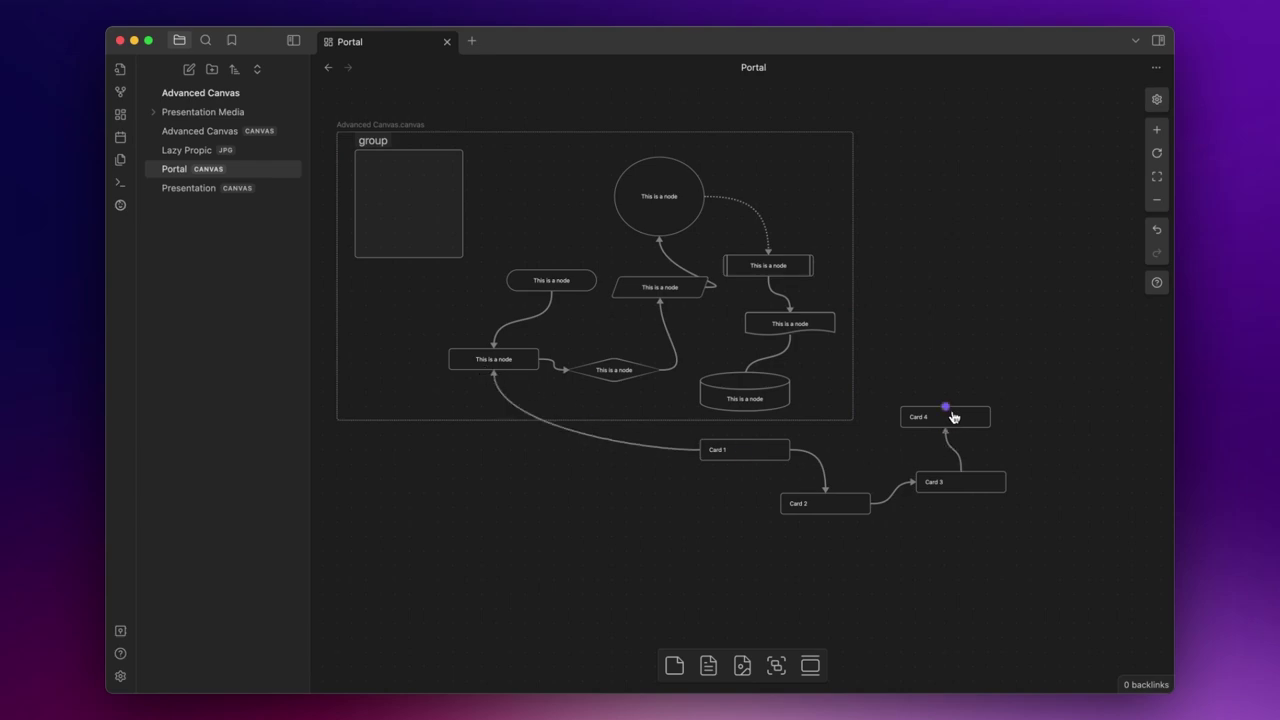
drag(945, 408, 818, 316)
drag(829, 517, 556, 290)
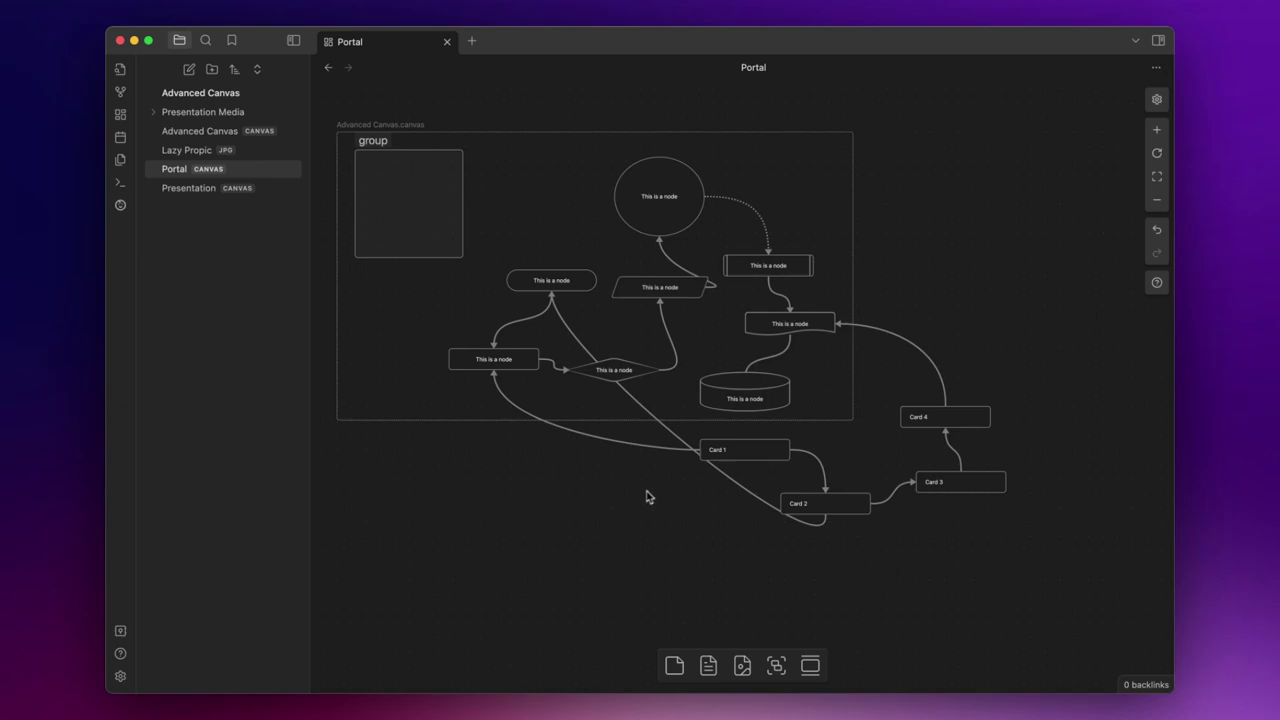
Encapsulate Card 1, Card 2 and Card 3 into a new canvas file named Encapsulate Canvas
drag(691, 428, 990, 536)
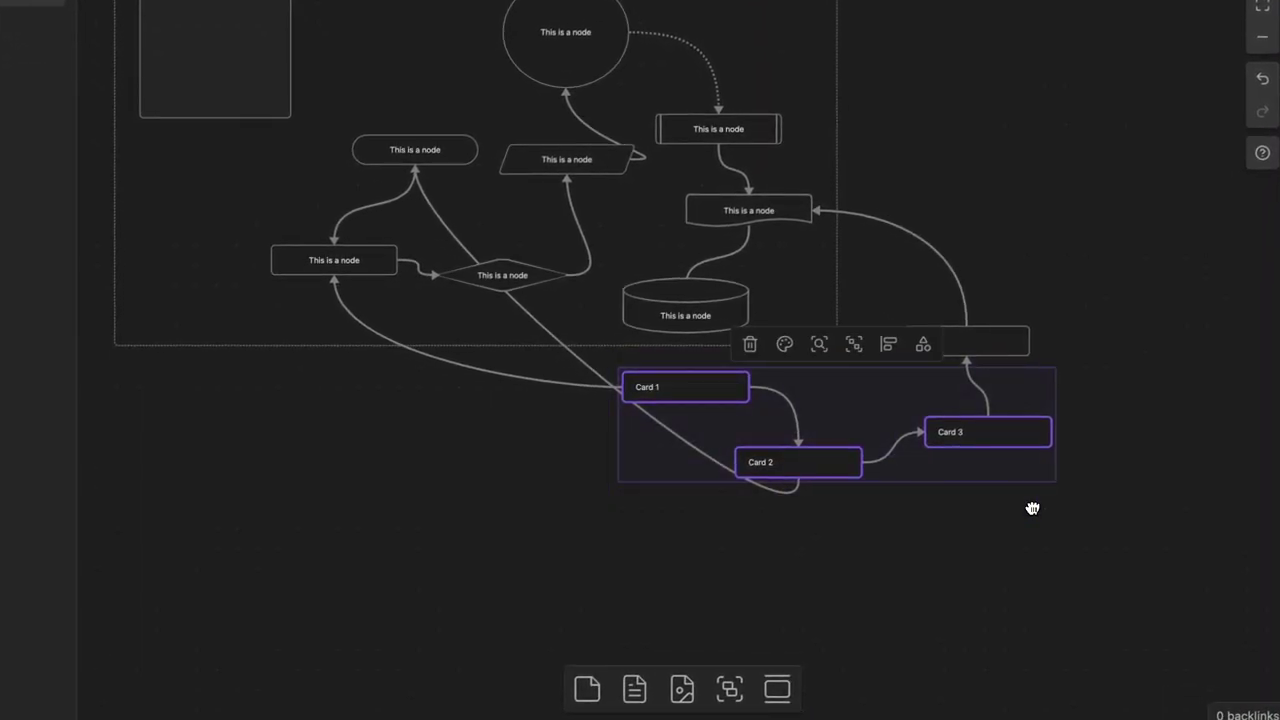
key(super+p)
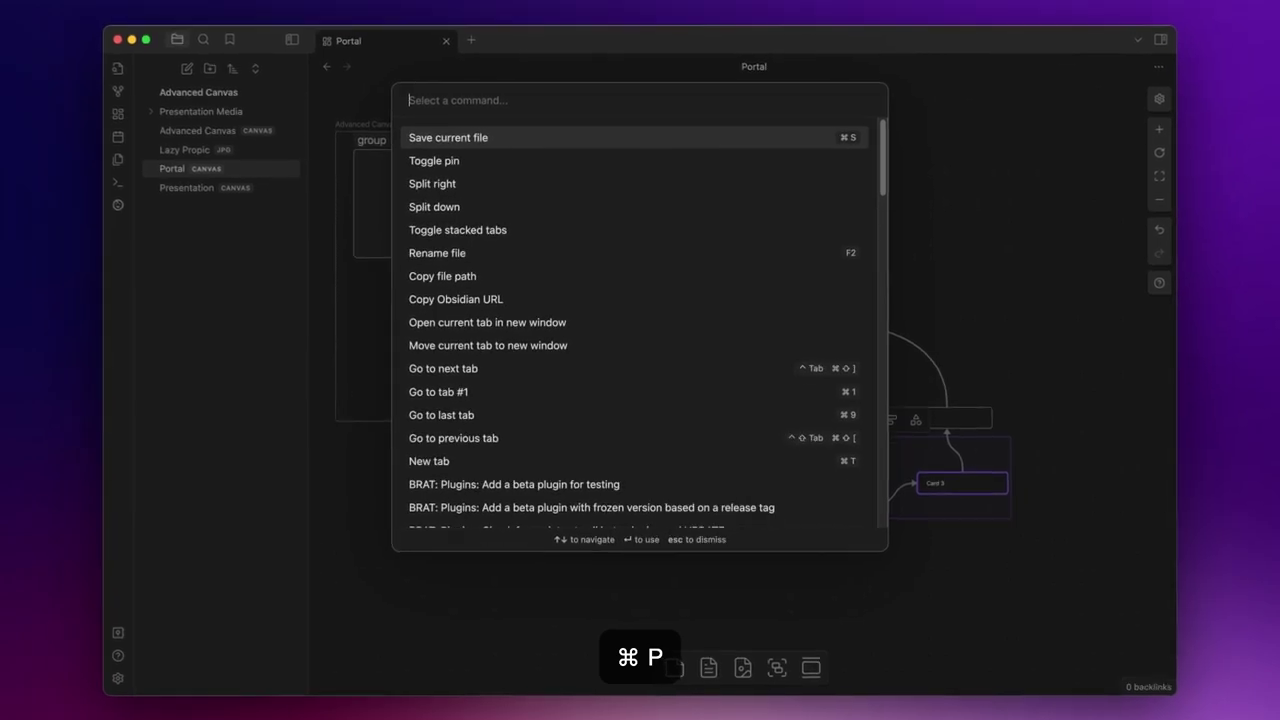
text(encaps)
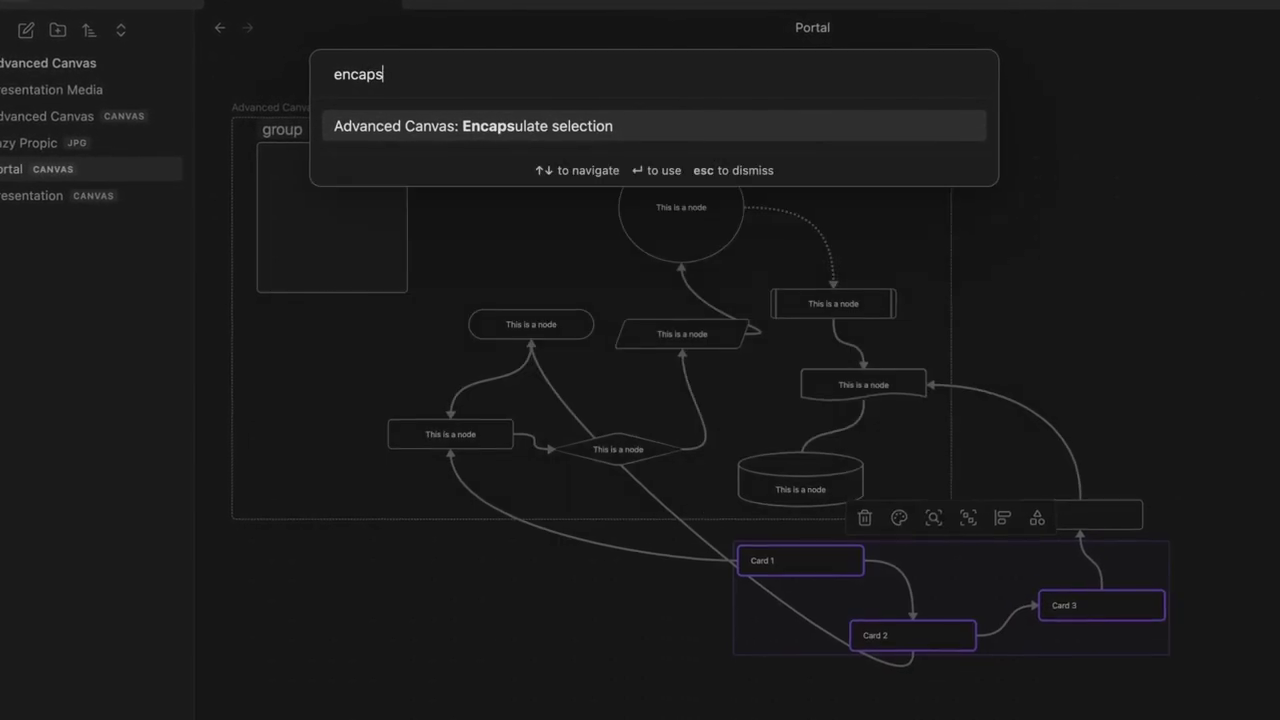
key(Return)
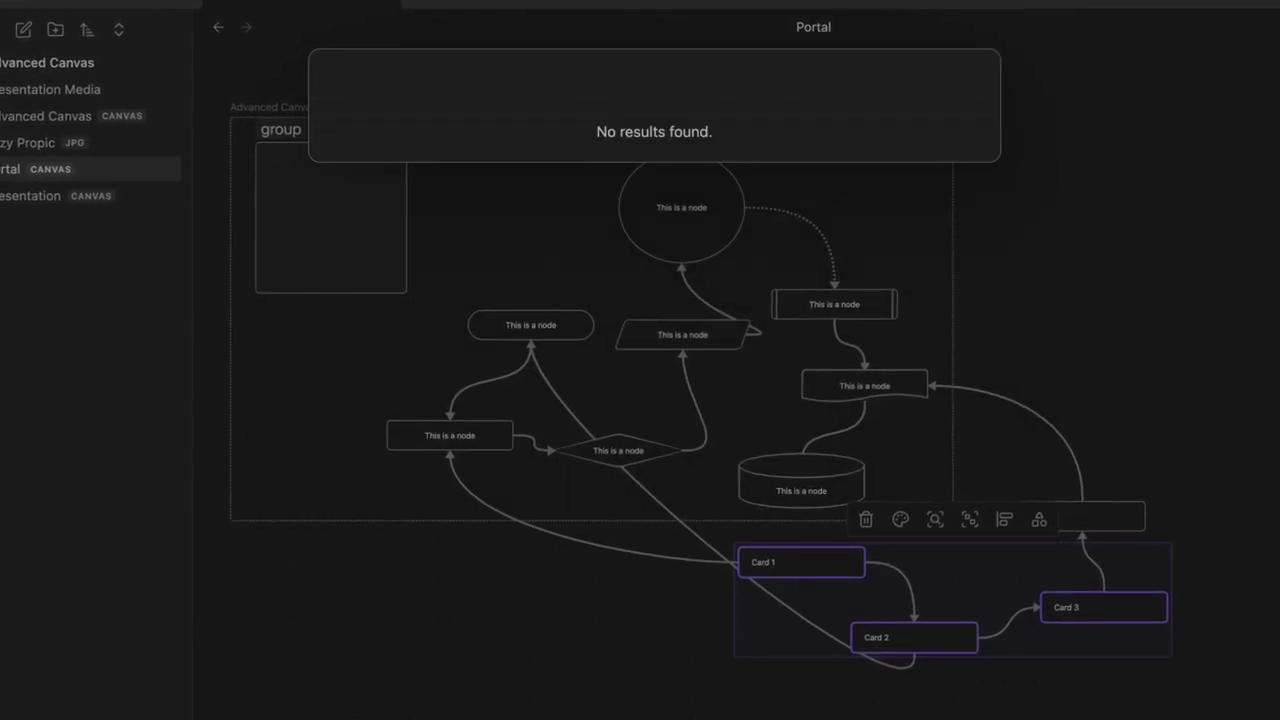
text(Encapsula)
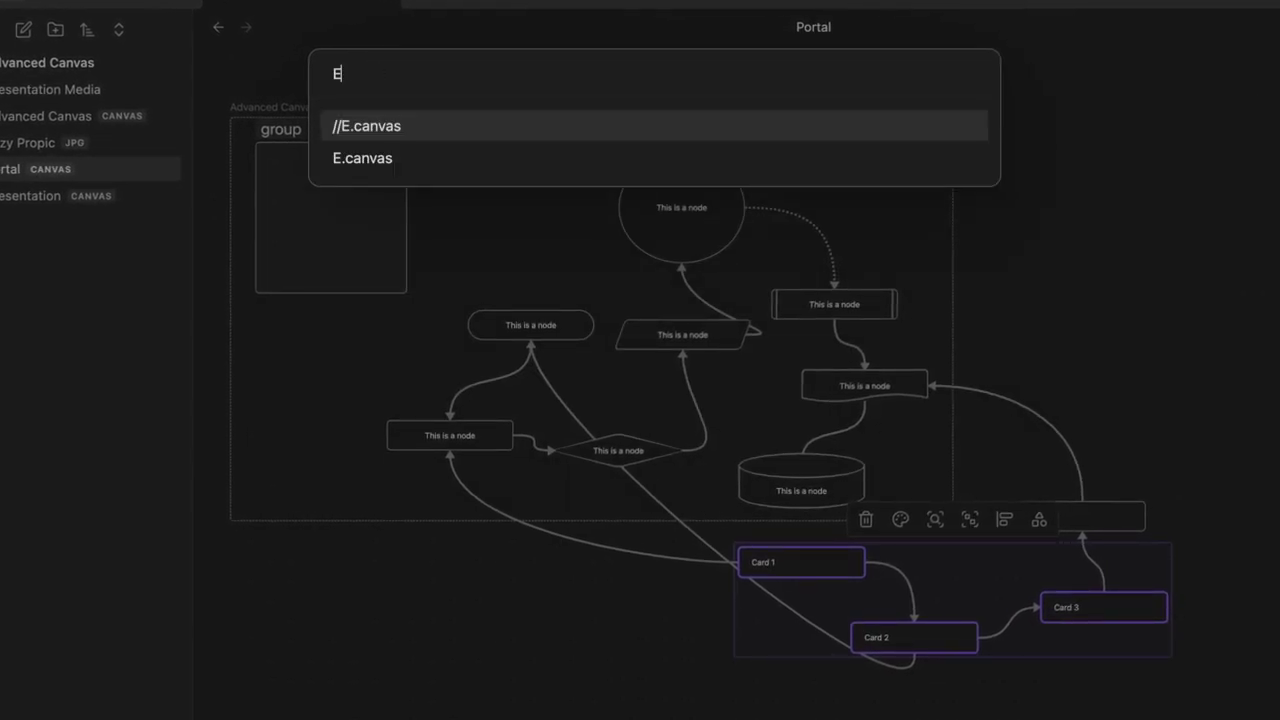
text(te Canvas)
key(Return)
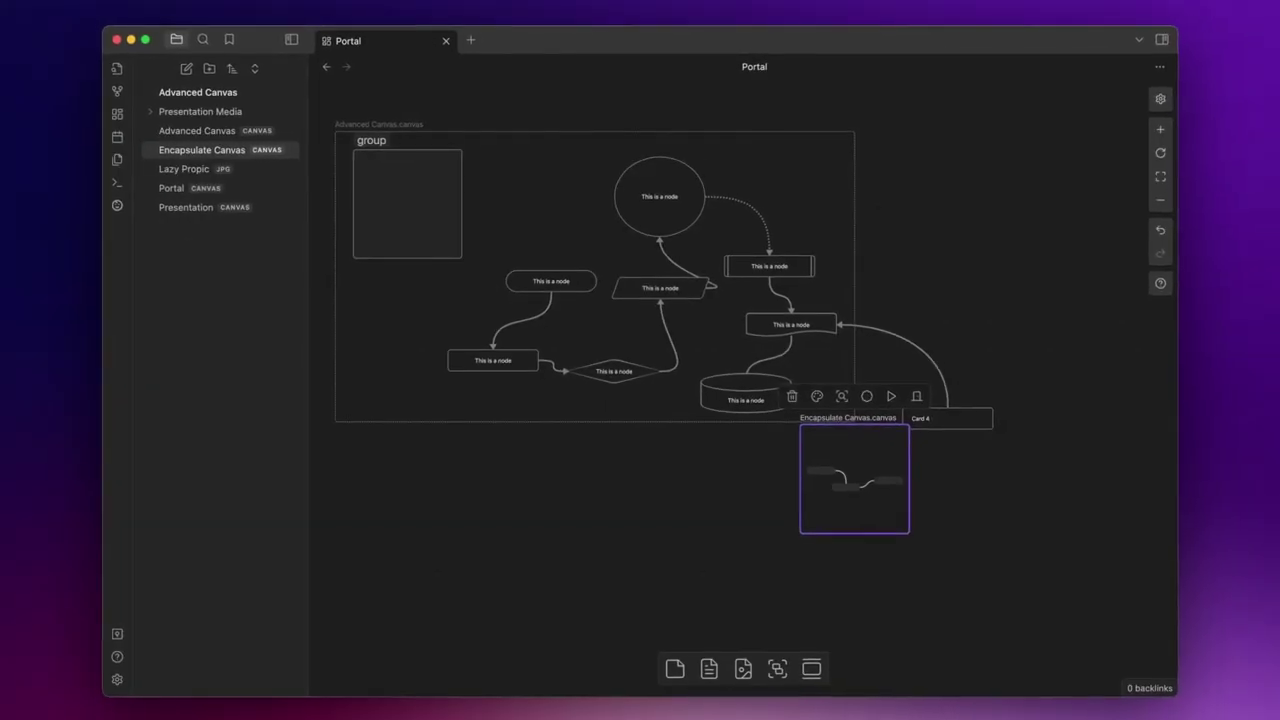
Enlarge and move the embedded Encapsulate Canvas into the free area below the Advanced Canvas portal, and open it as a portal
click(702, 532)
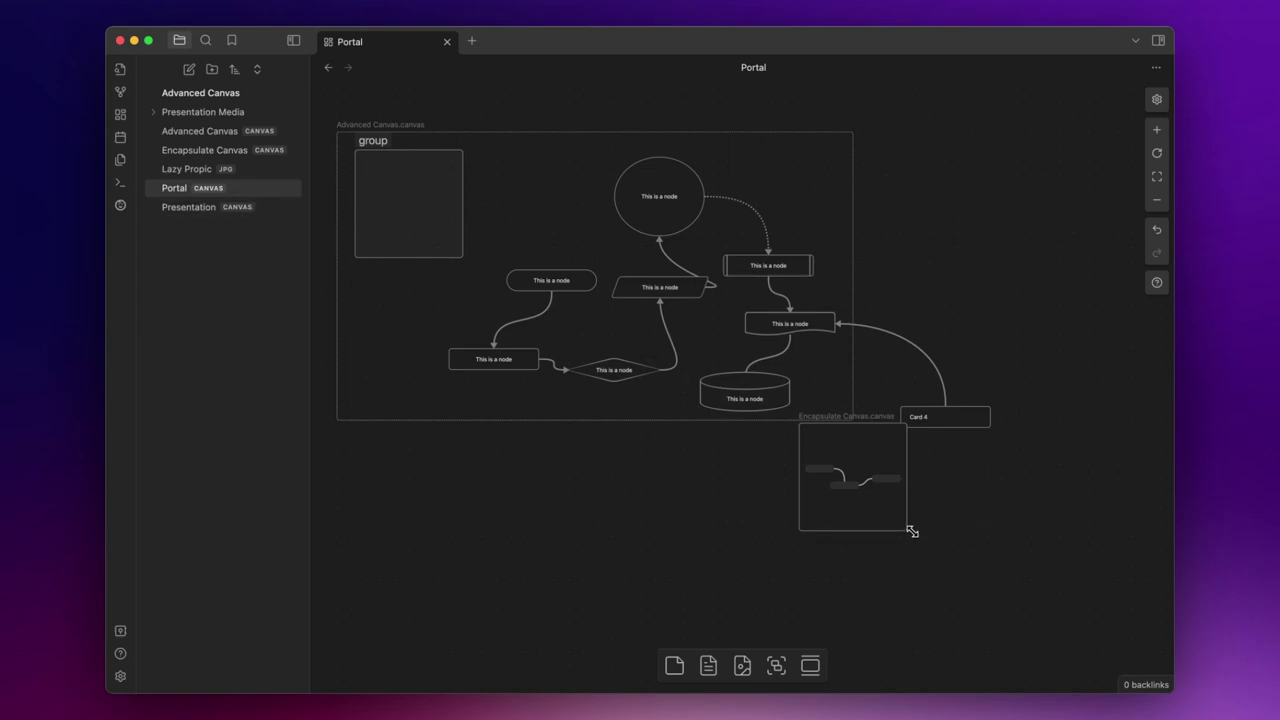
drag(912, 531, 804, 601)
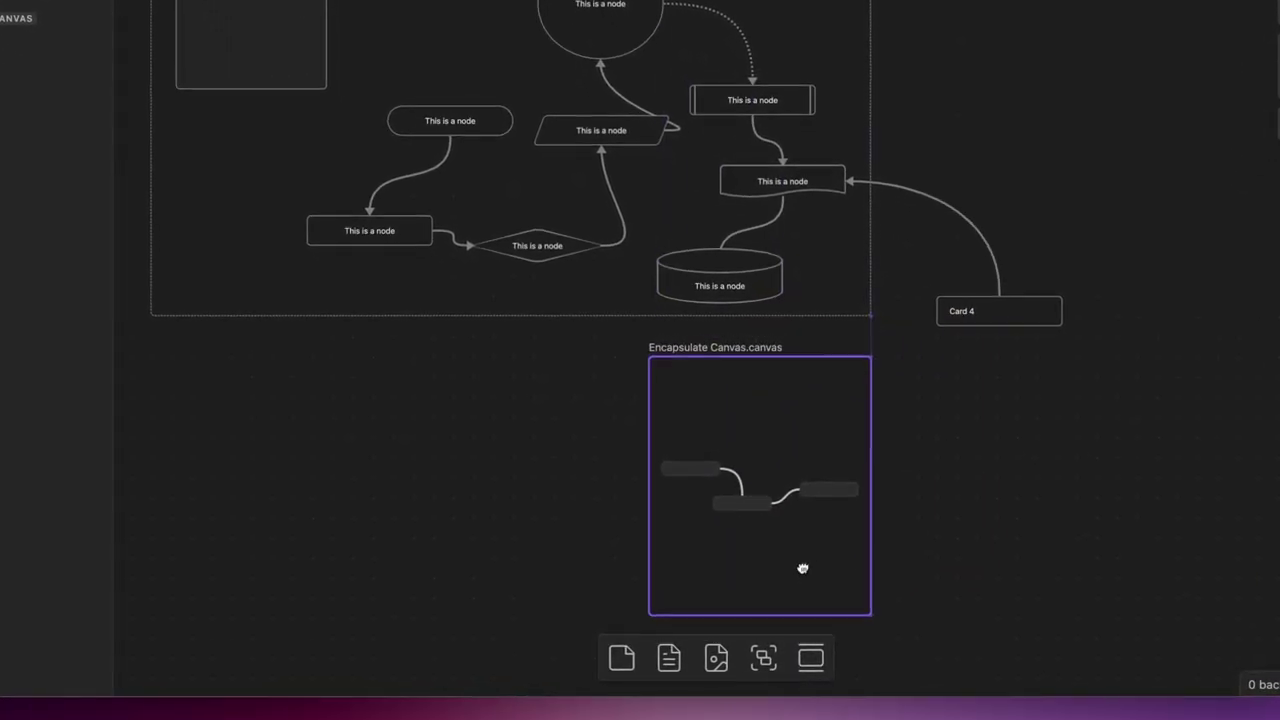
click(846, 317)
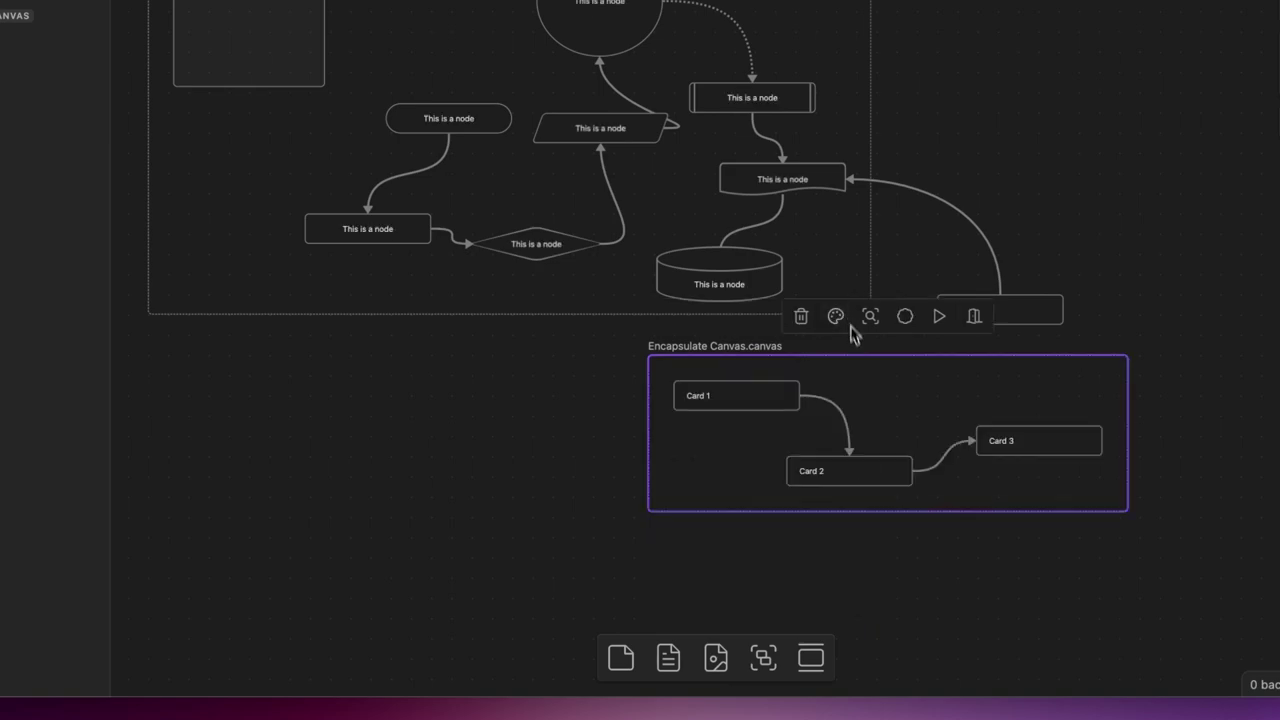
click(952, 580)
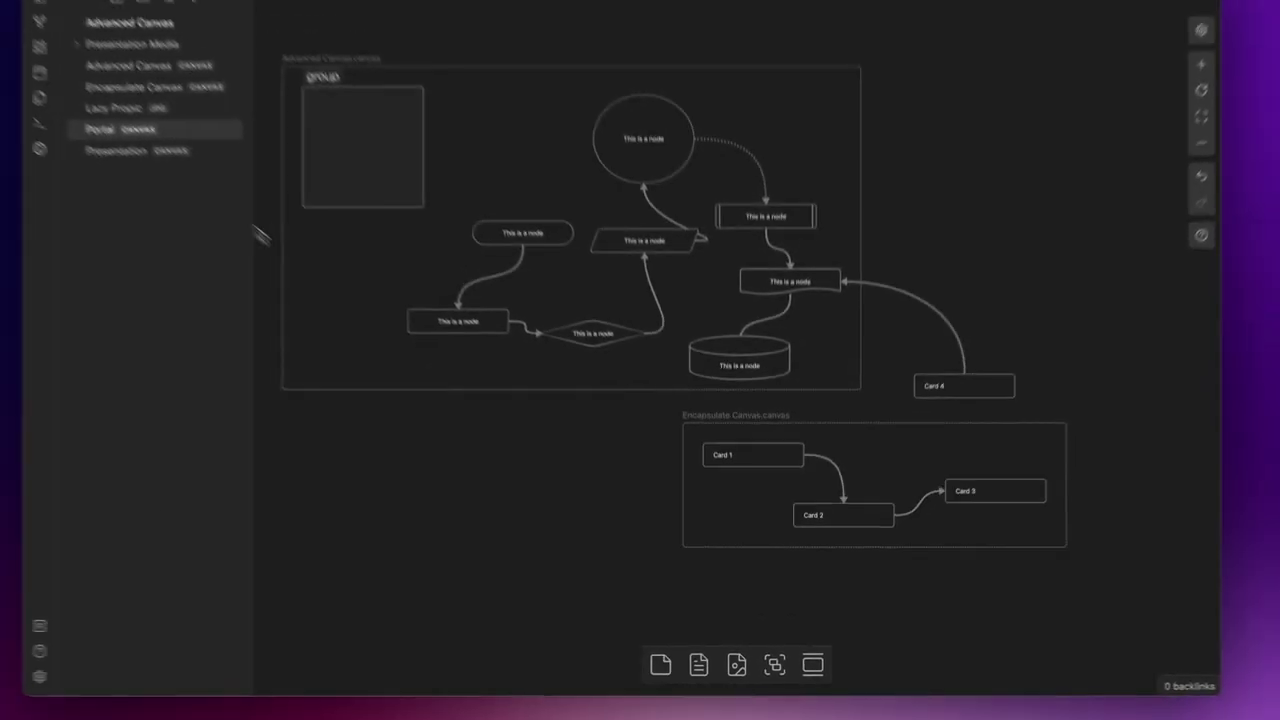
View the Encapsulate Canvas file on its own, and switch to the Presentation canvas
click(149, 91)
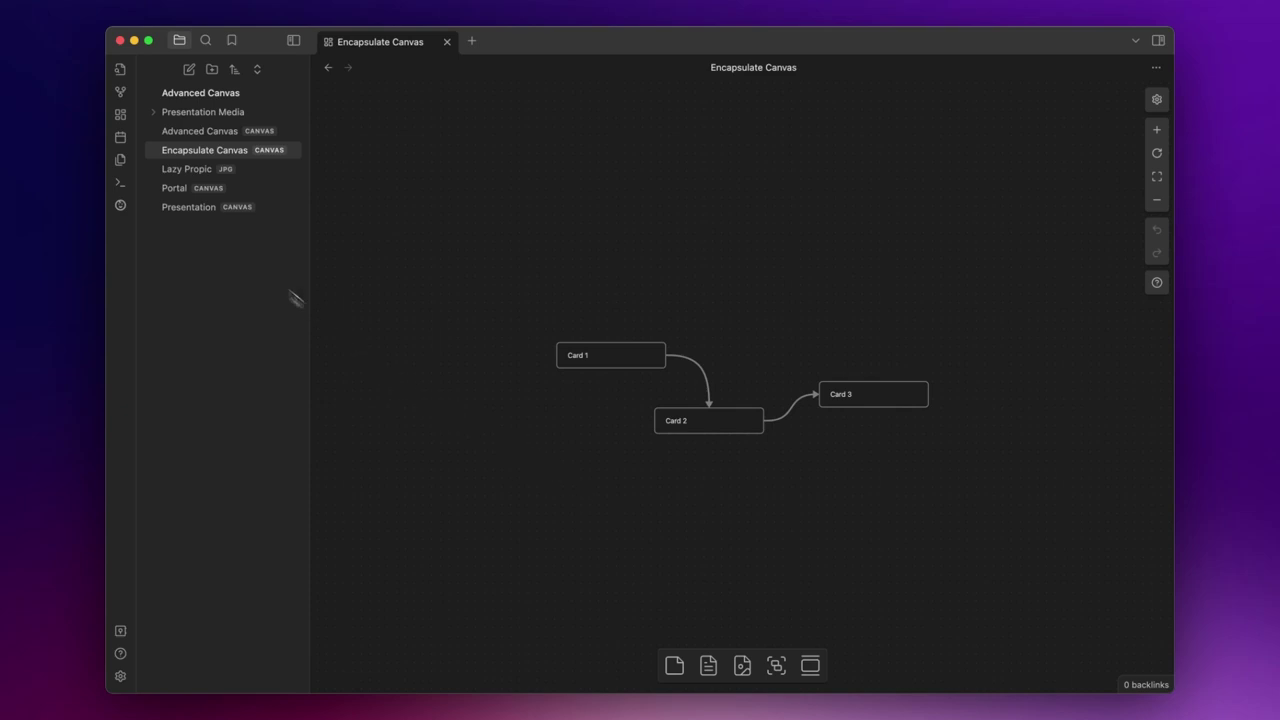
click(201, 208)
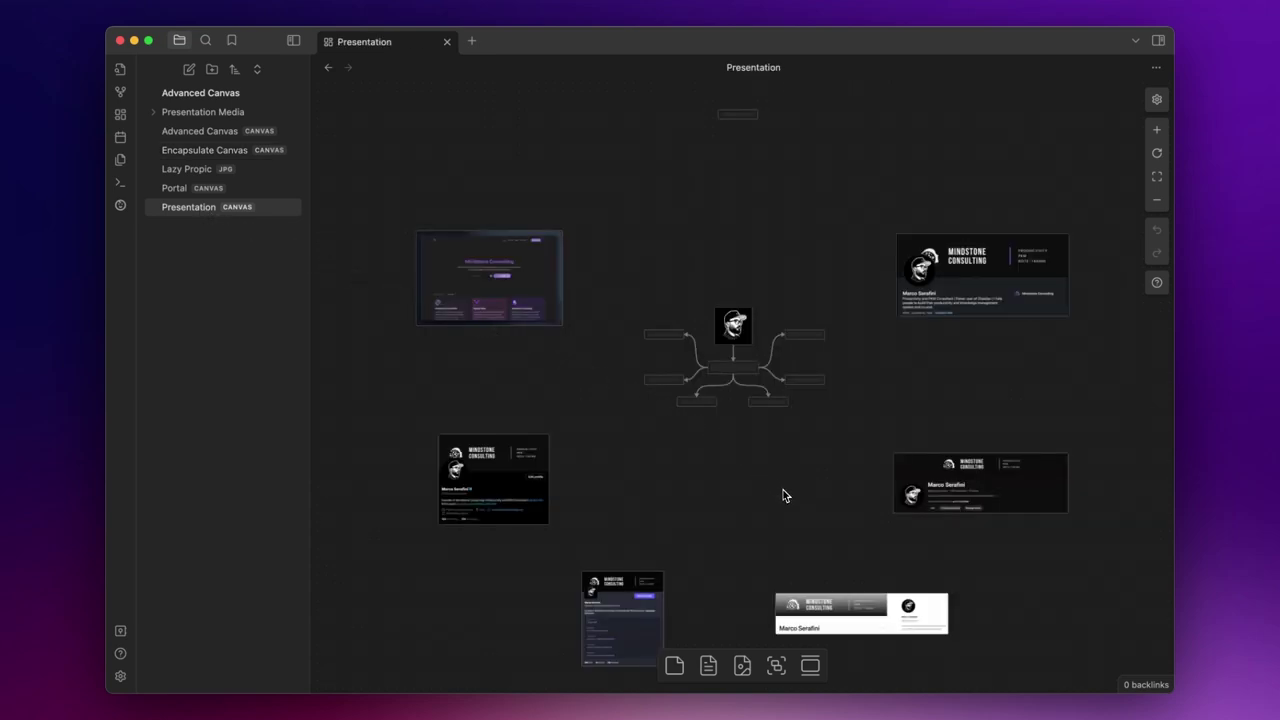
Frame the "Where you can find me" mind map in a start slide named Start Slide, and the website image in Slide 2
scroll(783, 490, down, 3)
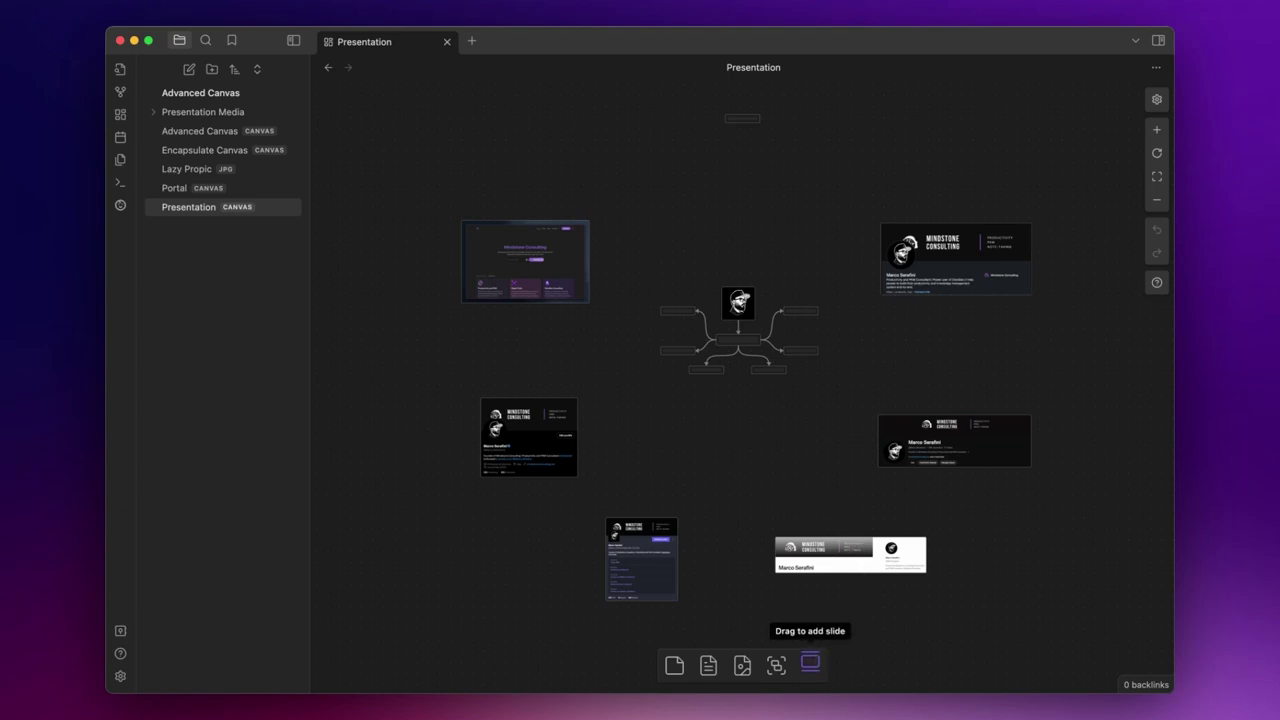
drag(810, 661, 704, 352)
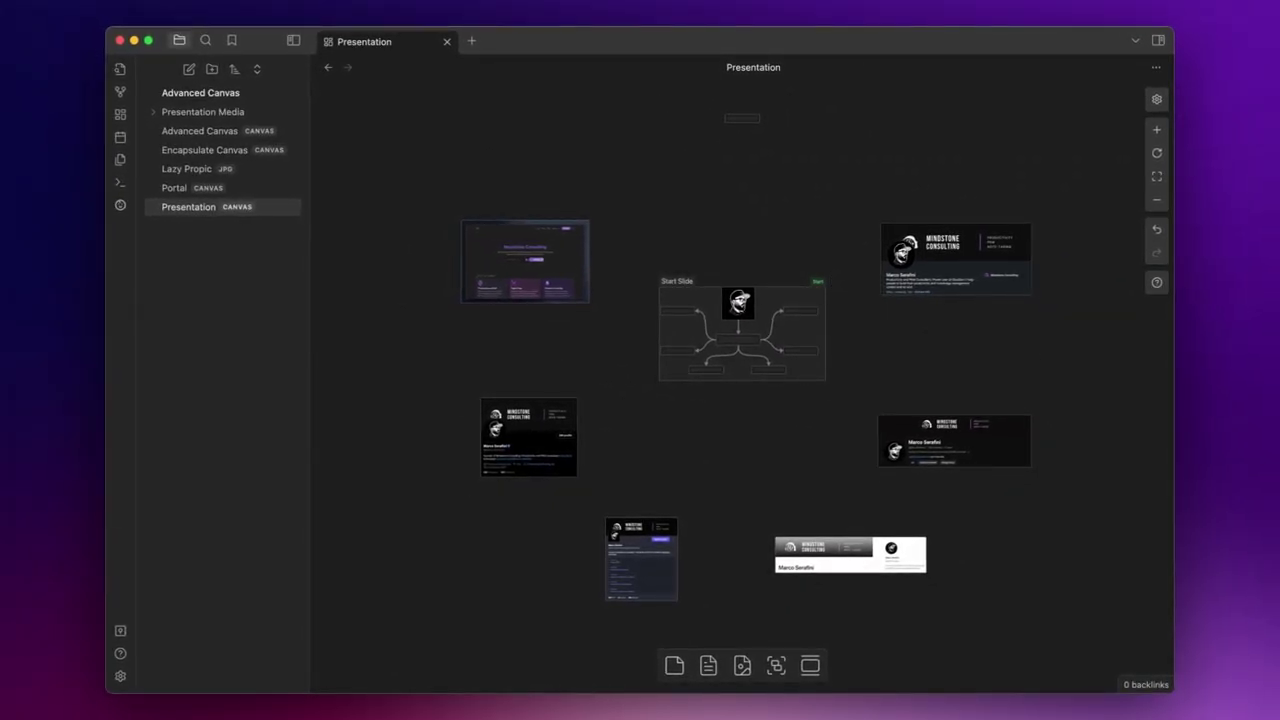
scroll(803, 310, up, 5)
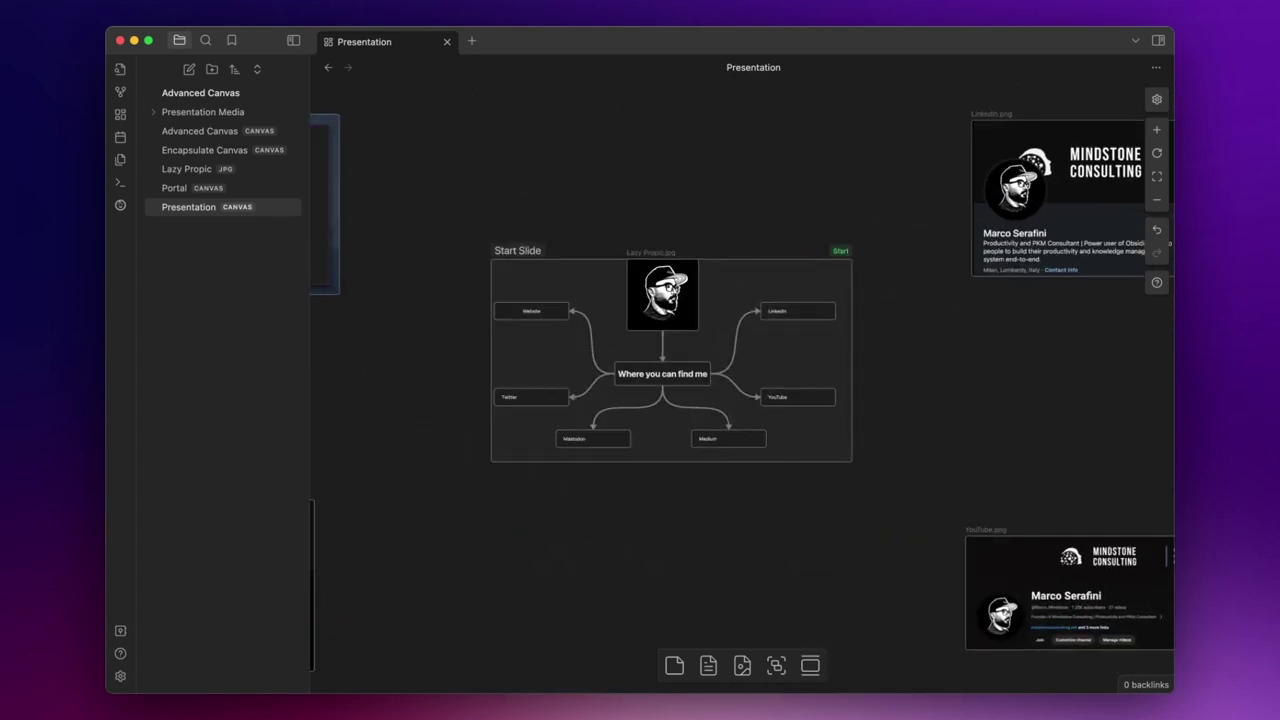
scroll(730, 223, left, 10)
scroll(730, 223, up, 3)
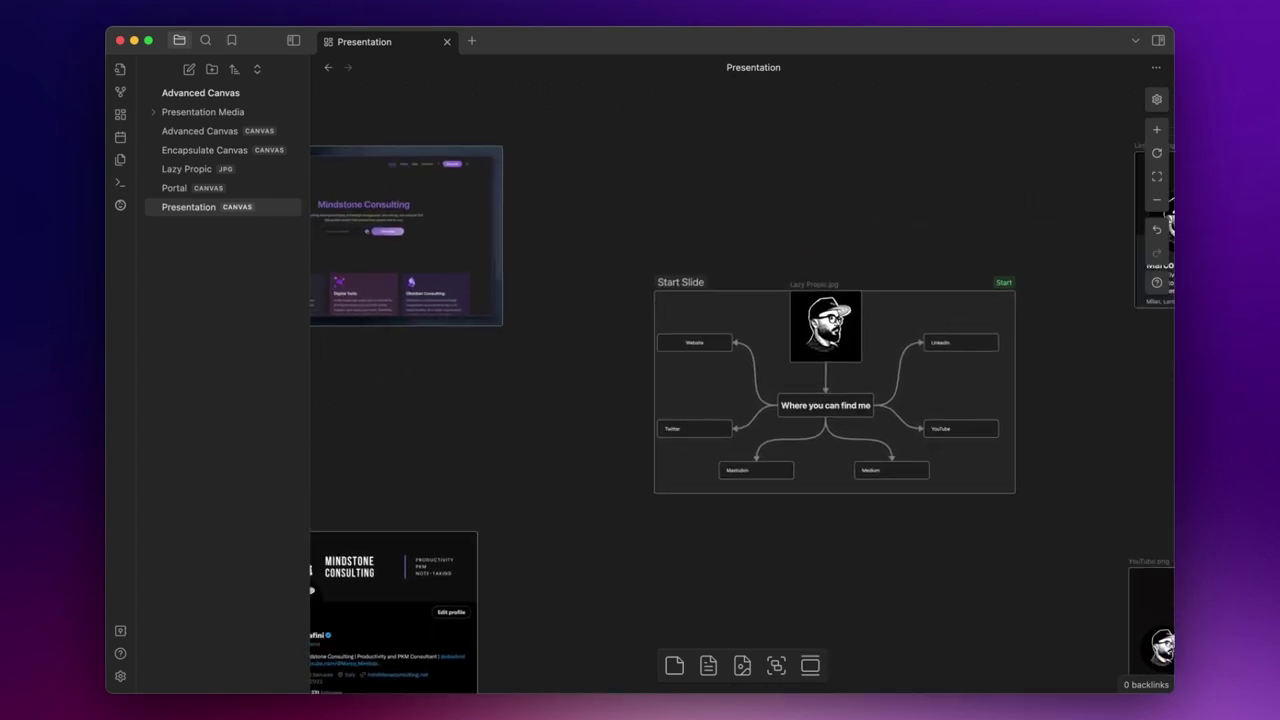
drag(810, 665, 559, 299)
double_click(405, 187)
text(Slide 2)
click(519, 485)
Add slides named Slide 3, Slide 4 and Slide 5 around the Twitter, LinkedIn and YouTube images respectively
scroll(519, 485, down, 5)
scroll(519, 485, right, 2)
drag(810, 665, 504, 386)
scroll(797, 409, down, 3)
scroll(797, 409, right, 5)
drag(810, 665, 737, 278)
drag(810, 665, 737, 536)
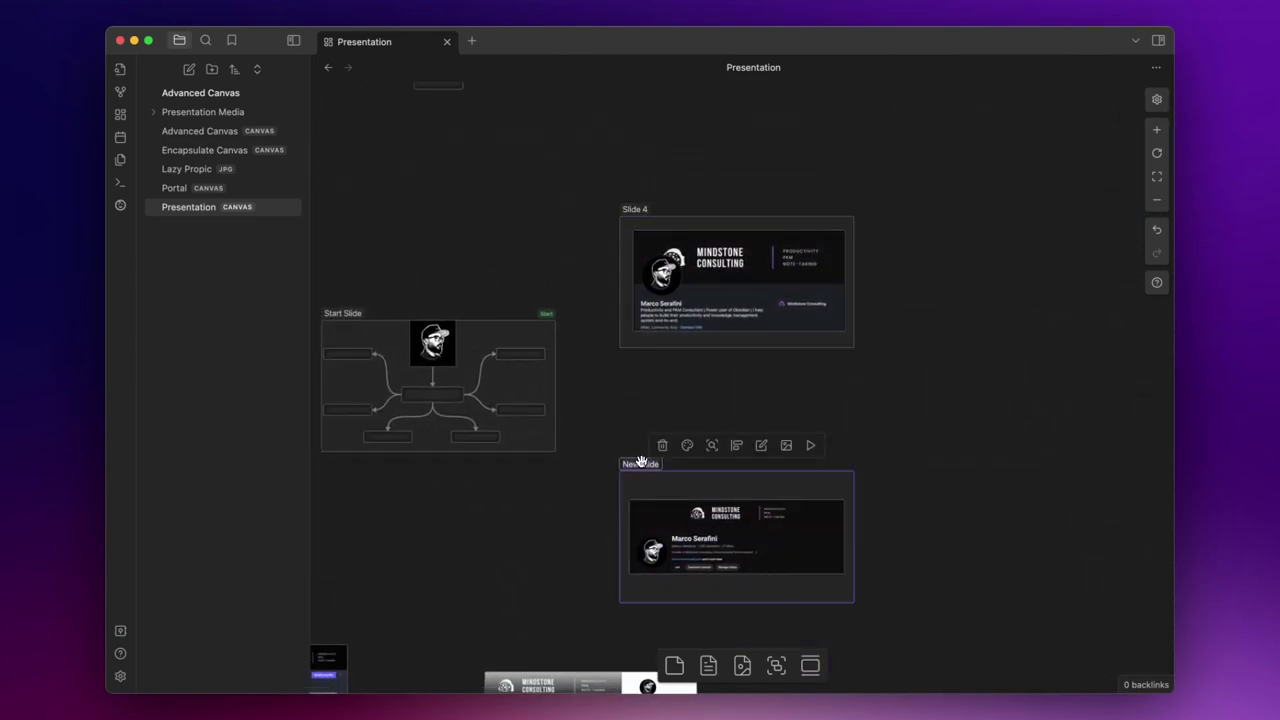
Add Slide 6 around the Mastodon image, Slide 7 around the white Medium image, and Slide 8 around the END card
scroll(848, 406, down, 3)
scroll(848, 406, left, 4)
drag(810, 665, 650, 447)
drag(810, 665, 948, 447)
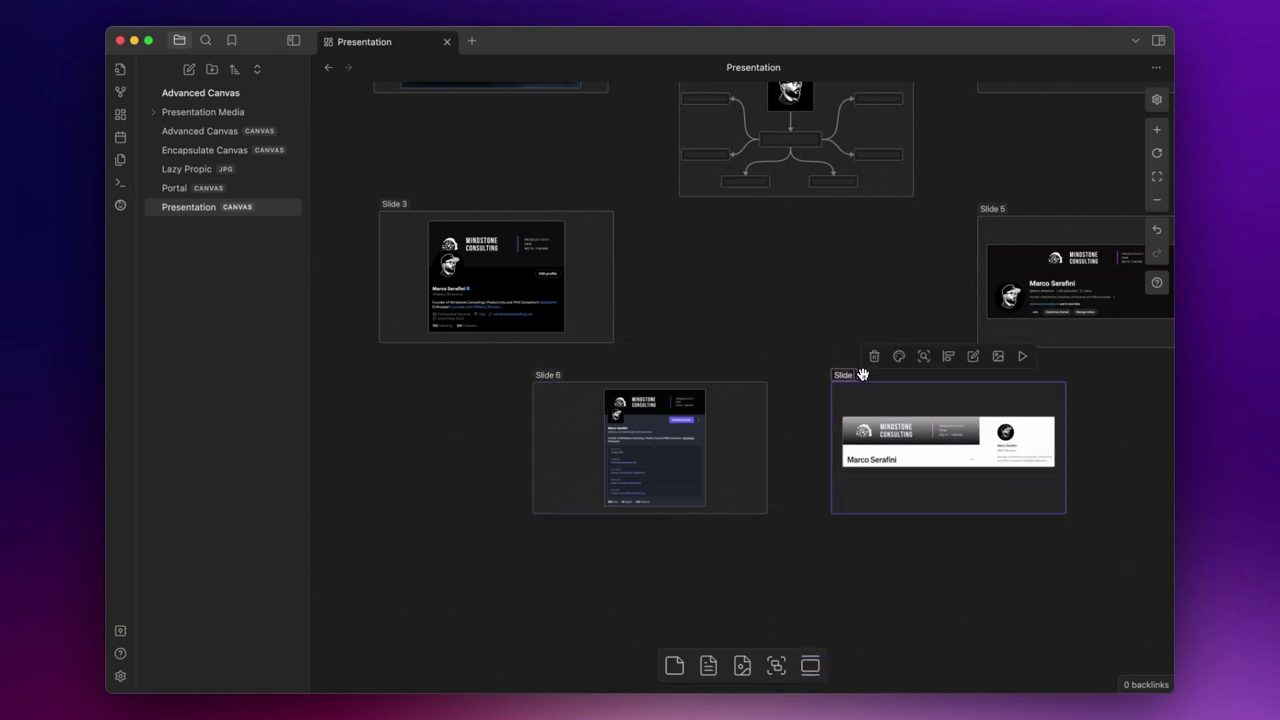
scroll(760, 261, up, 5)
scroll(760, 261, up, 5)
drag(810, 665, 625, 157)
click(657, 396)
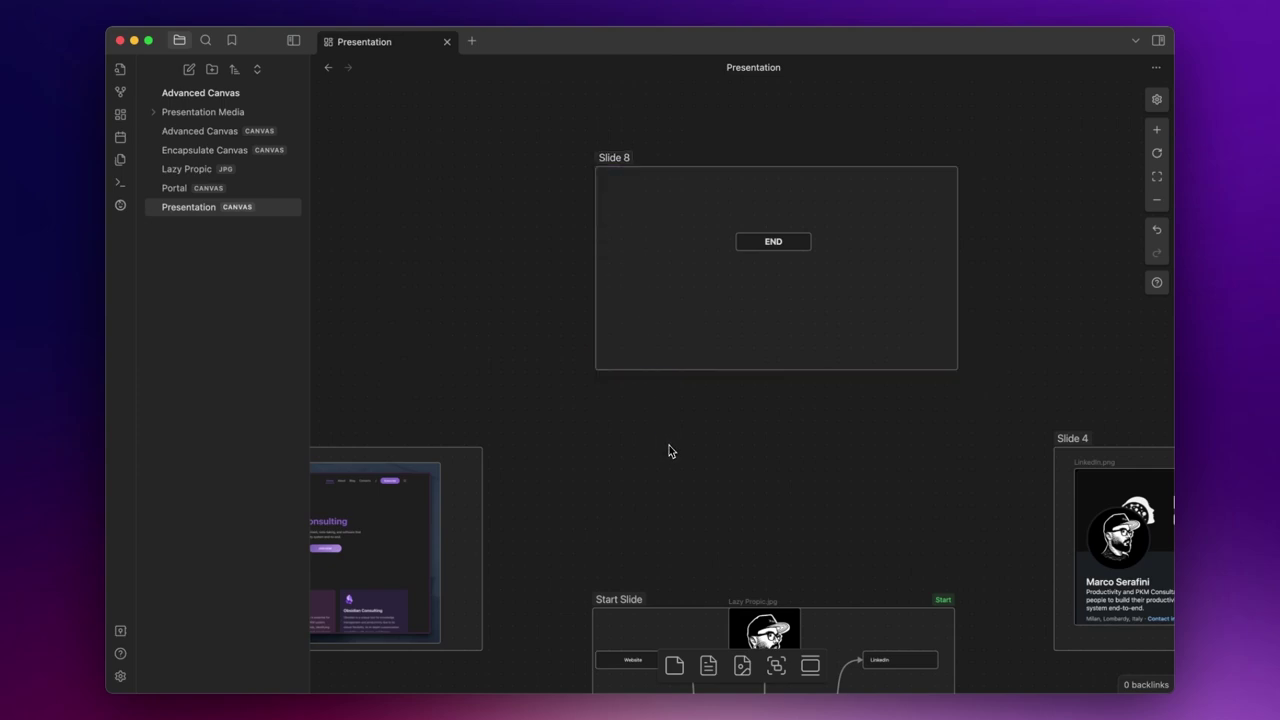
Connect the Start Slide to Slide 2 with an arrow labelled 1, and draw a return arrow to the Start Slide
scroll(669, 446, down, 5)
scroll(669, 446, down, 5)
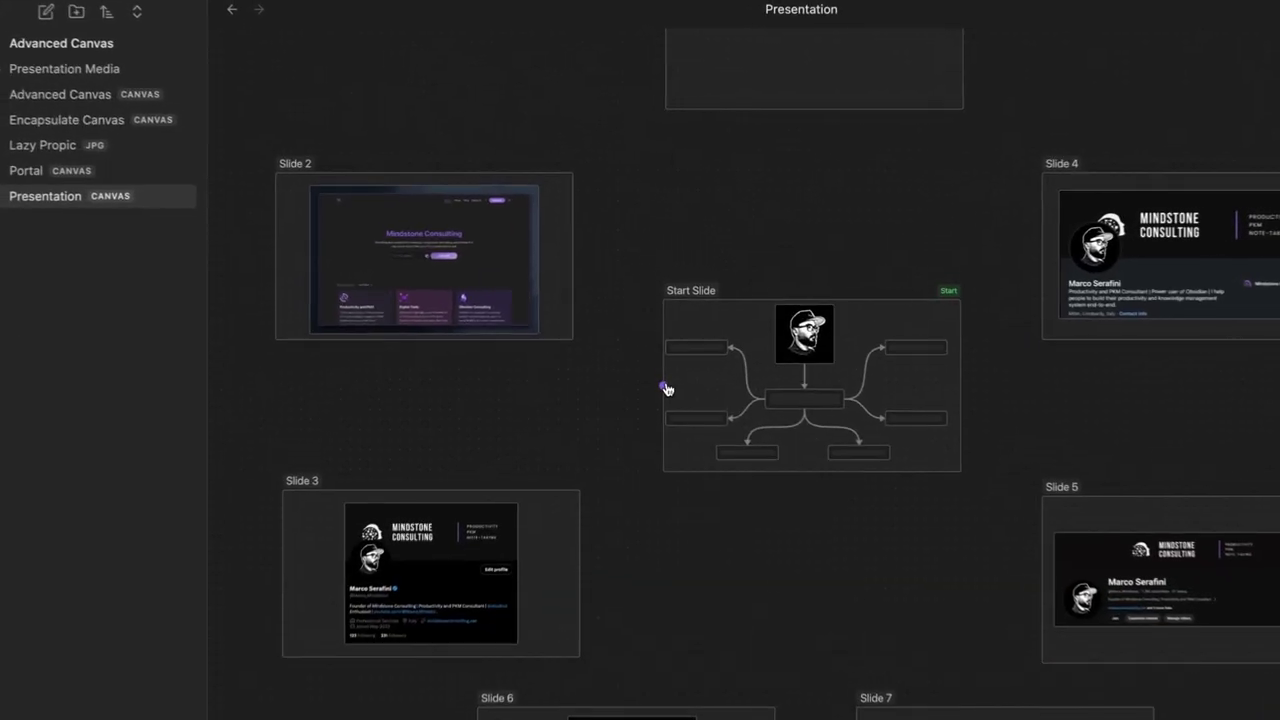
drag(650, 348, 572, 257)
click(608, 302)
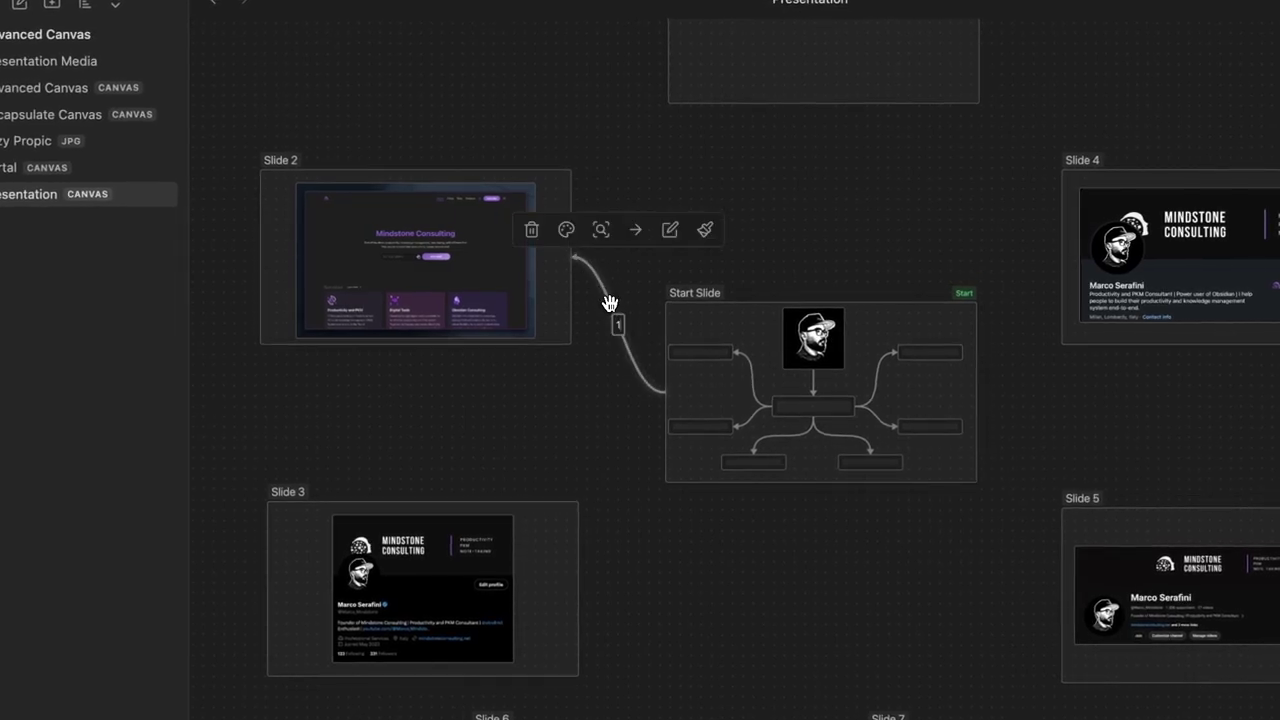
click(585, 390)
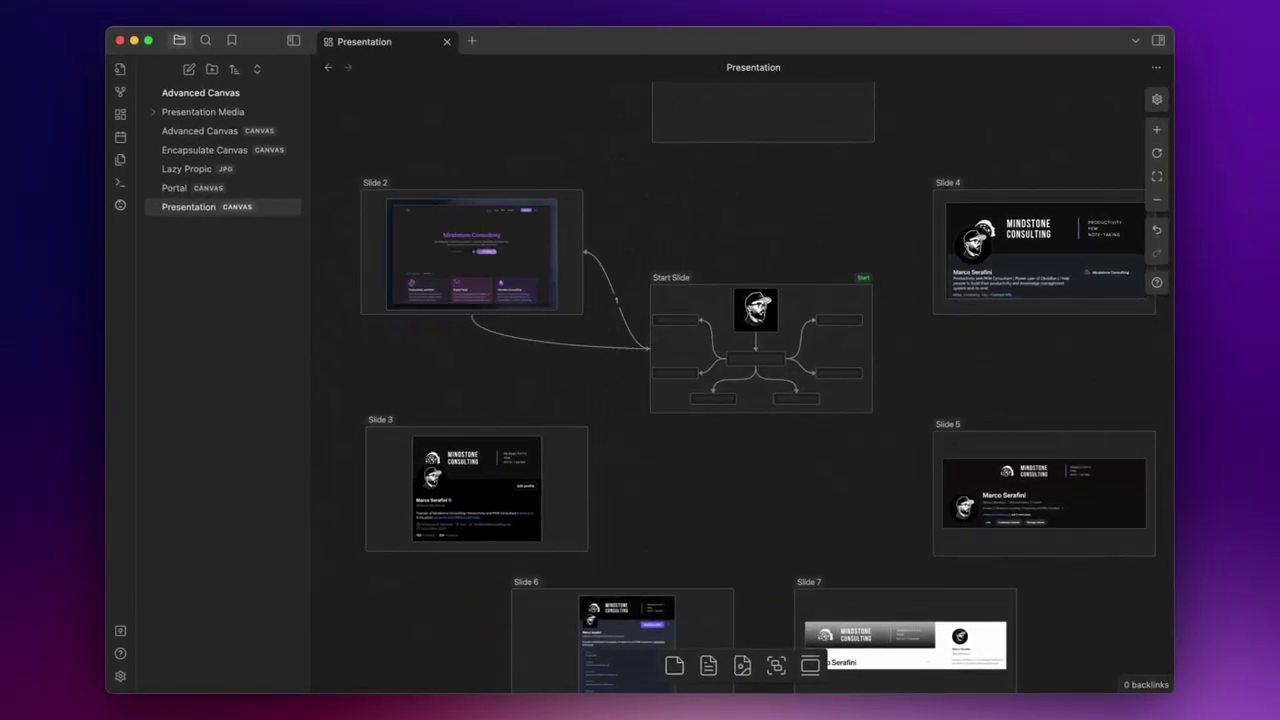
Connect the Start Slide to Slide 3 with an arrow labelled 2, and draw a return arrow to the Start Slide
drag(650, 352, 476, 424)
double_click(543, 380)
text(2)
drag(591, 491, 648, 350)
Connect the Start Slide to Slides 4 and 5 with arrows labelled 3 and 4, and draw their return arrows
drag(875, 347, 934, 250)
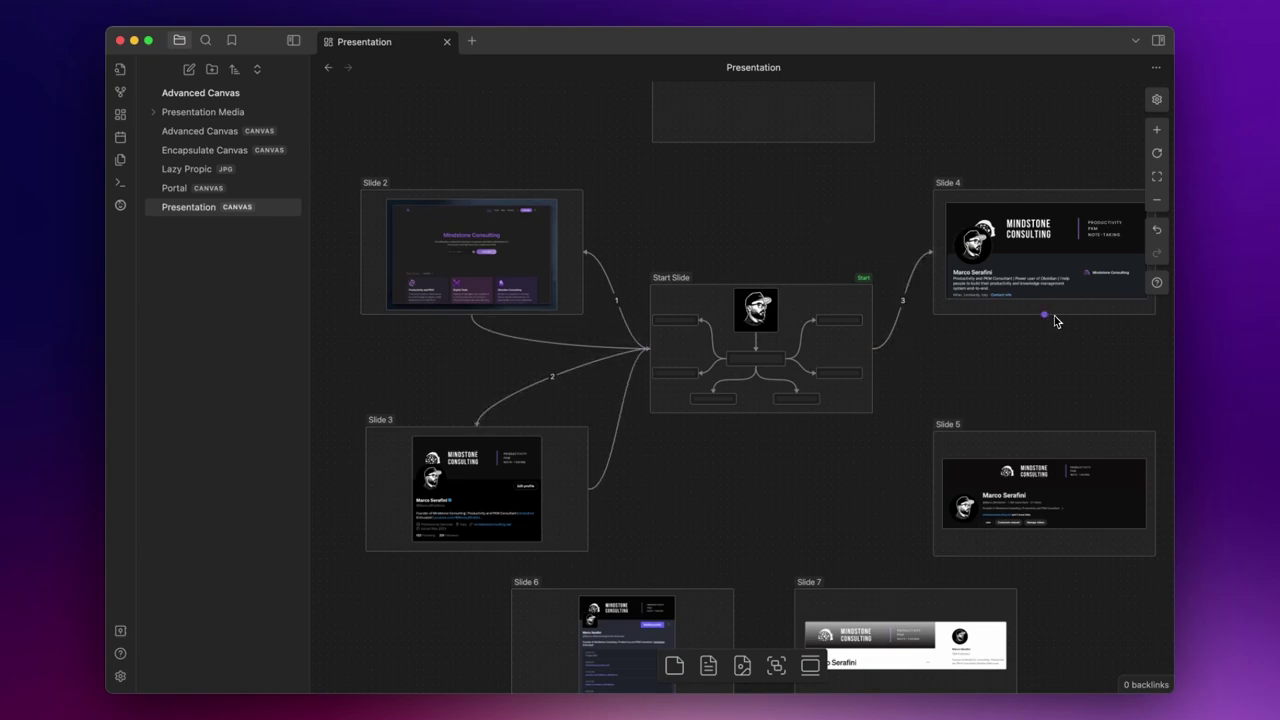
drag(1047, 318, 1046, 434)
double_click(968, 380)
text(4)
drag(935, 492, 874, 352)
Connect the Start Slide both ways with Slides 6 and 7, labelling the outgoing arrows 5 and 6, and to Slide 8 with label 7
drag(762, 415, 628, 590)
double_click(691, 505)
text(5)
scroll(700, 520, down, 3)
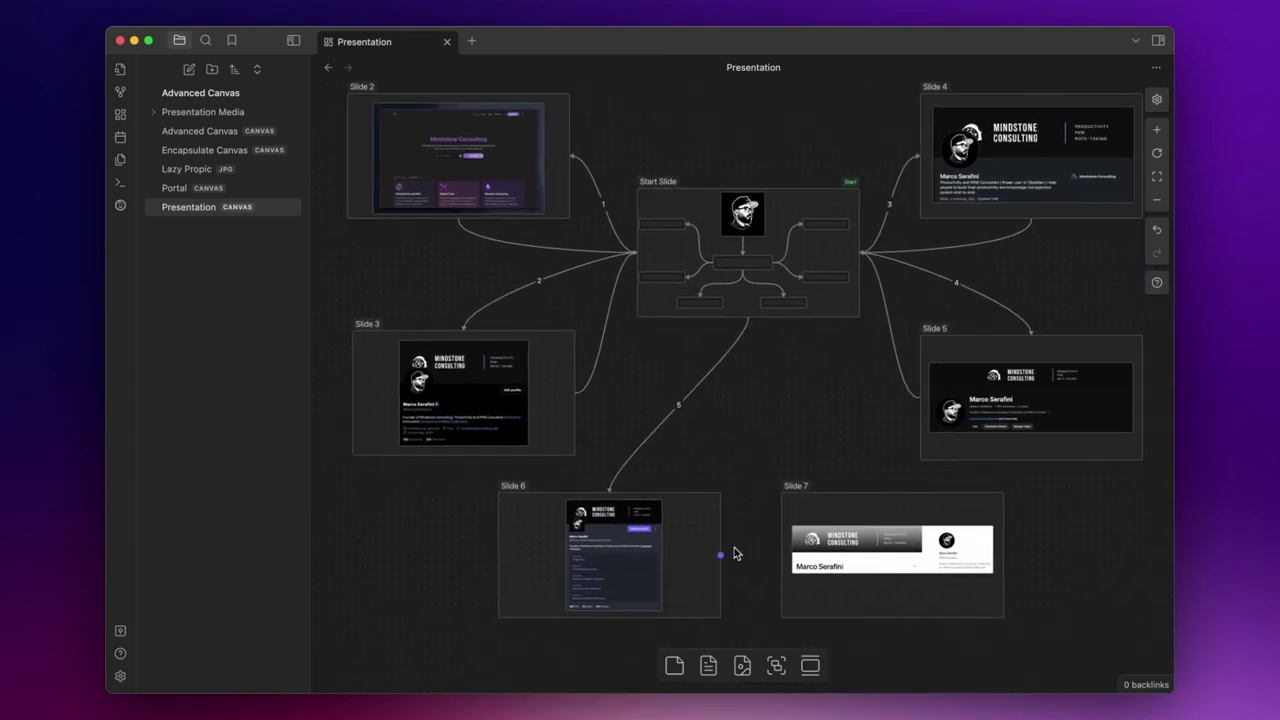
drag(722, 553, 894, 491)
double_click(820, 404)
text(6)
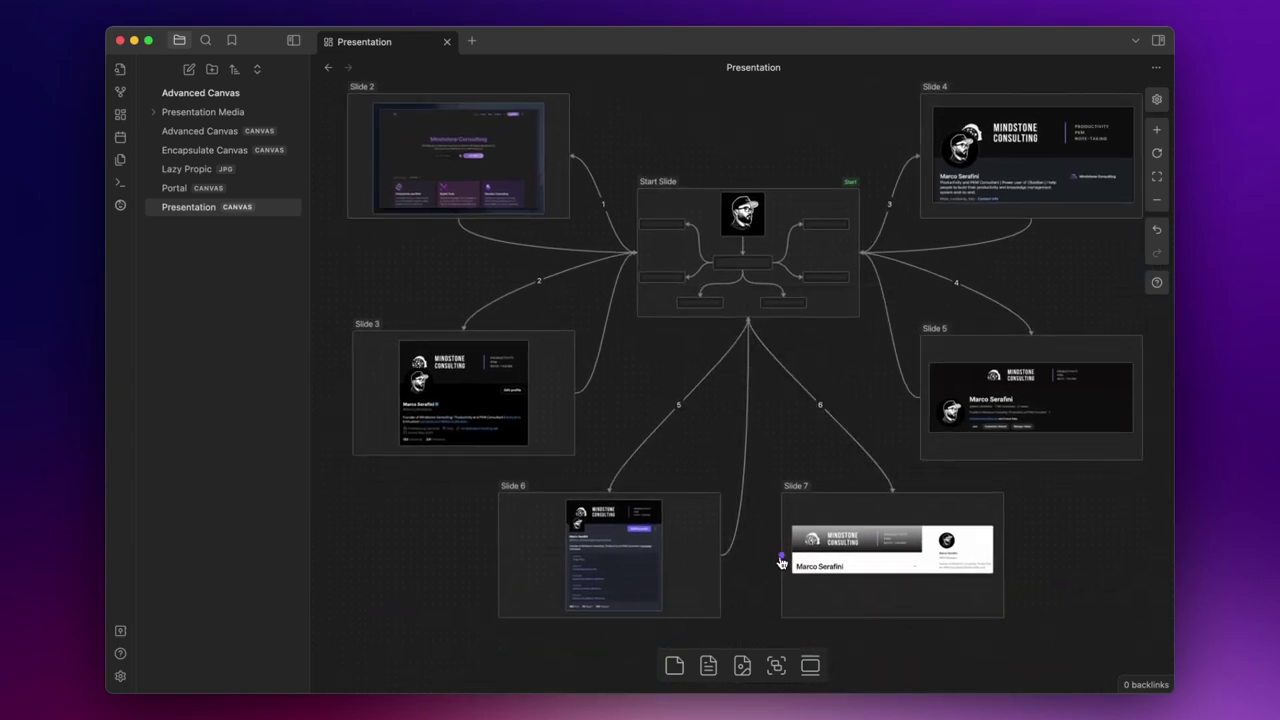
drag(782, 556, 749, 216)
scroll(746, 315, up, 4)
click(823, 277)
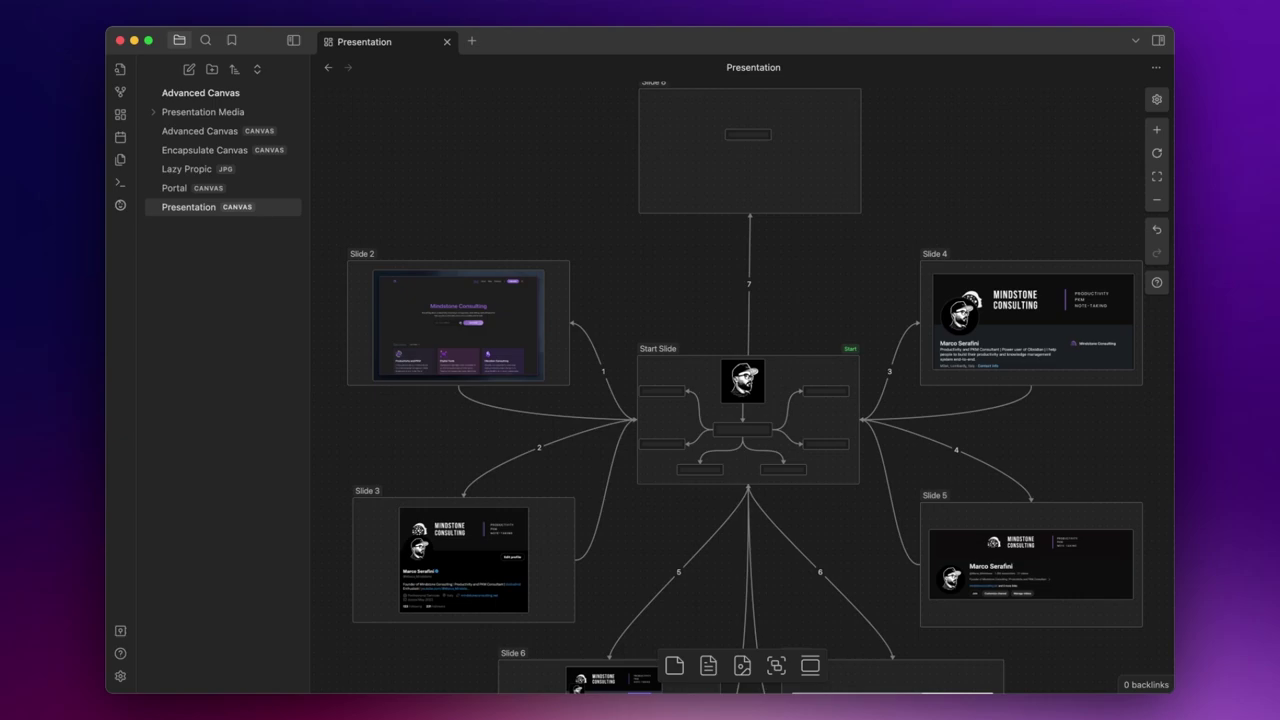
Search the commands for "start" and run the Advanced Canvas Start presentation command
key(super+p)
text(star)
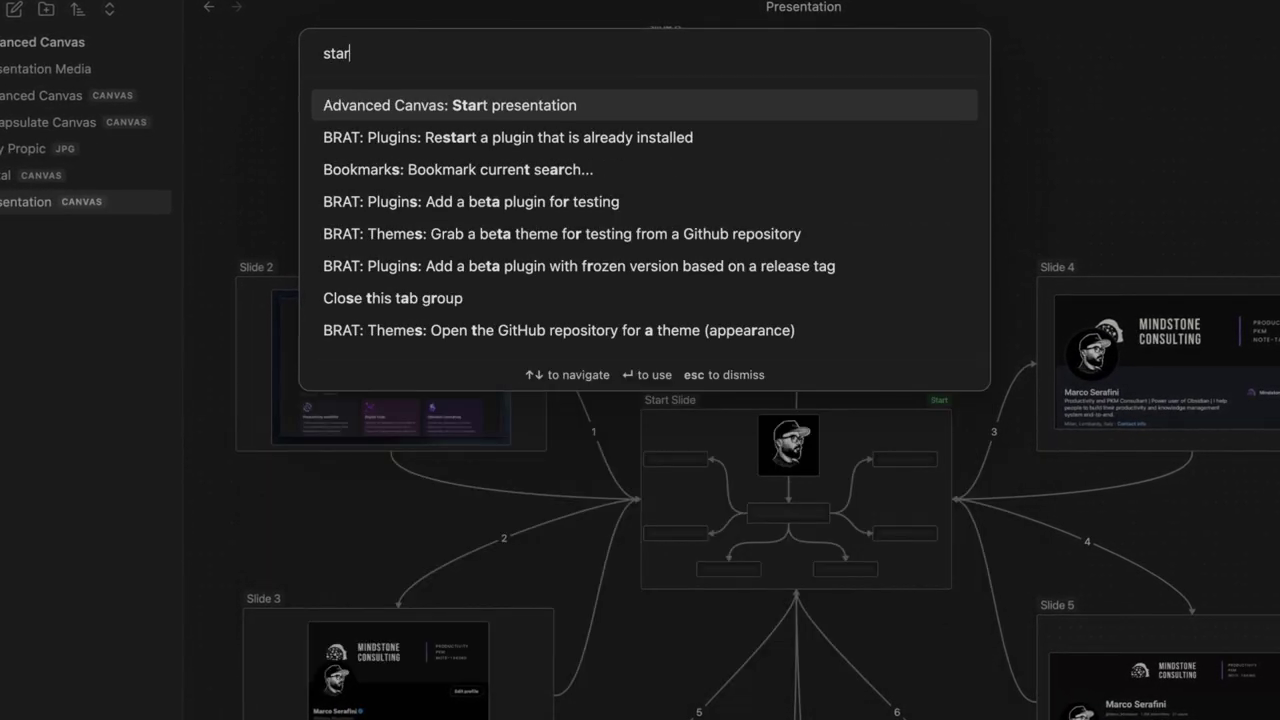
text(t)
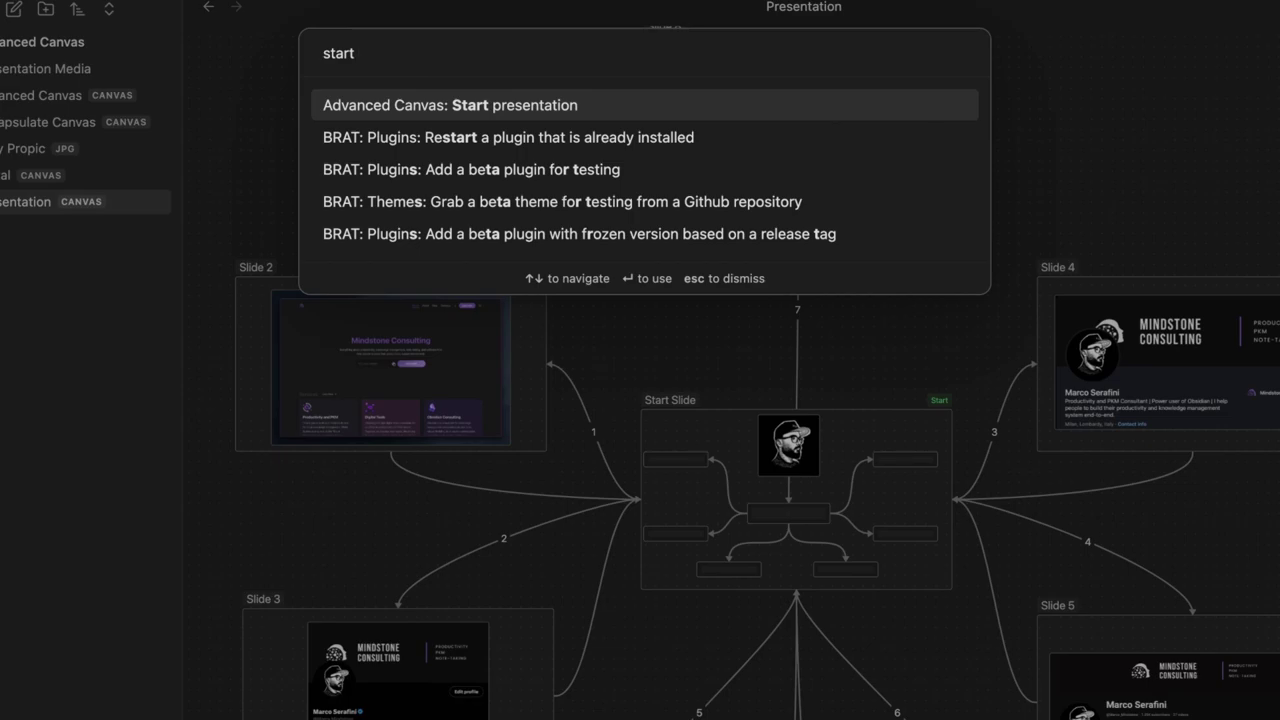
key(Return)
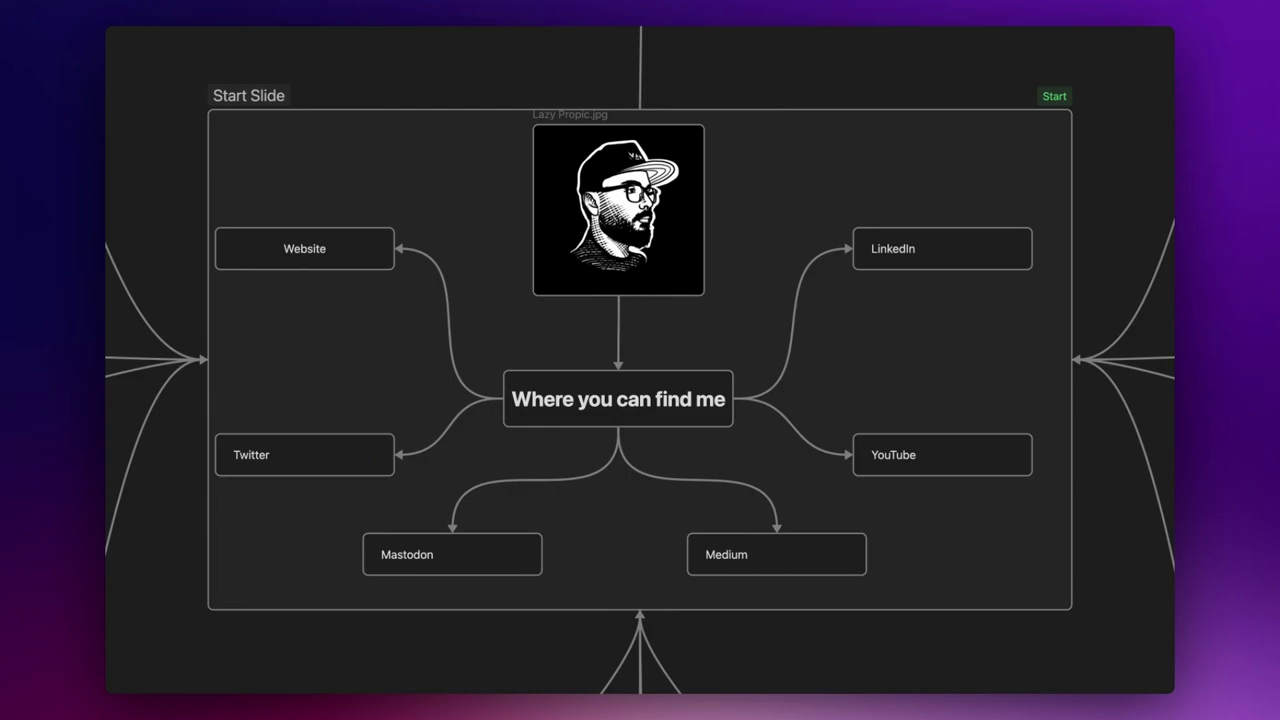
Step through the presentation in arrow order, viewing Slides 2 to 7 and going back to the Start Slide after each one
key(Right)
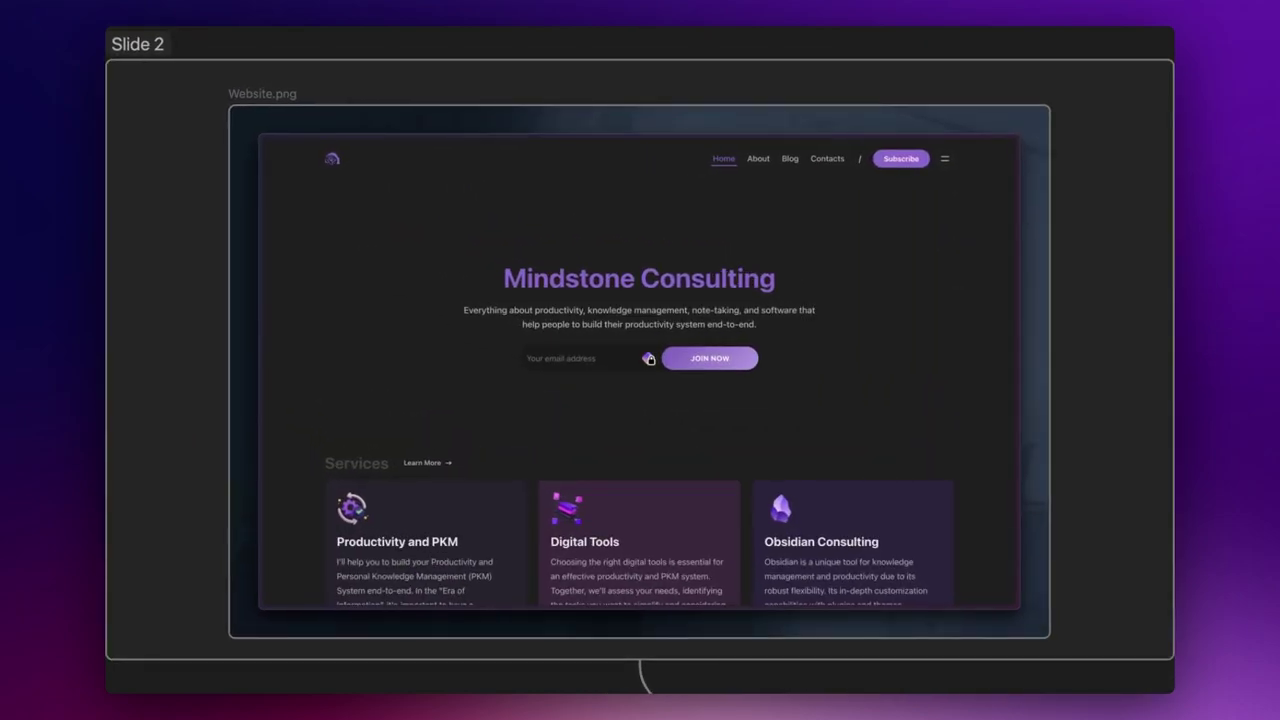
key(Left)
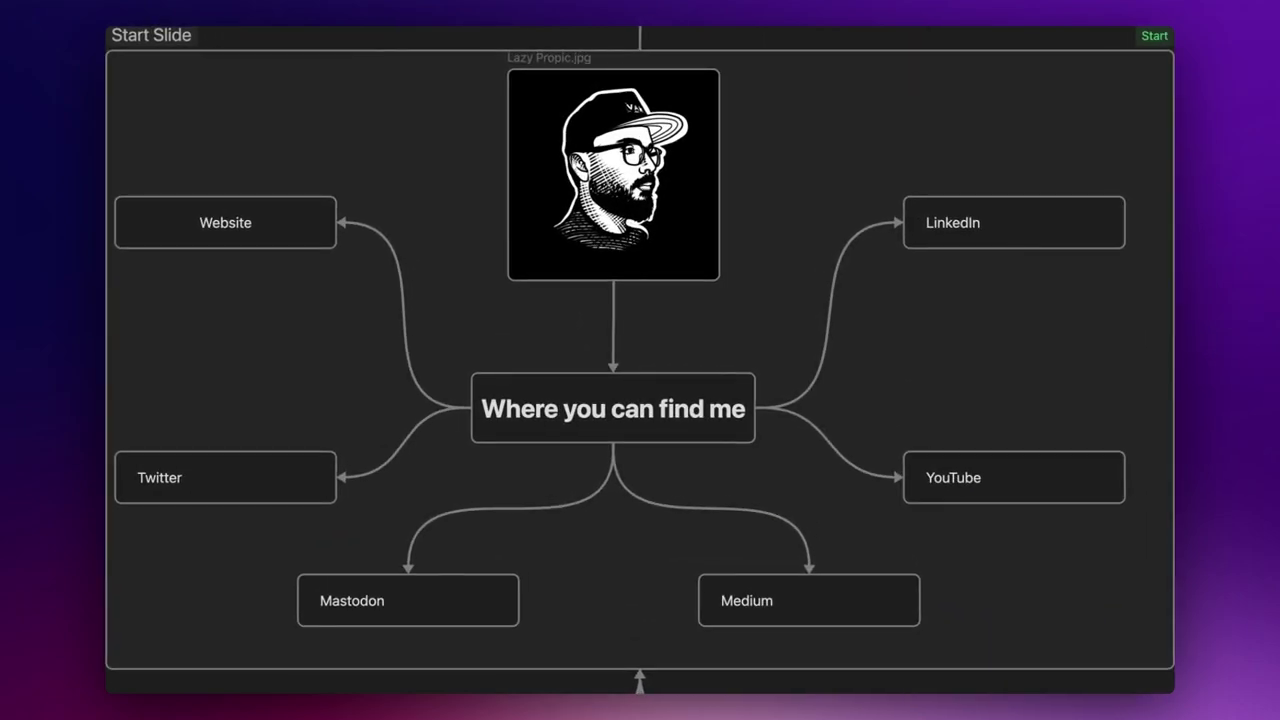
key(Right)
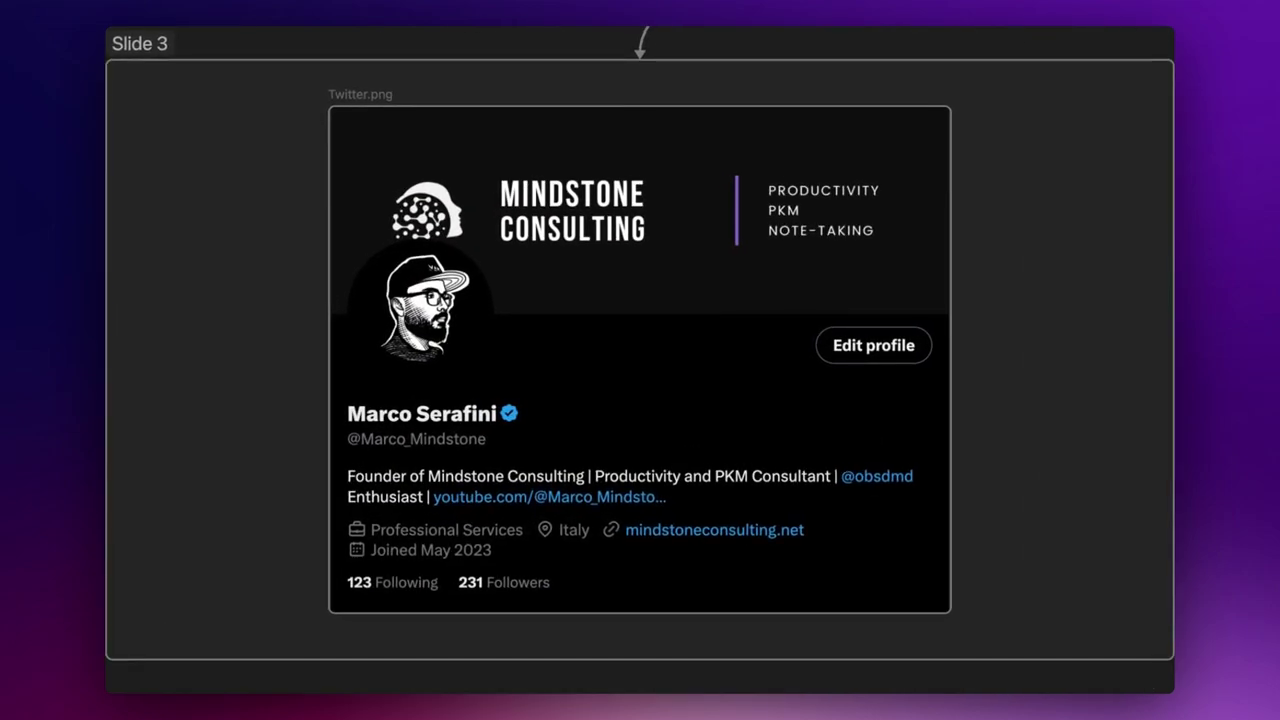
key(Left)
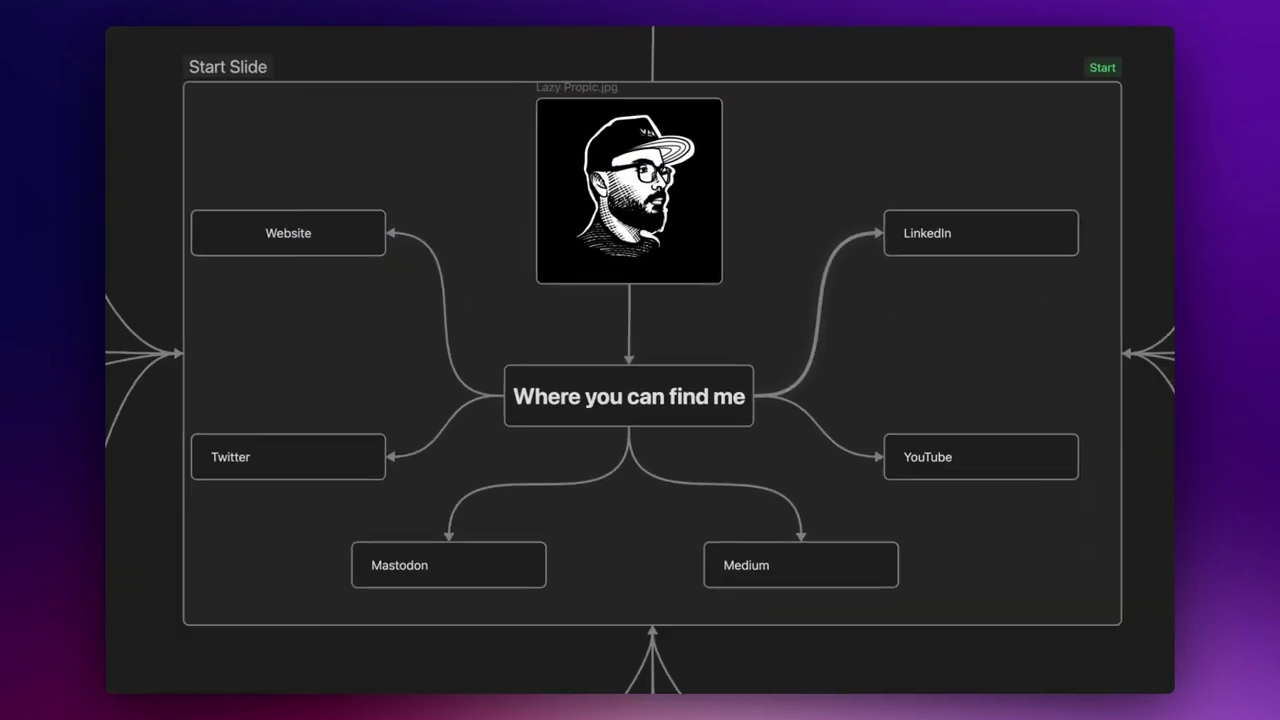
key(Right)
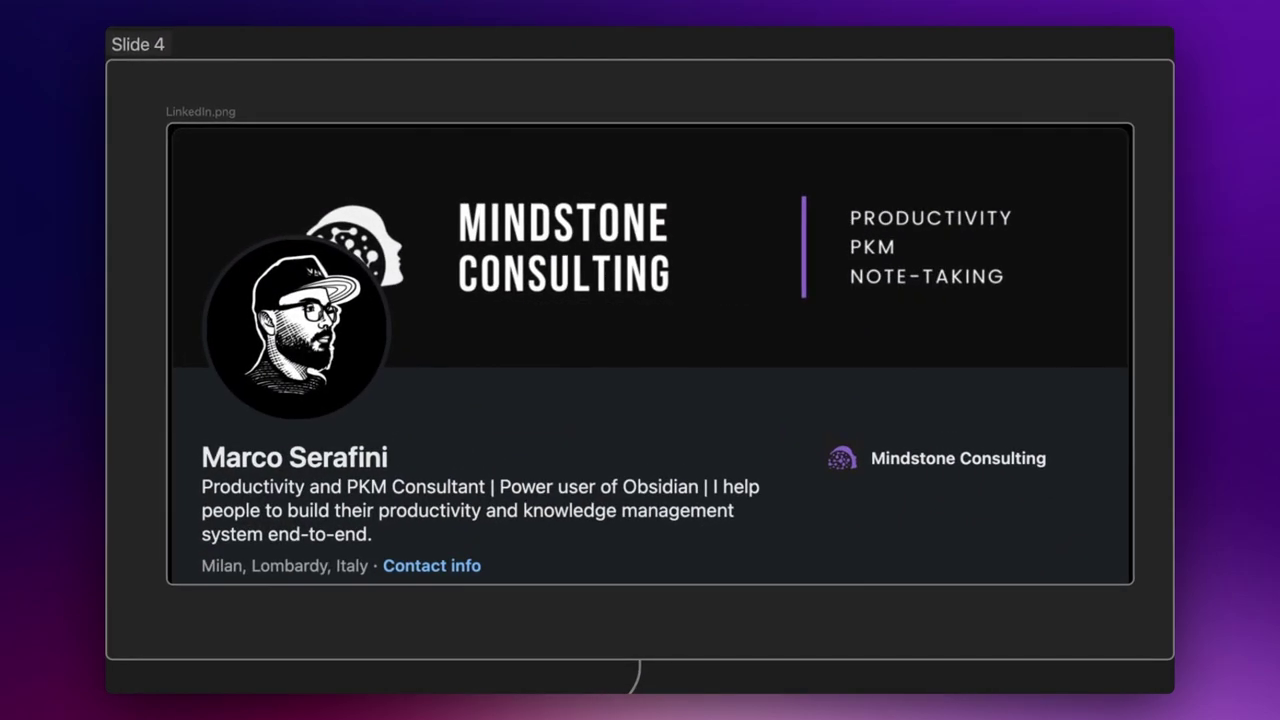
key(Left)
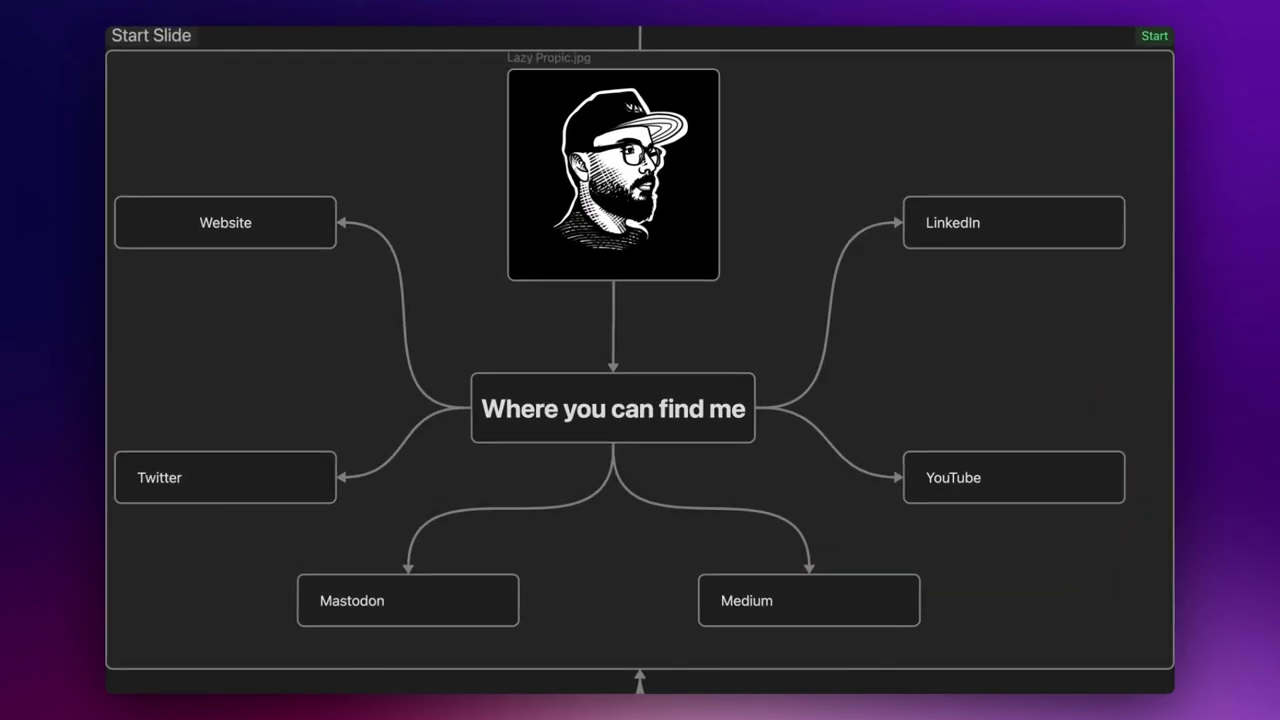
key(Right)
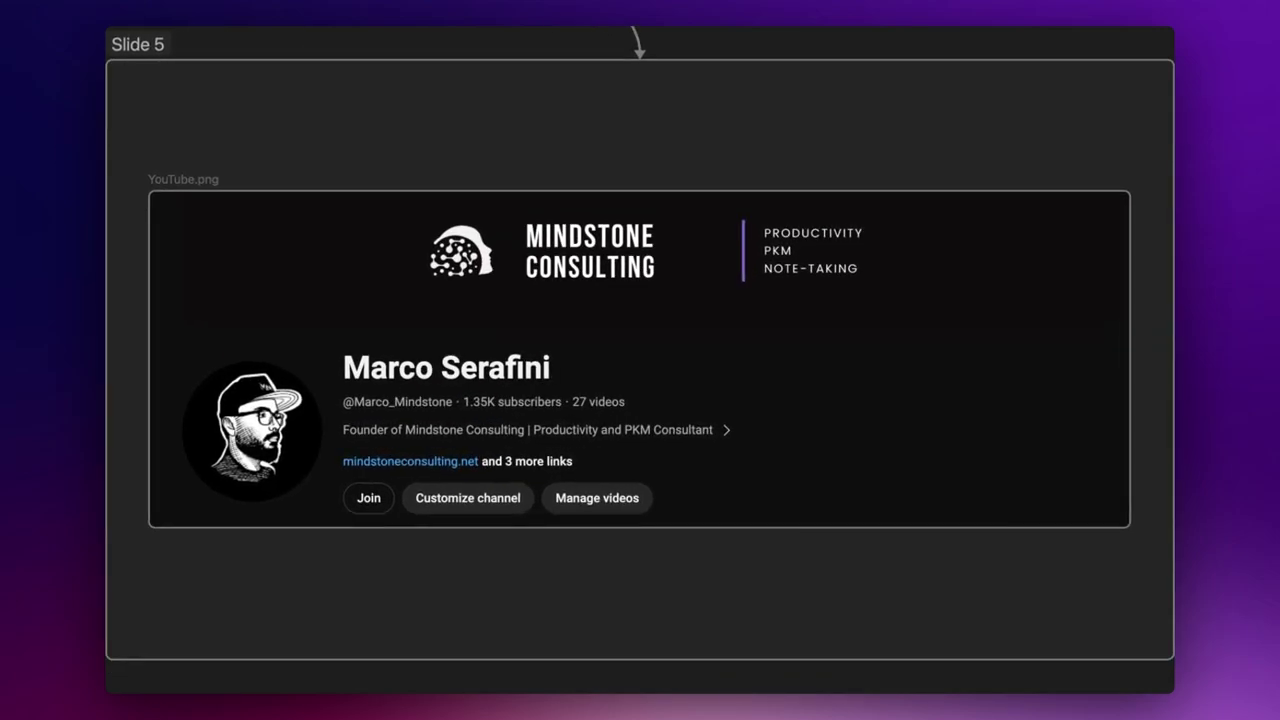
key(Left)
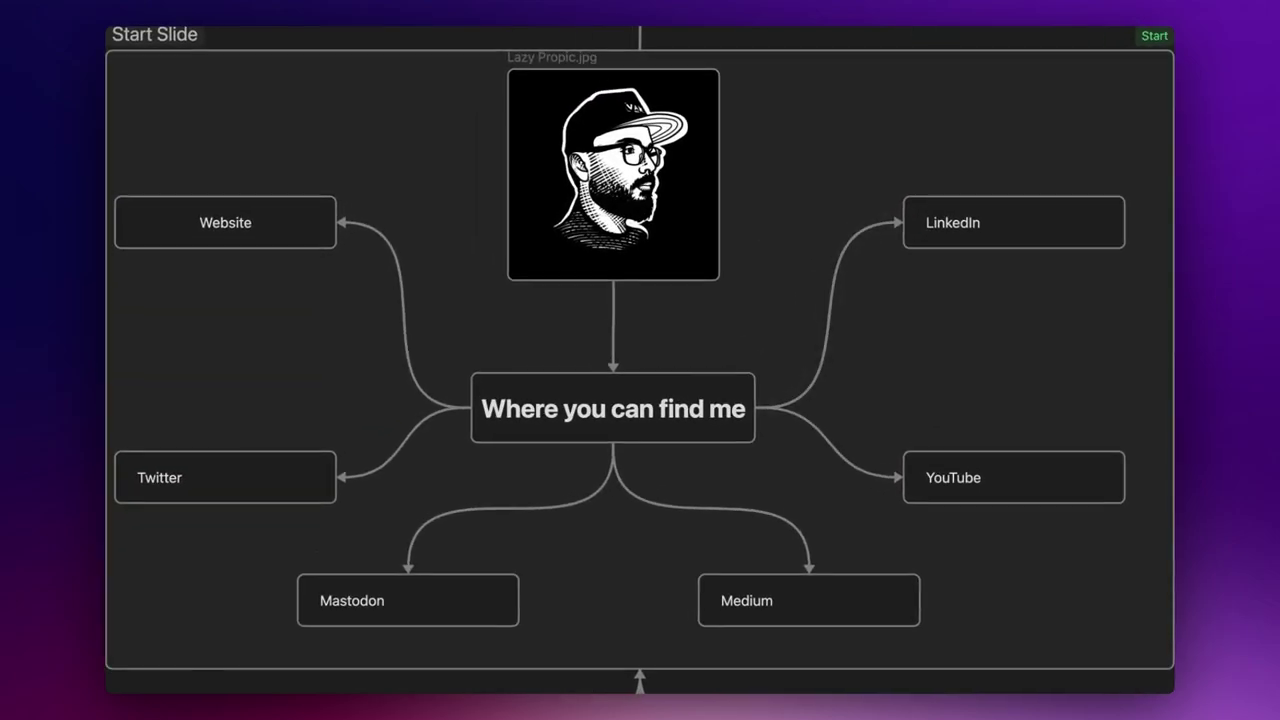
key(Right)
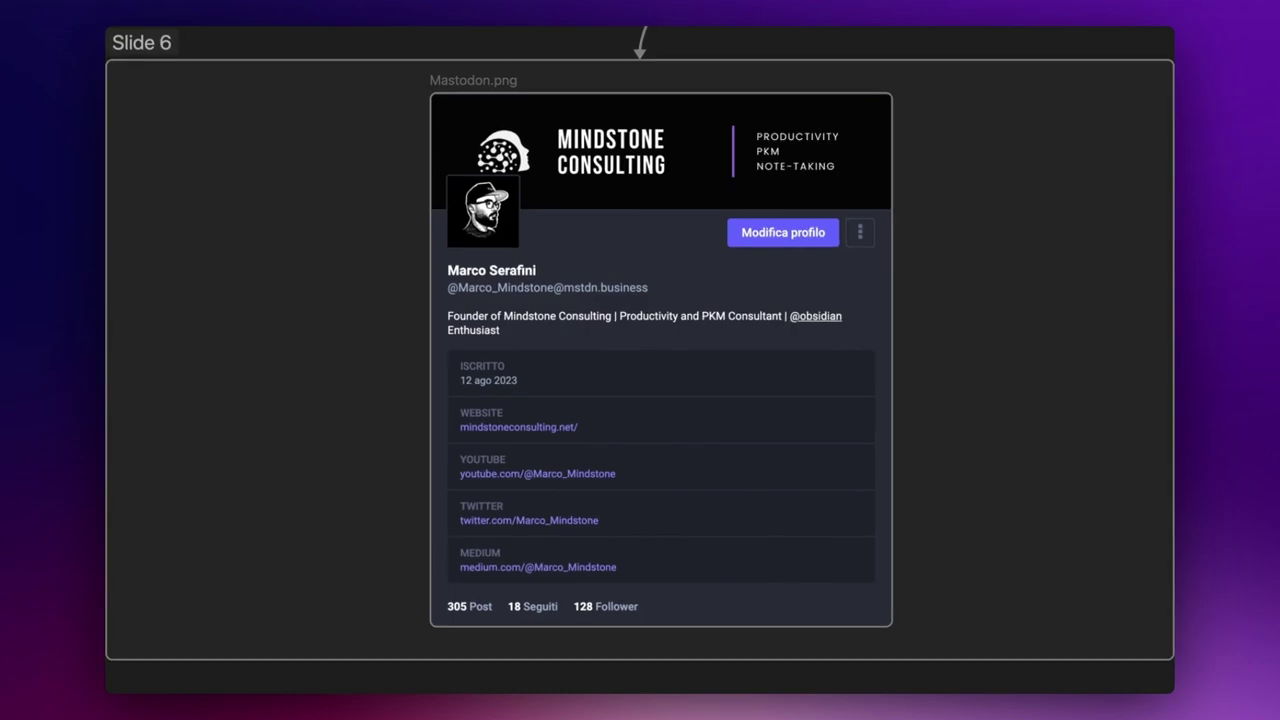
key(Left)
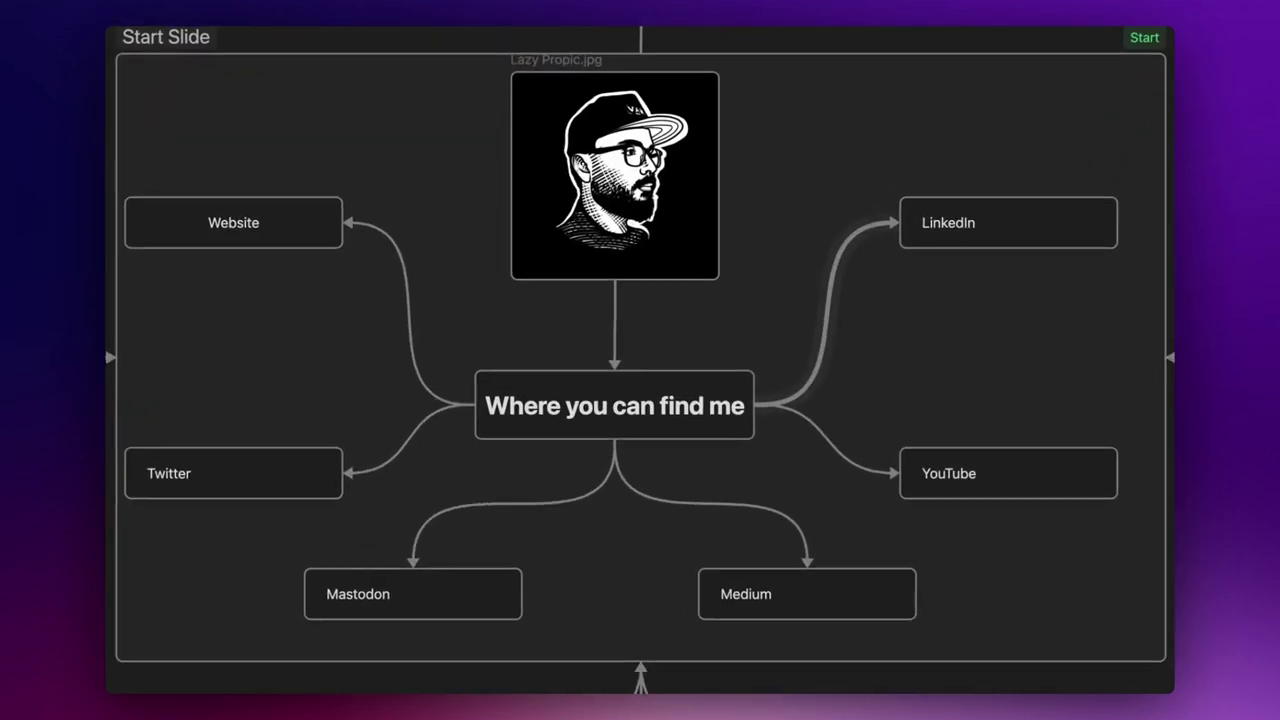
key(Right)
key(Left)
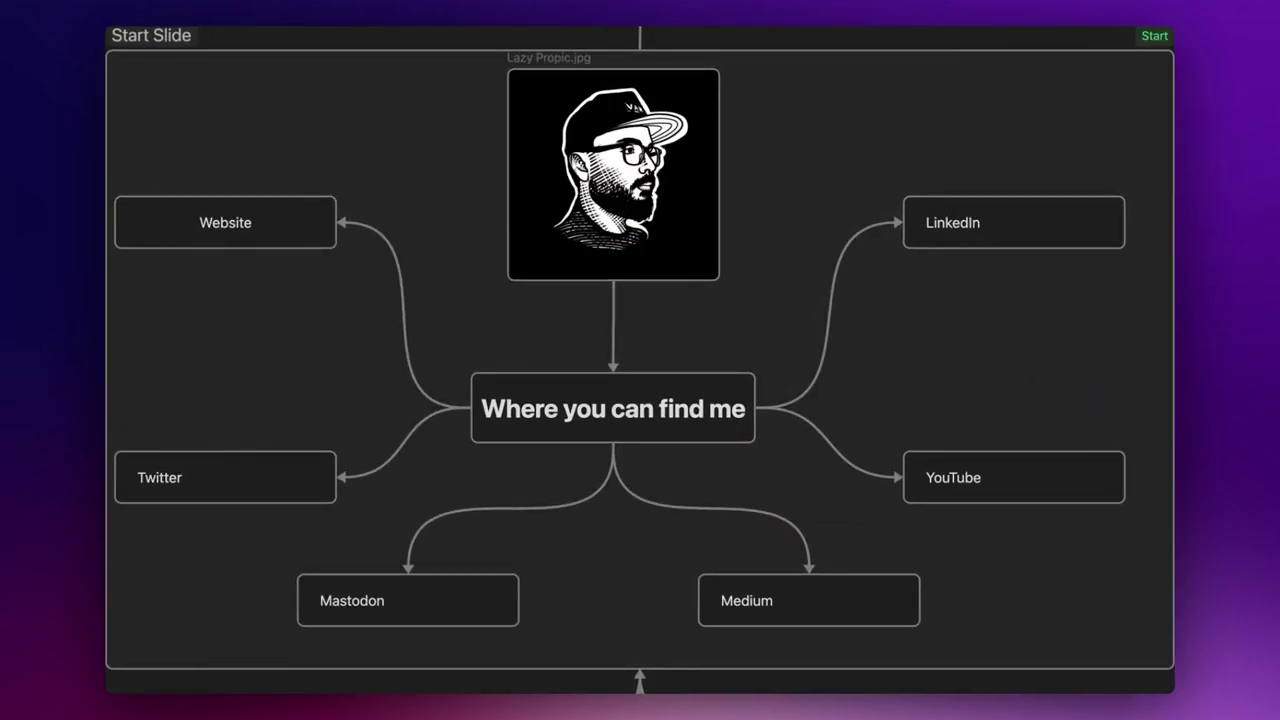